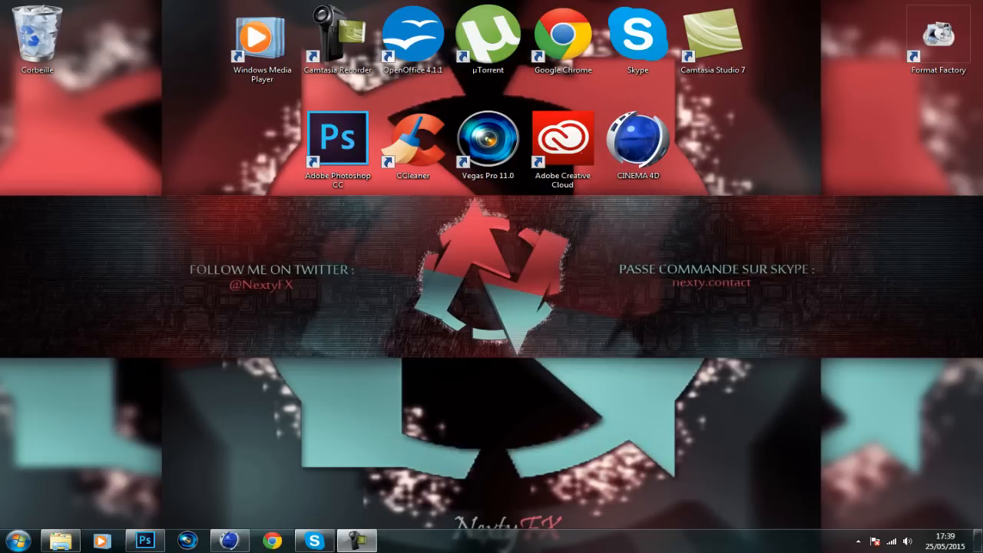
pyautogui.moveTo(938, 451); pyautogui.dragTo(962, 370)
pyautogui.moveTo(976, 198); pyautogui.dragTo(2, 358)
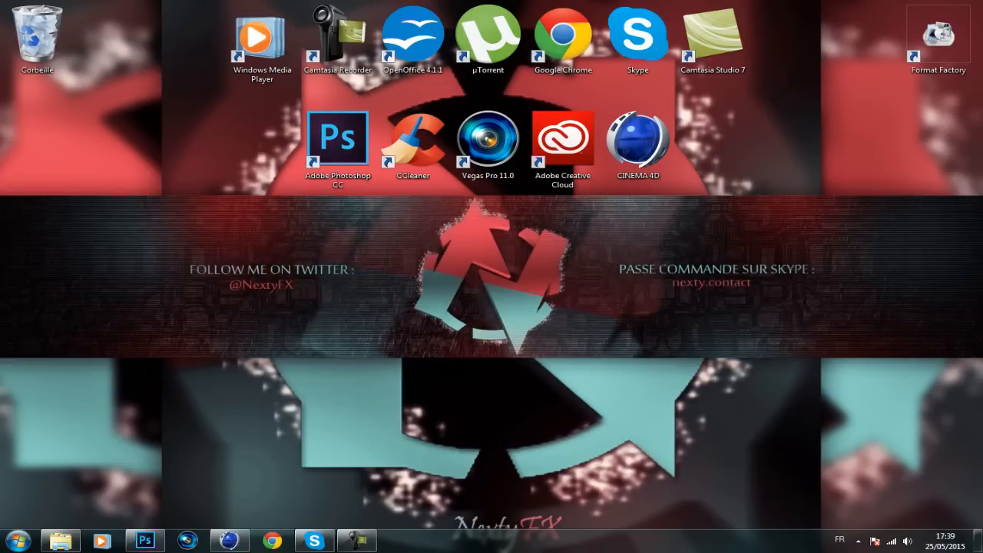
pyautogui.moveTo(2, 194)
pyautogui.mouseDown()
pyautogui.moveTo(34, 245)
pyautogui.moveTo(774, 407)
pyautogui.moveTo(982, 359)
pyautogui.moveTo(878, 226)
pyautogui.moveTo(2, 193)
pyautogui.moveTo(263, 274)
pyautogui.moveTo(982, 375)
pyautogui.moveTo(982, 360)
pyautogui.moveTo(782, 270)
pyautogui.moveTo(384, 248)
pyautogui.moveTo(1, 185)
pyautogui.moveTo(726, 343)
pyautogui.moveTo(982, 364)
pyautogui.moveTo(795, 313)
pyautogui.moveTo(0, 197)
pyautogui.mouseUp()
pyautogui.click(314, 540)
pyautogui.click(315, 540)
pyautogui.click(229, 541)
pyautogui.click(229, 541)
pyautogui.click(229, 541)
pyautogui.click(229, 541)
pyautogui.moveTo(229, 541)
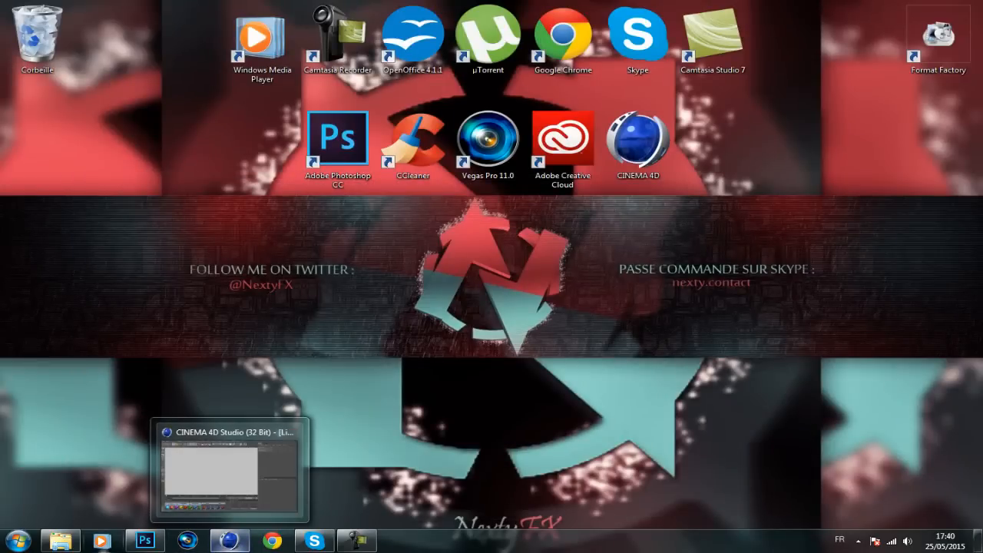
# - Switch to Photoshop and create a new document 800 pixels wide and 800 pixels high
pyautogui.click(144, 541)
pyautogui.click(44, 8)
pyautogui.click(54, 18)
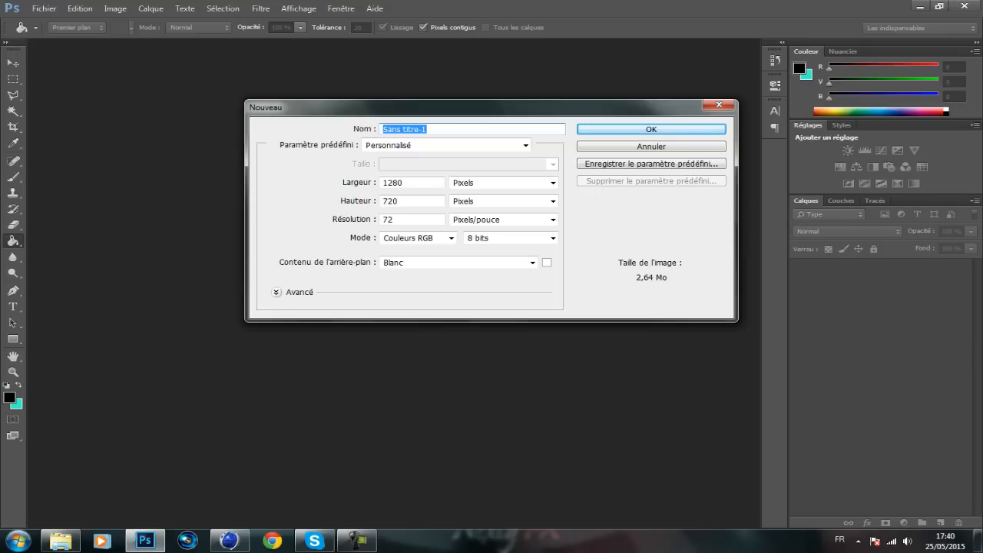
pyautogui.press('Tab')
pyautogui.press('Tab')
pyautogui.write('800')
pyautogui.press('Tab')
pyautogui.press('Tab')
pyautogui.write('800')
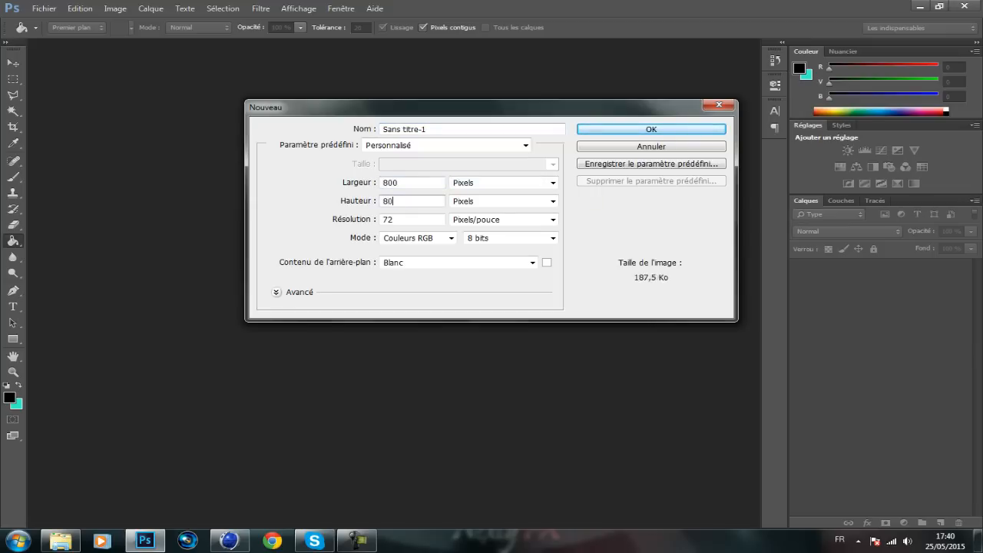
pyautogui.press('Return')
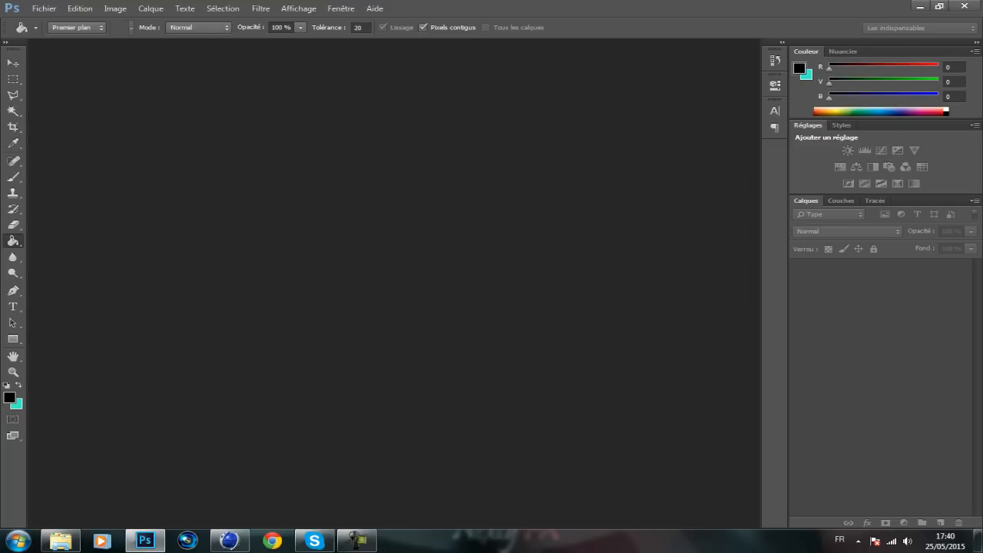
# - Place the logo image from the Youtube > Moi folder onto the canvas at its original size
pyautogui.click(13, 63)
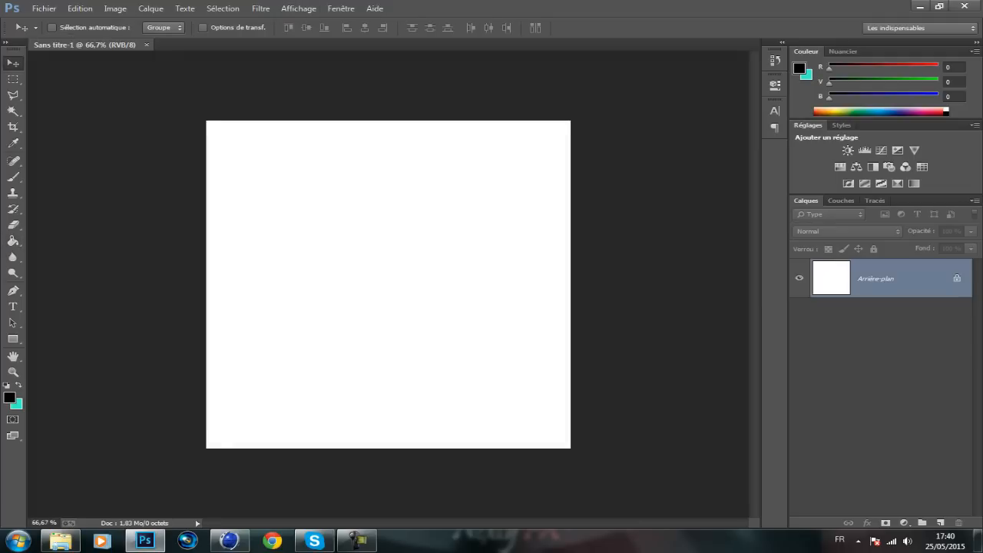
pyautogui.click(61, 541)
pyautogui.click(367, 179)
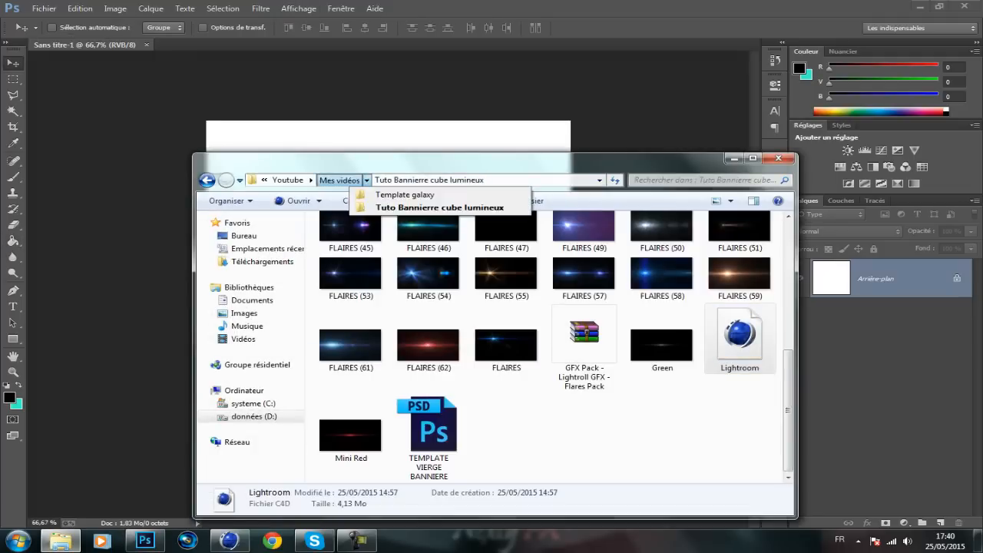
pyautogui.click(288, 179)
pyautogui.doubleClick(428, 332)
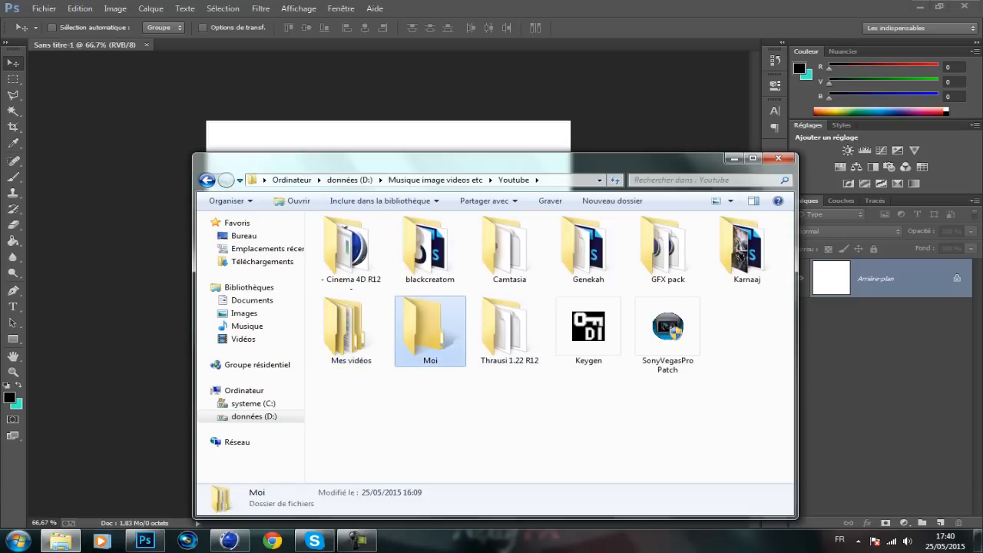
pyautogui.moveTo(508, 250); pyautogui.dragTo(443, 113)
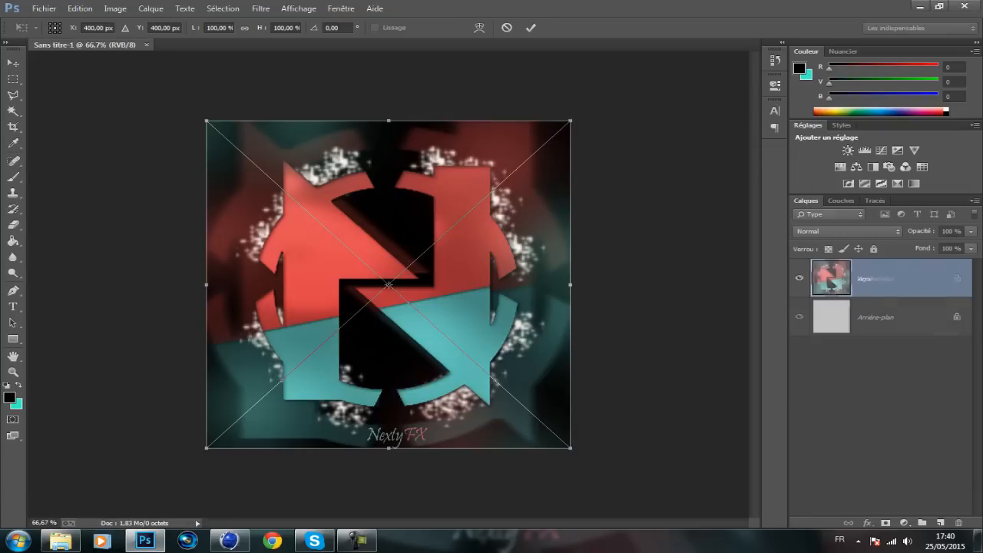
pyautogui.press('Return')
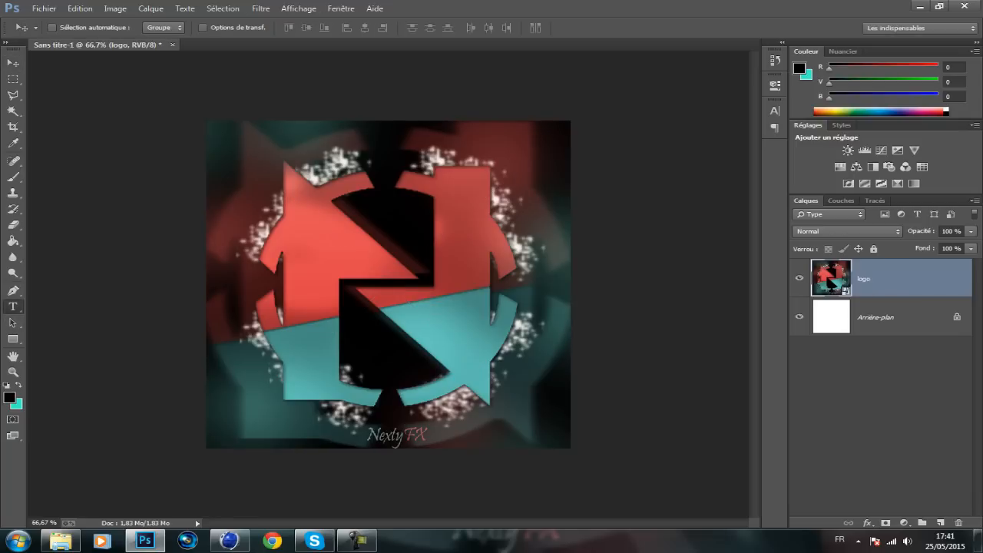
# - Trace the left half of the N in the logo as a closed path with the Pen tool
pyautogui.click(13, 94)
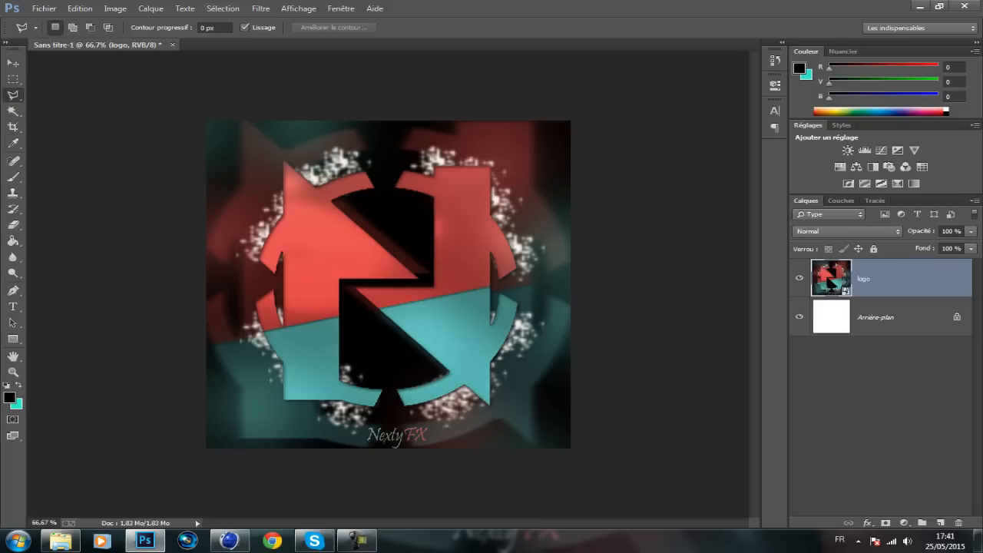
pyautogui.click(13, 291)
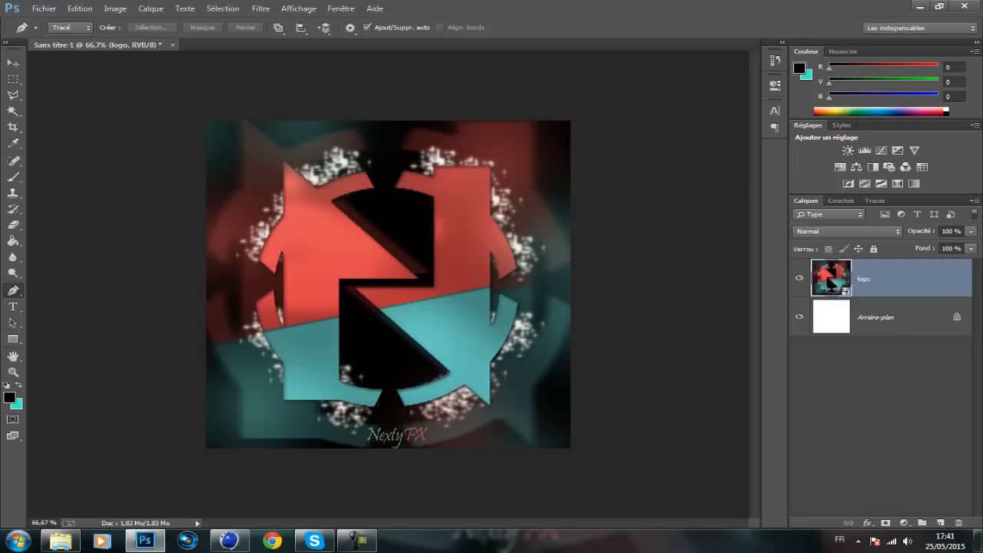
pyautogui.click(283, 160)
pyautogui.click(284, 399)
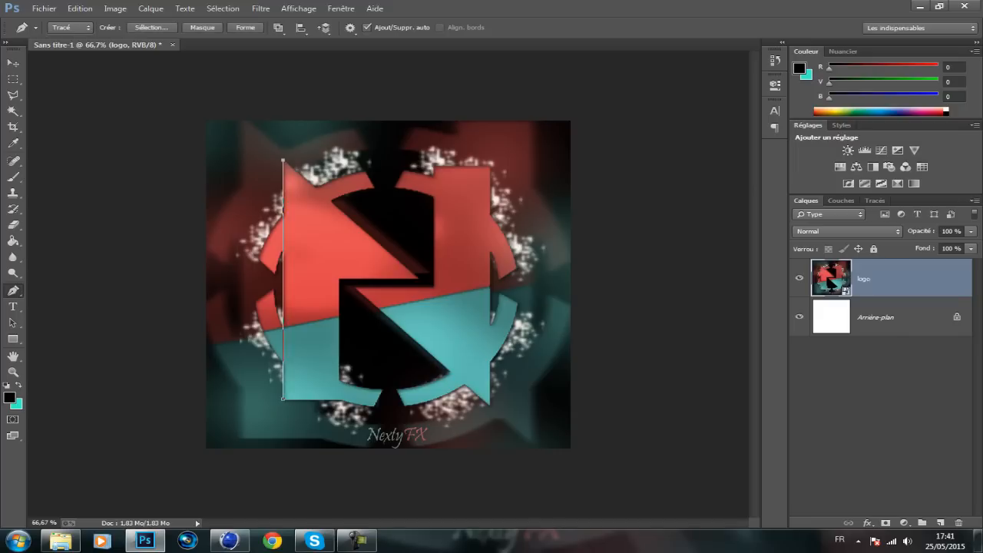
pyautogui.click(417, 279)
pyautogui.click(338, 279)
pyautogui.click(338, 399)
pyautogui.click(284, 399)
# - Trace the right half of the N as a second closed path
pyautogui.click(491, 165)
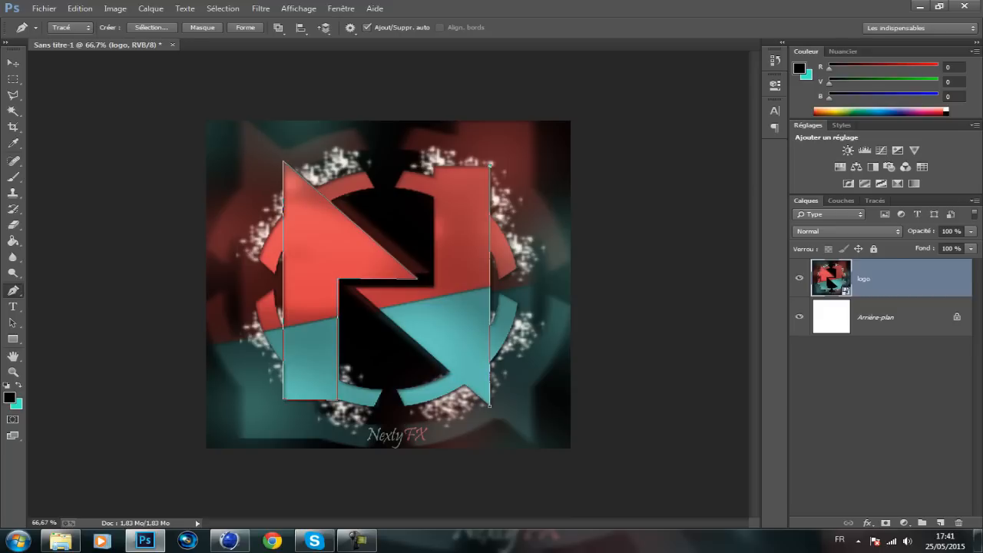
pyautogui.click(433, 166)
pyautogui.click(434, 288)
pyautogui.click(355, 289)
pyautogui.click(490, 406)
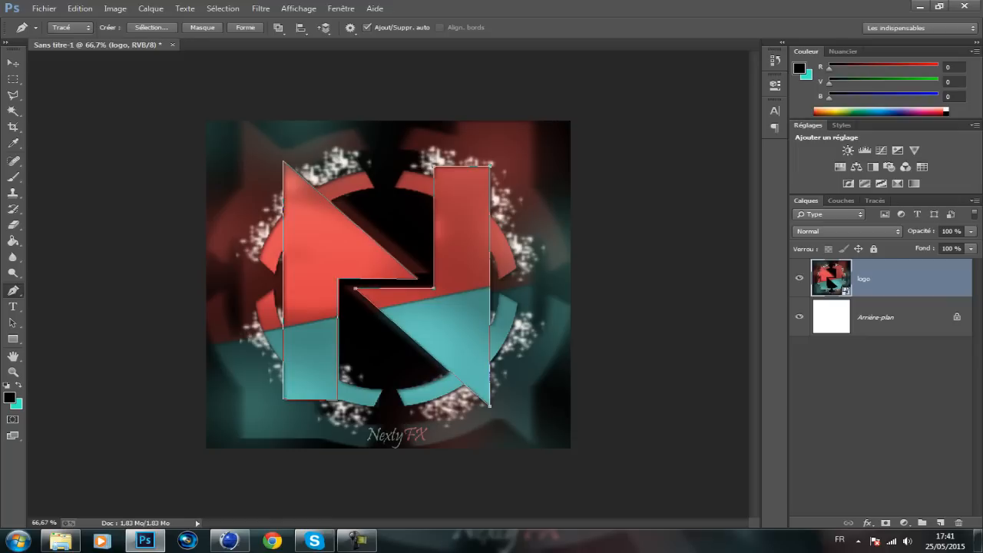
# - Trace the lower-right arc of the logo's ring as a closed curved path
pyautogui.moveTo(498, 294); pyautogui.dragTo(509, 198)
pyautogui.moveTo(509, 196); pyautogui.dragTo(498, 293)
pyautogui.moveTo(498, 294); pyautogui.dragTo(517, 303)
pyautogui.moveTo(404, 406); pyautogui.dragTo(511, 390)
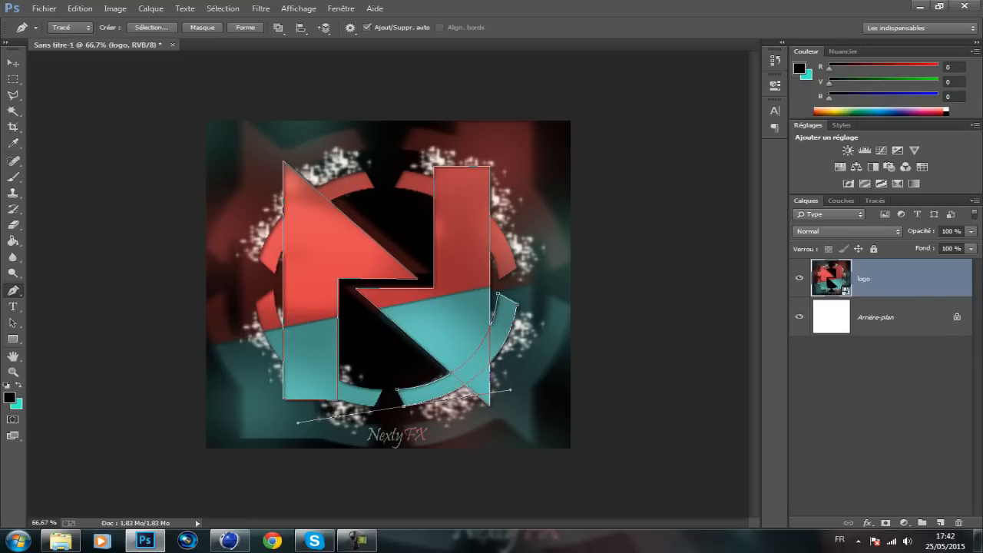
pyautogui.keyDown('alt'); pyautogui.click(404, 406); pyautogui.keyUp('alt')
pyautogui.click(397, 390)
# - Trace the lower-left arc of the ring as a closed curved path, redoing its first curve
pyautogui.moveTo(274, 288); pyautogui.dragTo(269, 171)
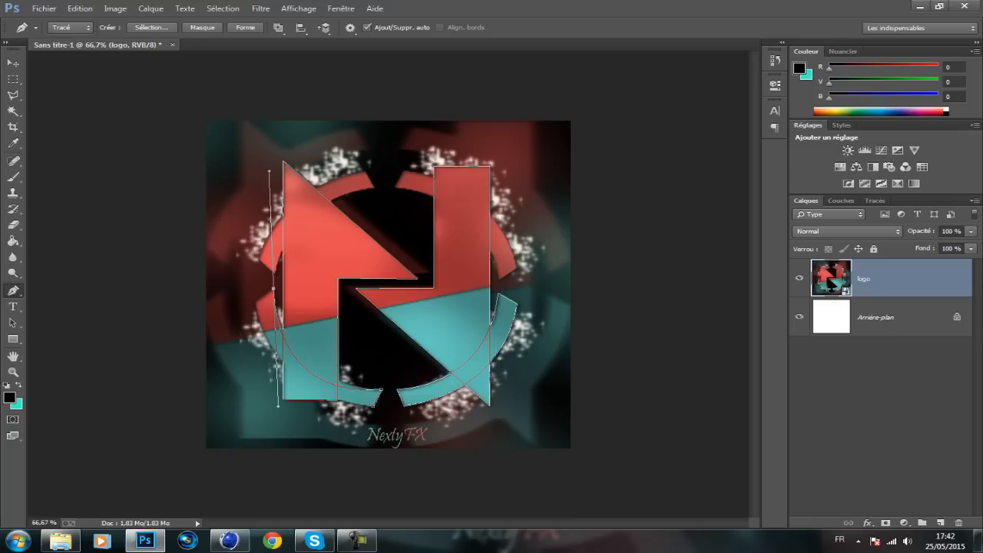
pyautogui.hotkey('ctrl', 'z')
pyautogui.moveTo(274, 289); pyautogui.dragTo(257, 183)
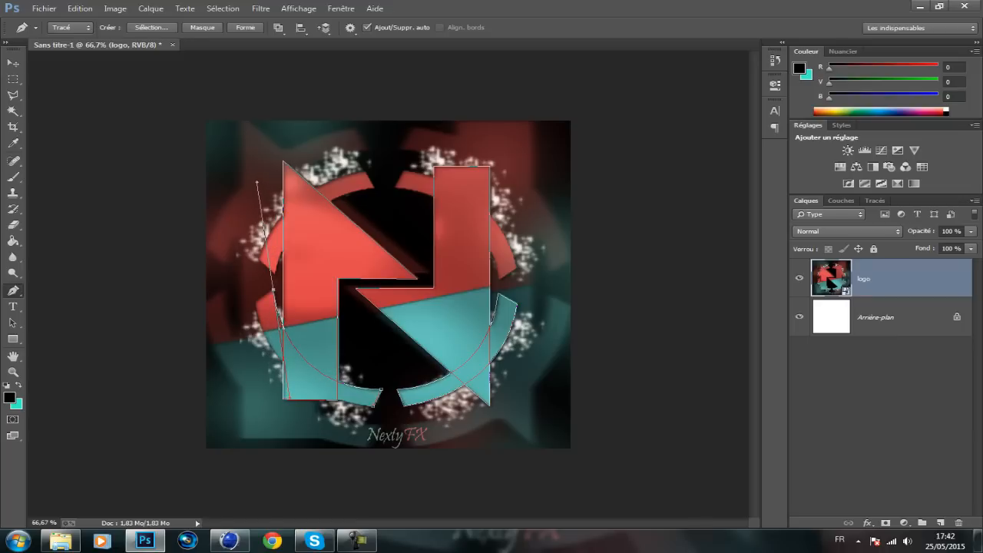
pyautogui.moveTo(256, 183); pyautogui.dragTo(273, 291)
pyautogui.moveTo(273, 290); pyautogui.dragTo(256, 302)
pyautogui.moveTo(374, 406); pyautogui.dragTo(495, 438)
# - Trace the upper-left arc of the ring as a closed curved path
pyautogui.moveTo(365, 172); pyautogui.dragTo(415, 165)
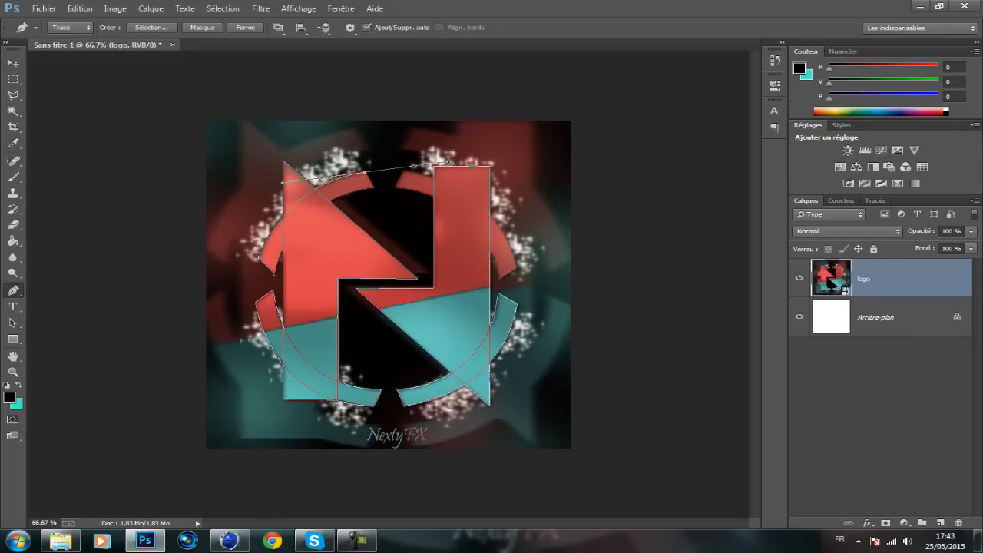
pyautogui.moveTo(447, 163); pyautogui.dragTo(371, 169)
pyautogui.click(374, 187)
pyautogui.moveTo(275, 274); pyautogui.dragTo(263, 349)
# - Trace the upper-right arc of the ring with the Pen tool
pyautogui.moveTo(394, 187); pyautogui.dragTo(404, 171)
pyautogui.moveTo(516, 267); pyautogui.dragTo(541, 355)
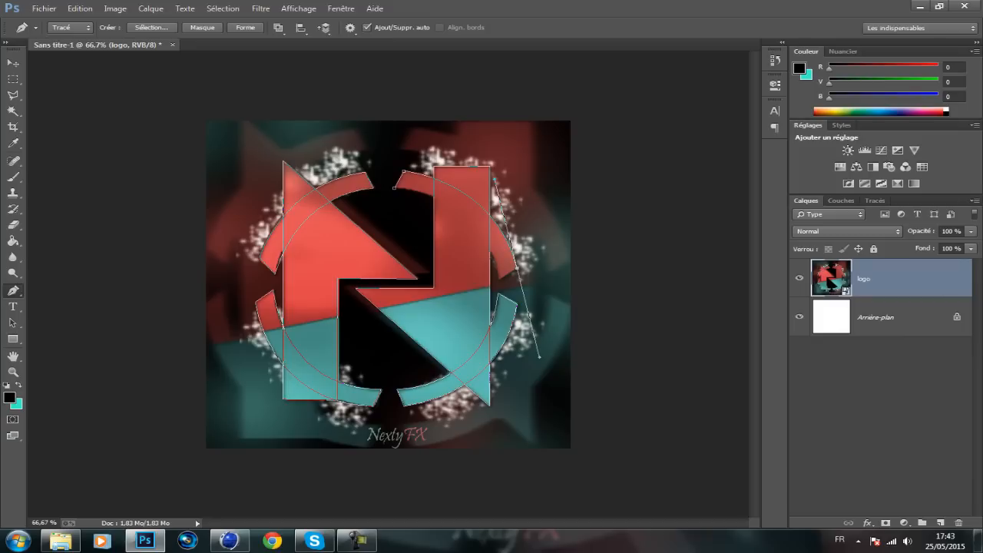
pyautogui.moveTo(540, 356); pyautogui.dragTo(522, 265)
pyautogui.click(499, 280)
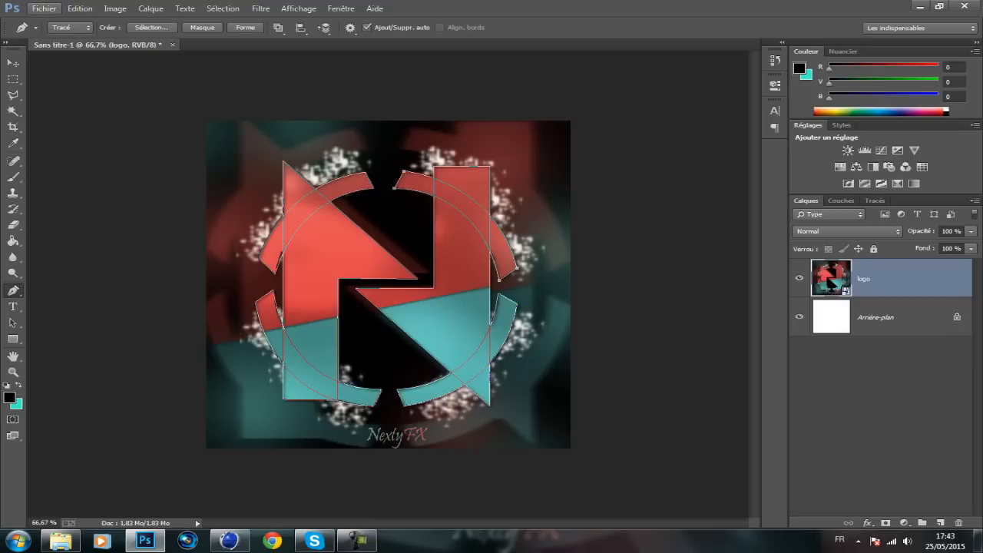
# - Export the work path as the Illustrator file Sans titre-1 in the Documents library
pyautogui.click(44, 8)
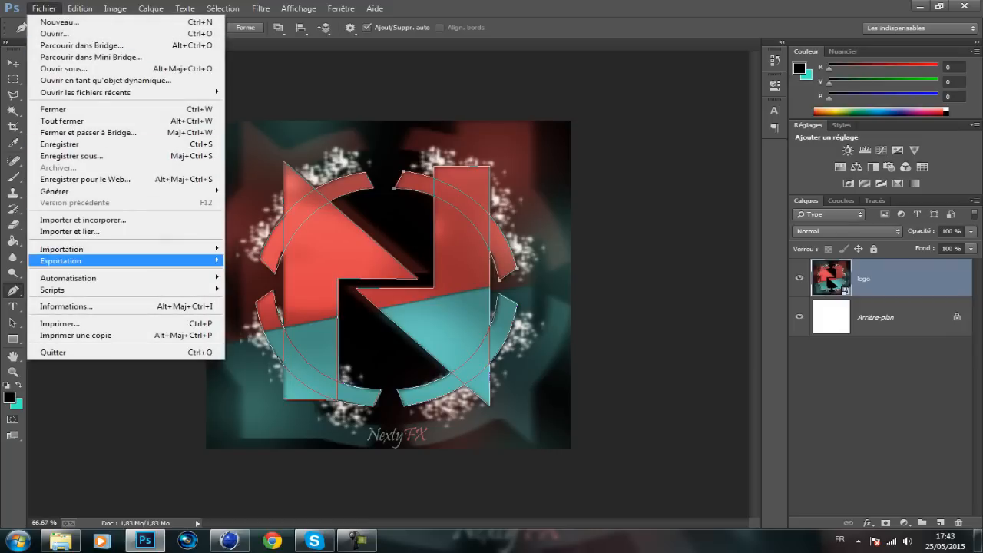
pyautogui.moveTo(115, 260)
pyautogui.click(275, 284)
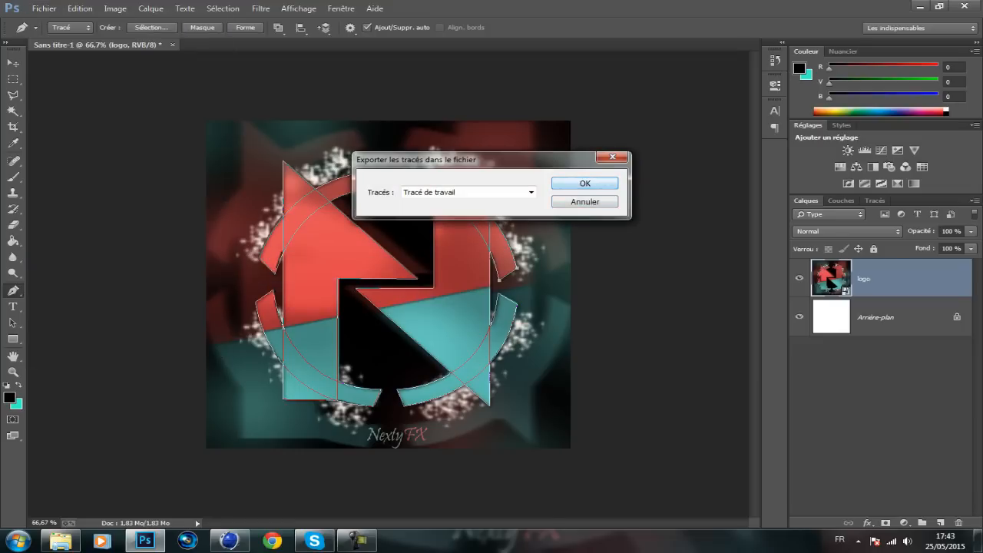
pyautogui.press('Return')
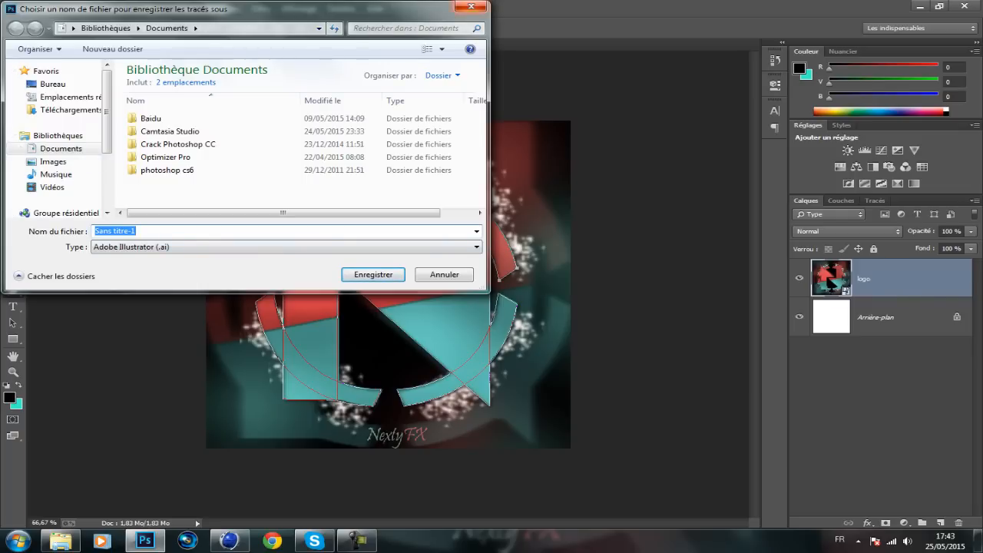
pyautogui.press('Return')
# - Switch to Cinema 4D, add a sphere and scale it down uniformly to a radius of about 92 cm
pyautogui.moveTo(229, 541)
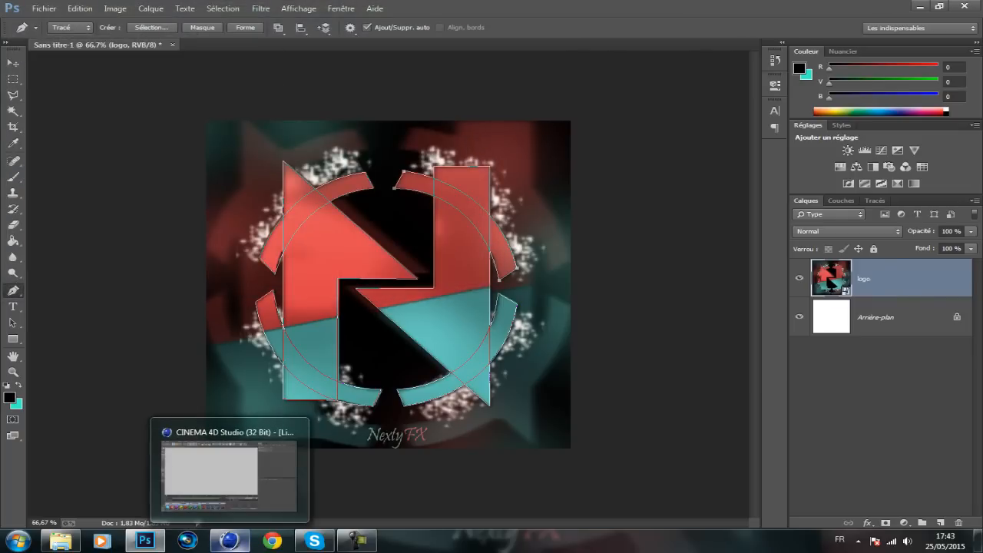
pyautogui.click(228, 470)
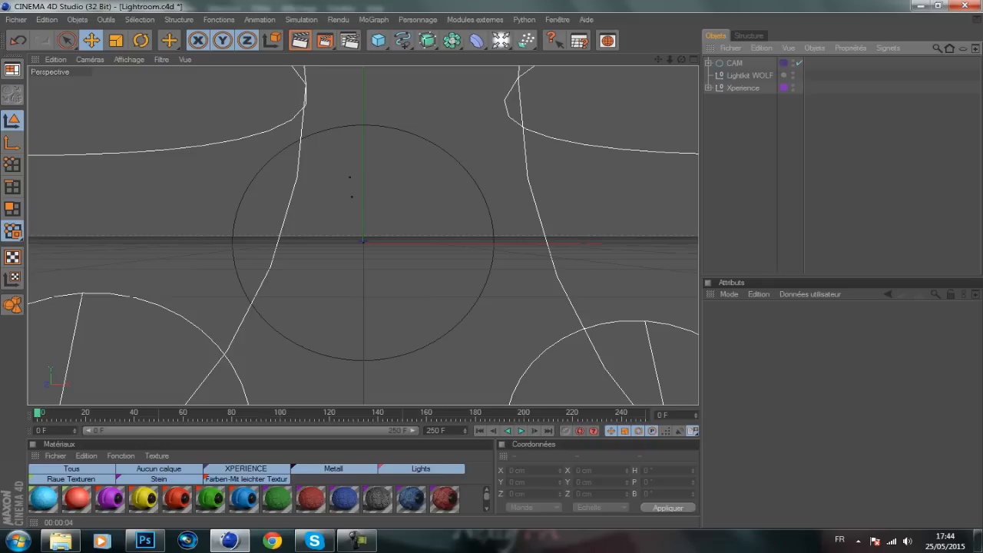
pyautogui.click(378, 40)
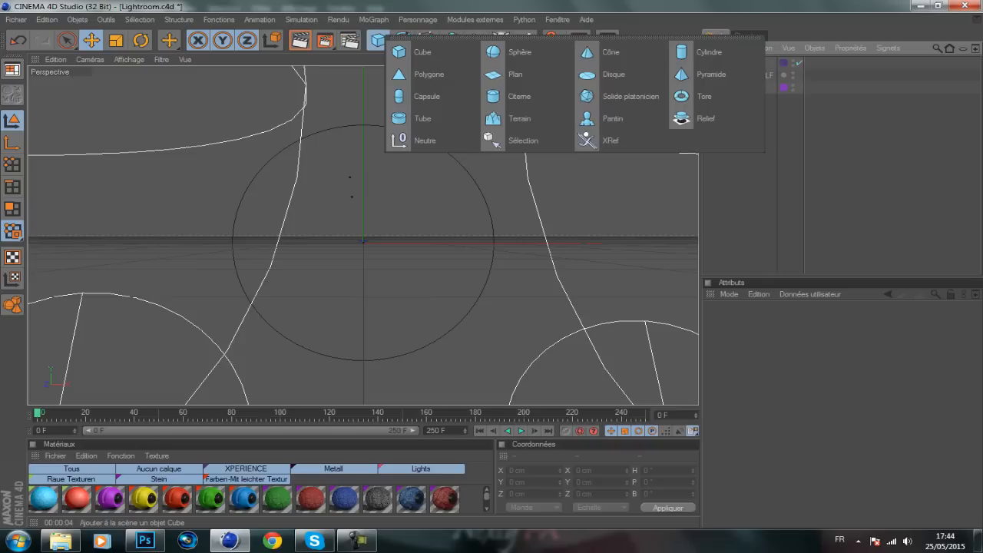
pyautogui.click(520, 51)
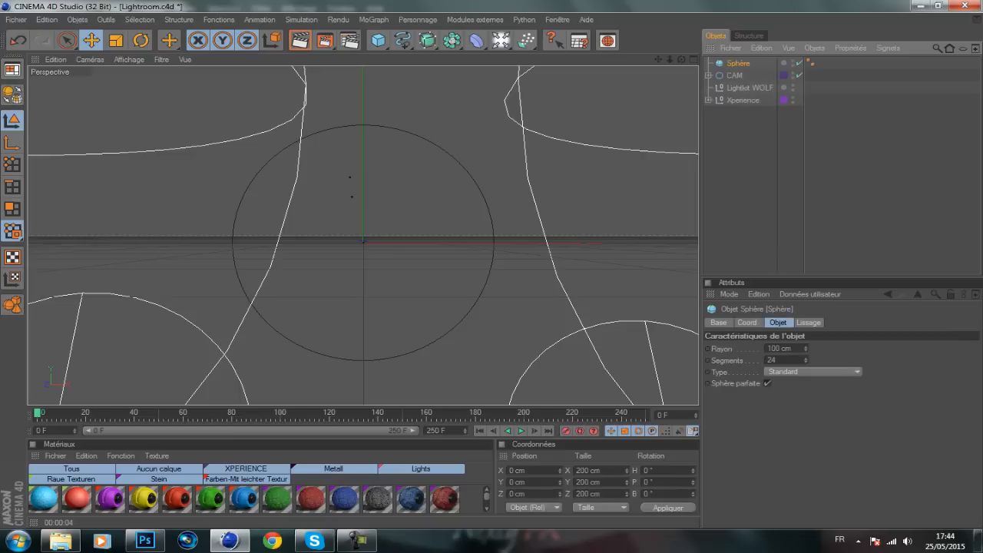
pyautogui.click(116, 40)
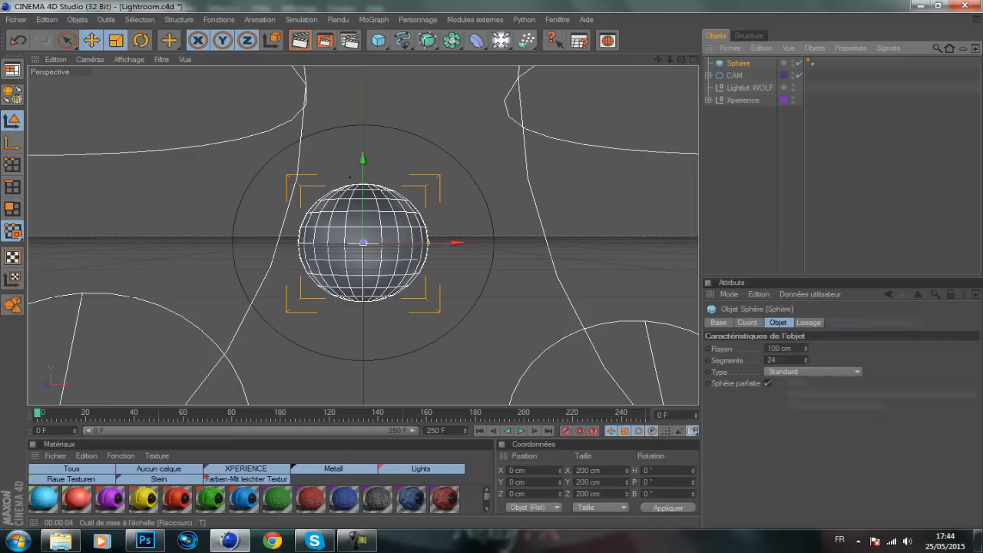
pyautogui.moveTo(492, 243); pyautogui.dragTo(461, 243)
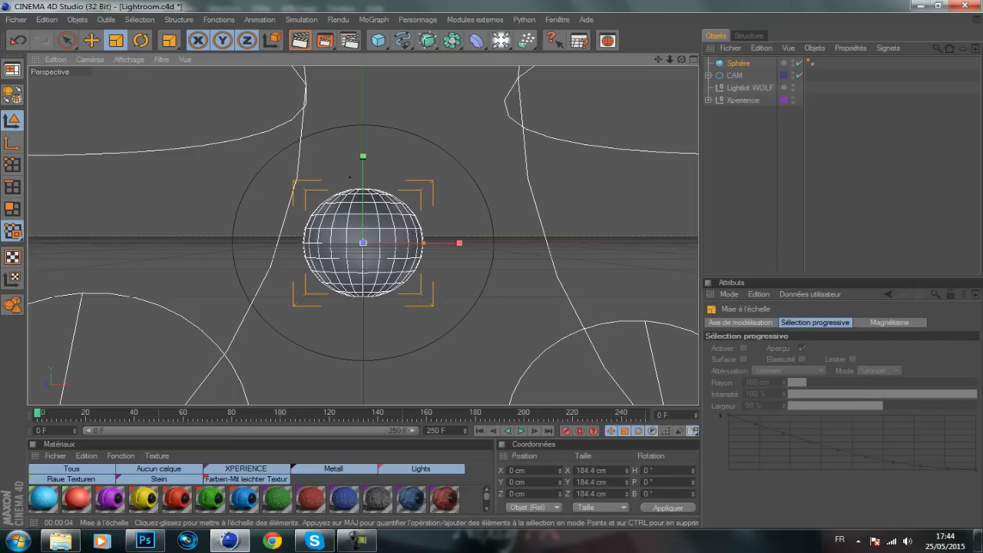
# - Set the sphere's segments to 100 and leave it deselected
pyautogui.click(737, 63)
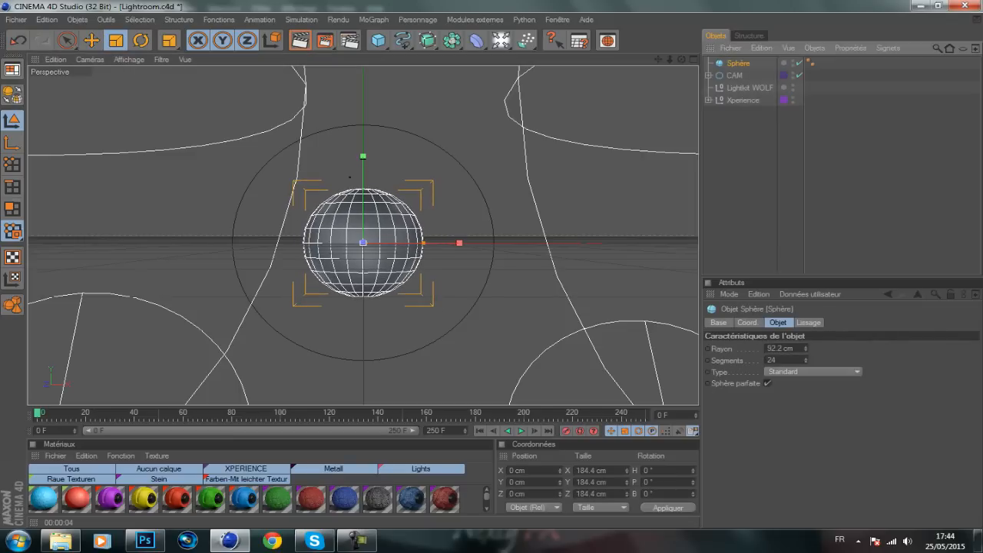
pyautogui.moveTo(778, 360); pyautogui.dragTo(767, 359)
pyautogui.write('100')
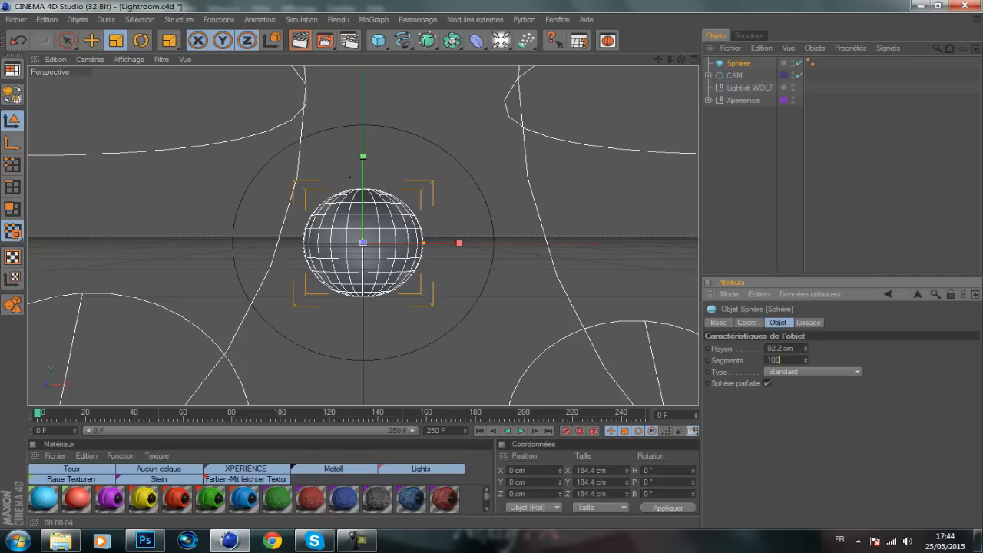
pyautogui.press('Return')
pyautogui.hotkey('ctrl', 'shift', 'a')
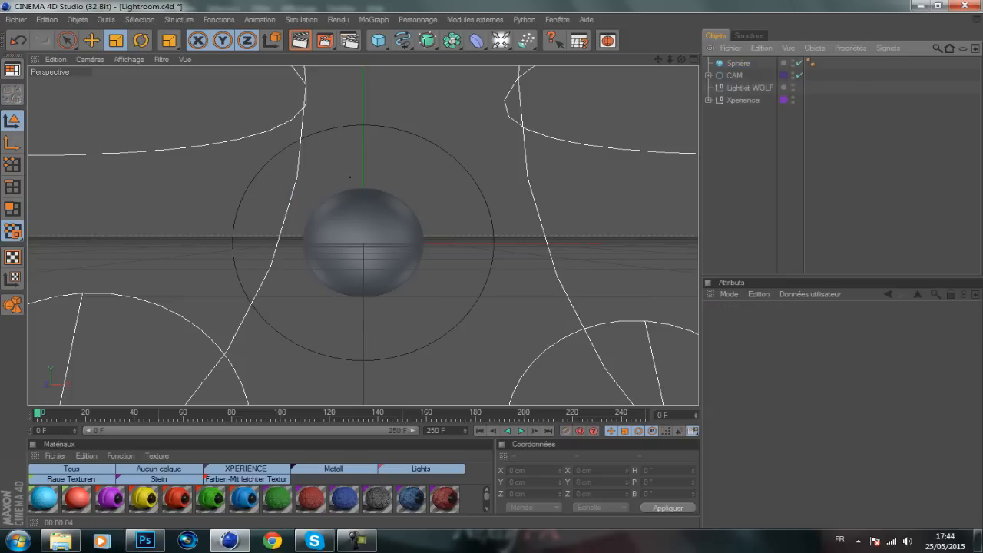
pyautogui.click(739, 63)
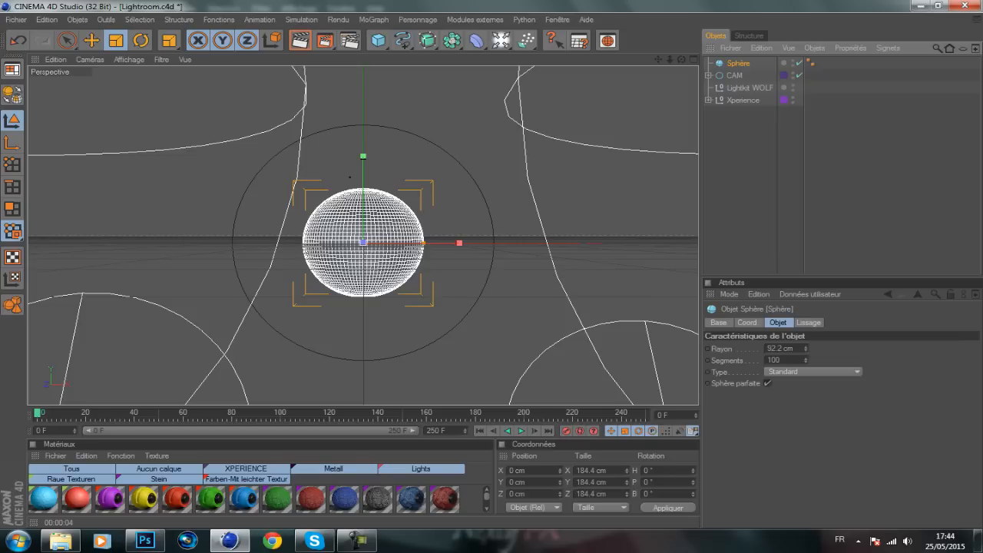
pyautogui.hotkey('ctrl', 'shift', 'a')
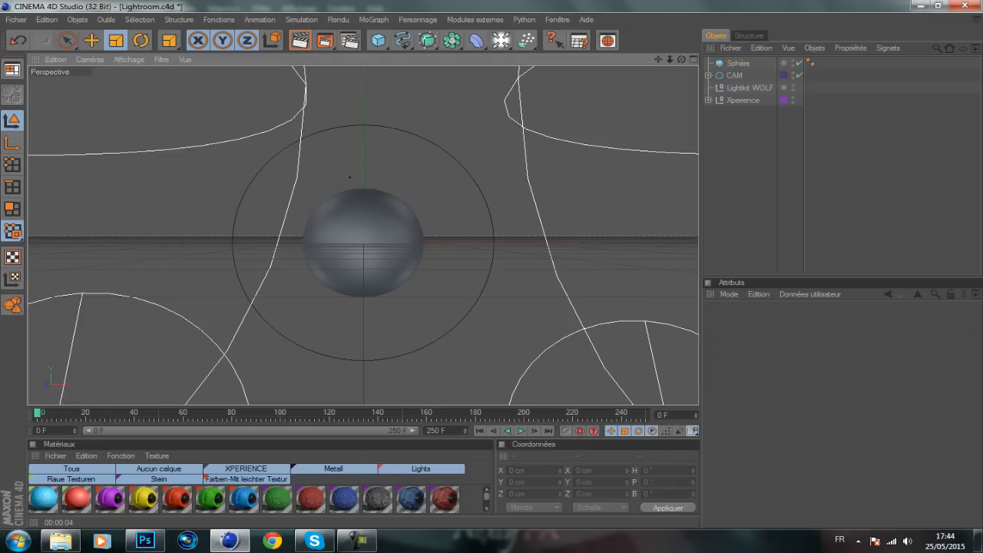
# - Add a MoGraph Cloner and nest the sphere inside it
pyautogui.click(373, 20)
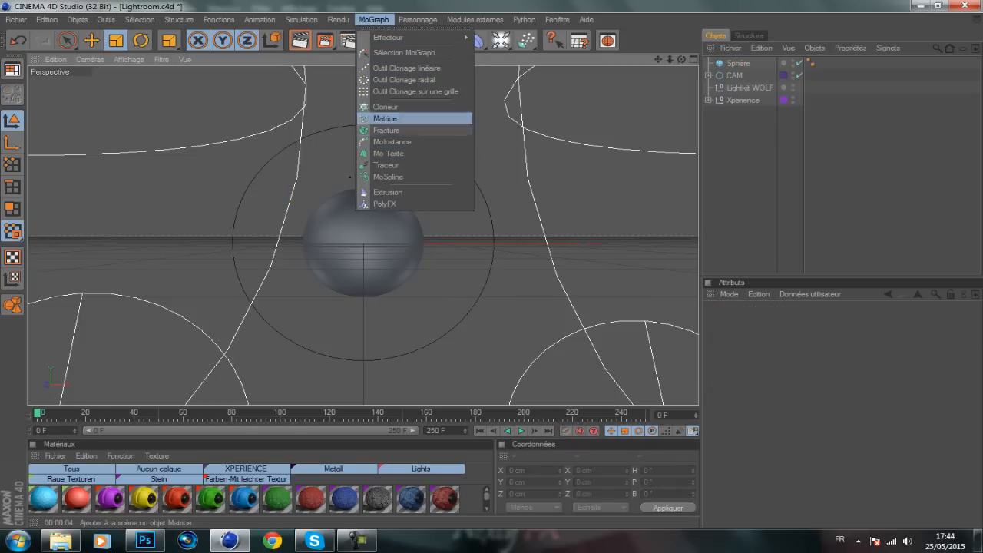
pyautogui.click(385, 107)
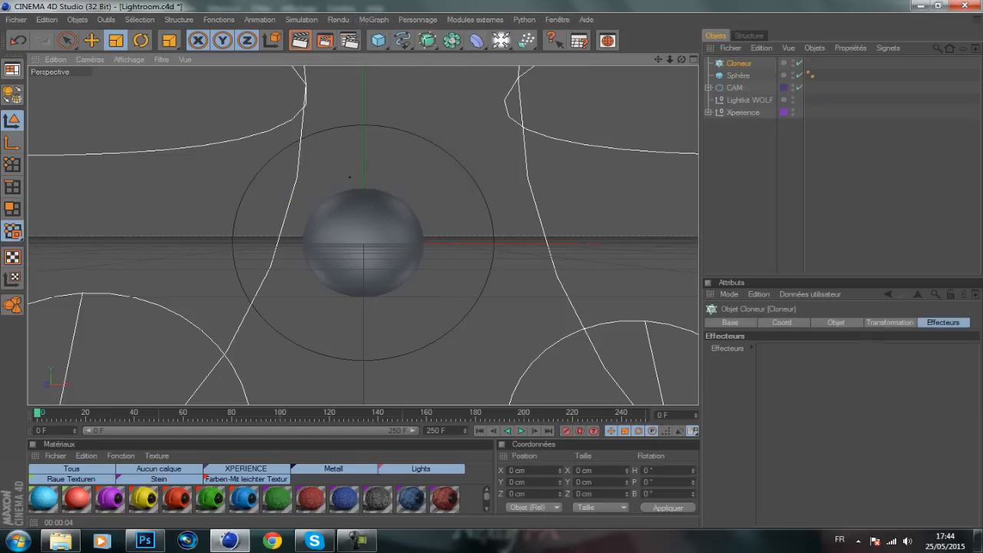
pyautogui.click(738, 75)
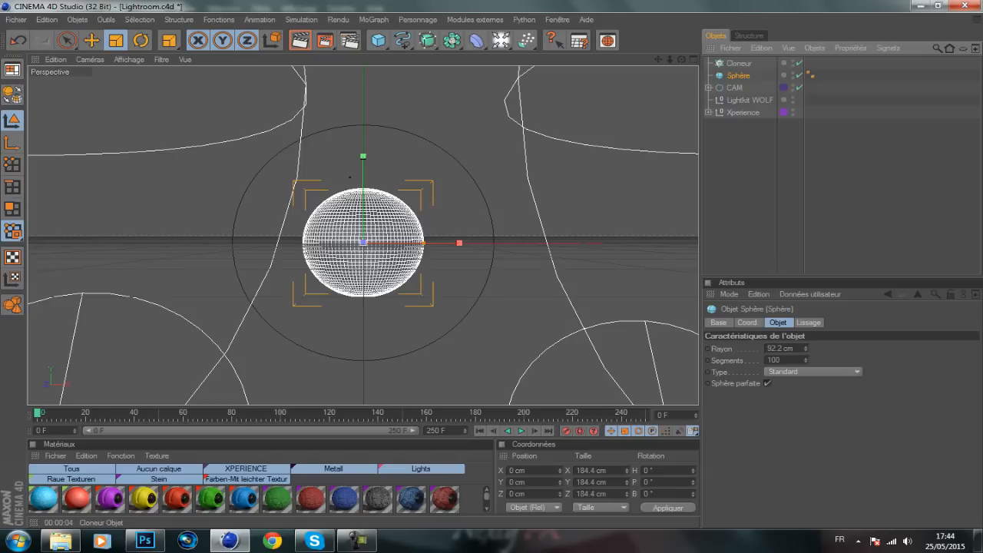
pyautogui.moveTo(738, 76); pyautogui.dragTo(739, 63)
pyautogui.click(739, 64)
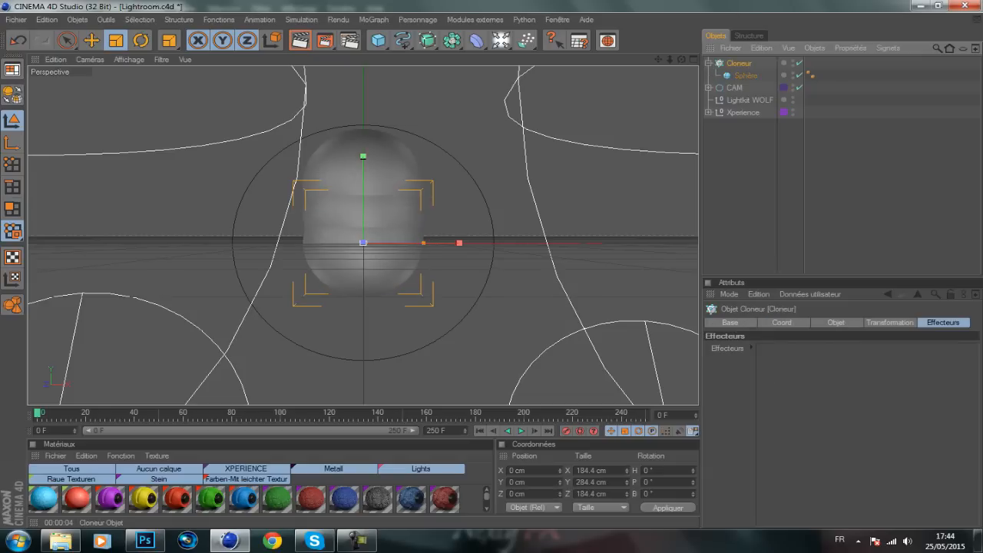
# - Set the cloner's mode to grid distribution (Répartition sur une grille)
pyautogui.click(836, 323)
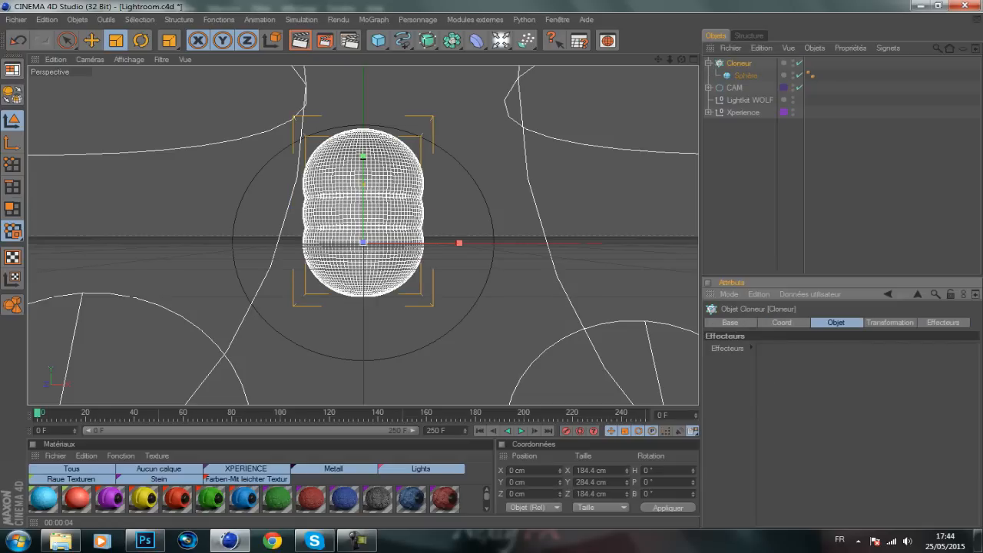
pyautogui.click(790, 348)
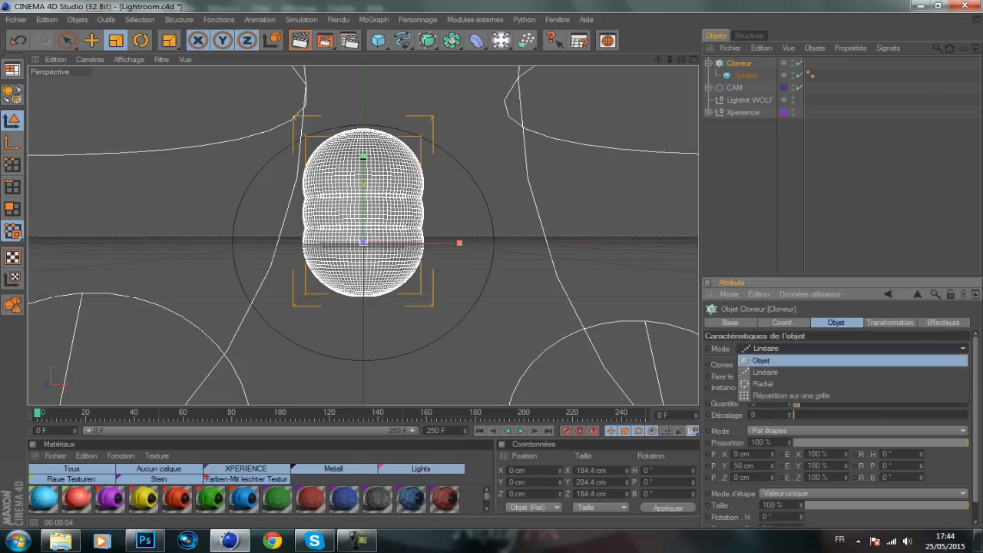
pyautogui.click(790, 395)
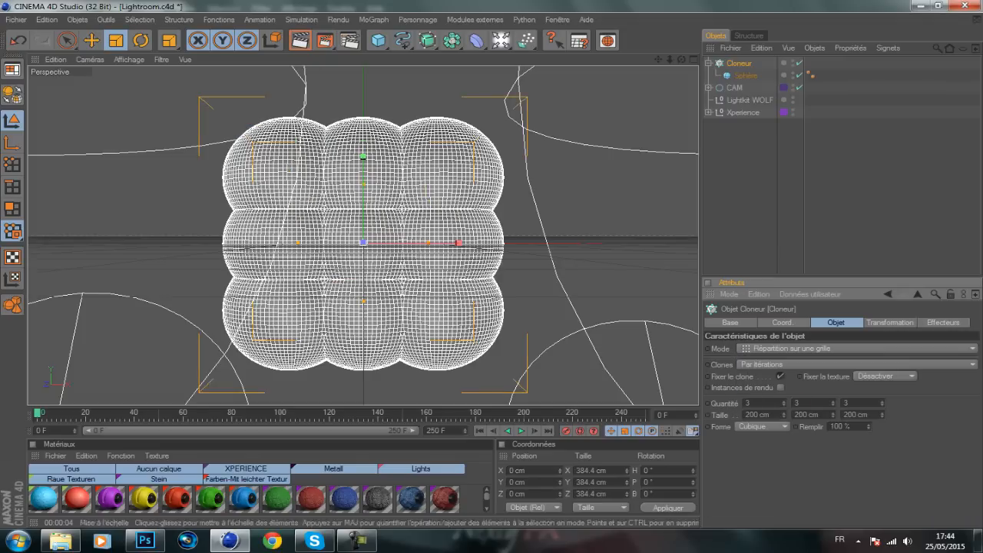
# - Try clone counts of 4 and 1 along the grid's X axis, switching render instances on and off in between
pyautogui.doubleClick(748, 403)
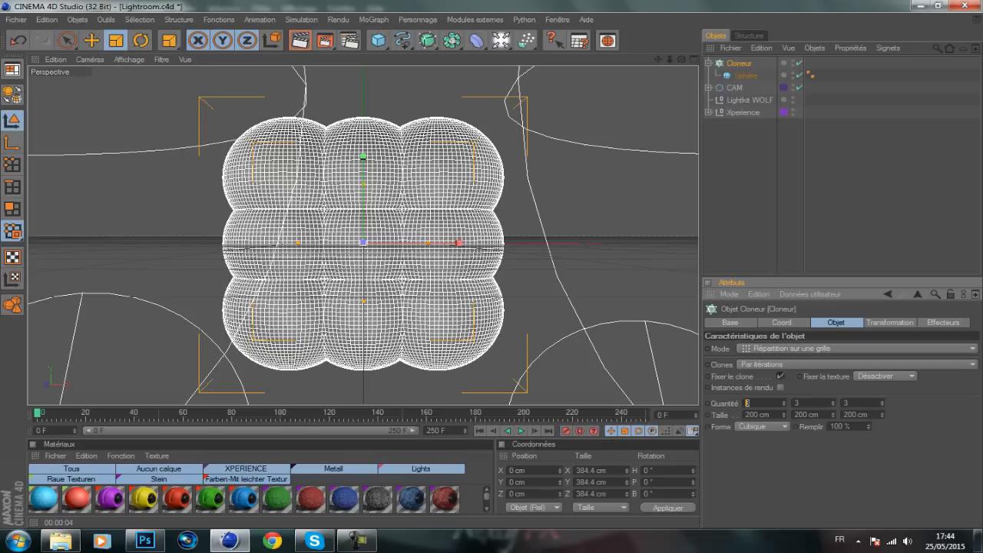
pyautogui.write('4')
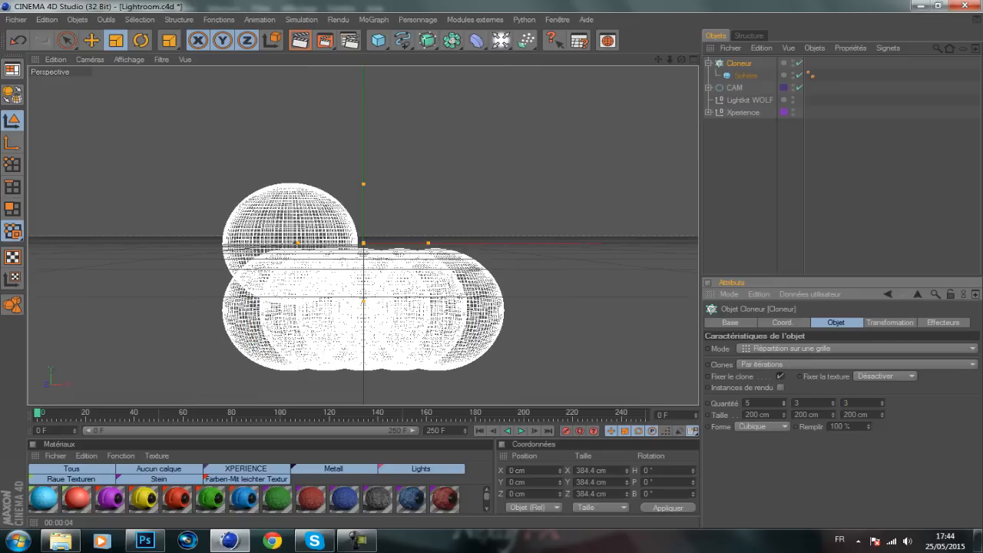
pyautogui.press('BackSpace')
pyautogui.write('4')
pyautogui.press('Return')
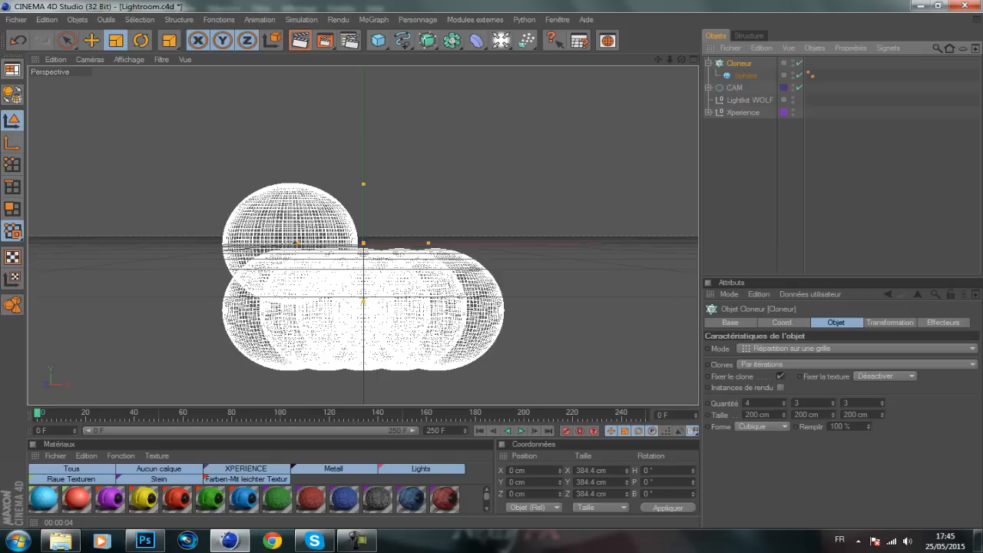
pyautogui.click(748, 404)
pyautogui.click(781, 388)
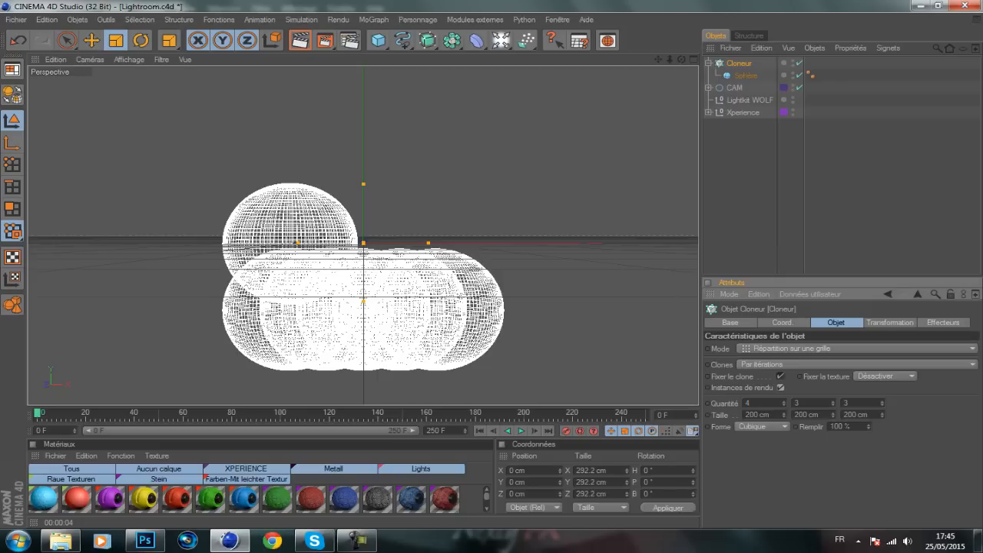
pyautogui.click(780, 388)
pyautogui.write('1')
pyautogui.press('Tab')
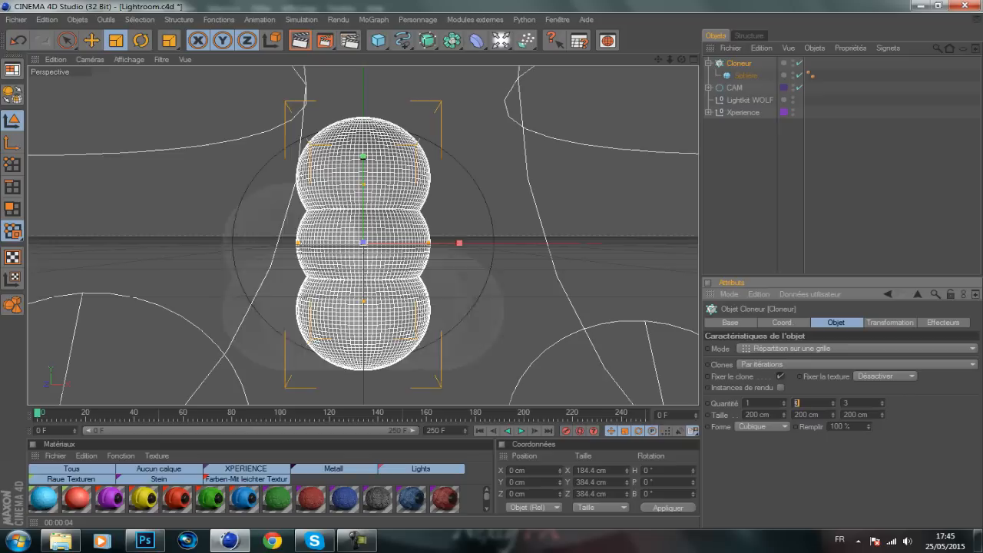
# - Set the cloner's grid quantity to 5 in X and 4 in Y and refresh the view by reselecting the cloner
pyautogui.click(747, 404)
pyautogui.write('5')
pyautogui.press('Tab')
pyautogui.write('4')
pyautogui.press('Tab')
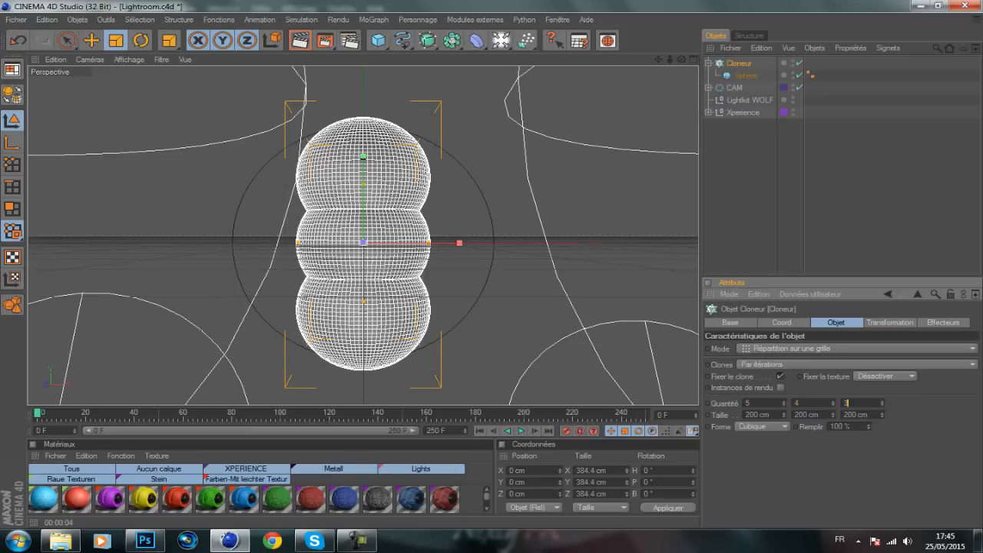
pyautogui.click(753, 166)
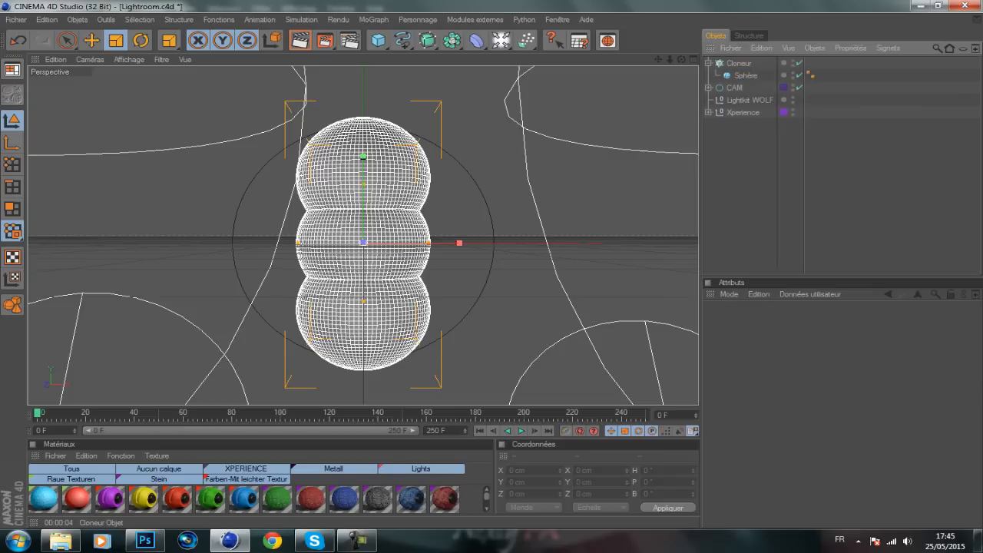
pyautogui.click(739, 63)
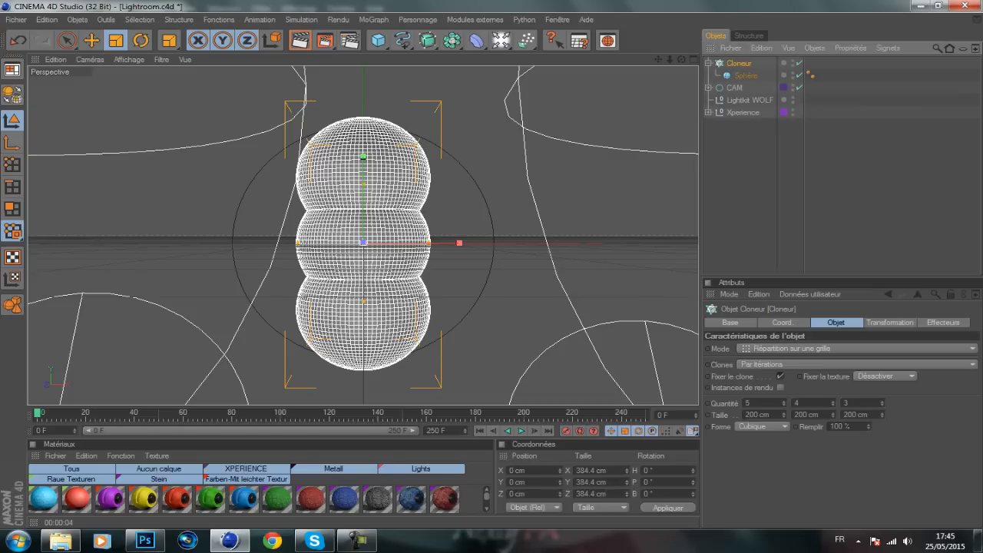
pyautogui.click(754, 166)
pyautogui.click(739, 63)
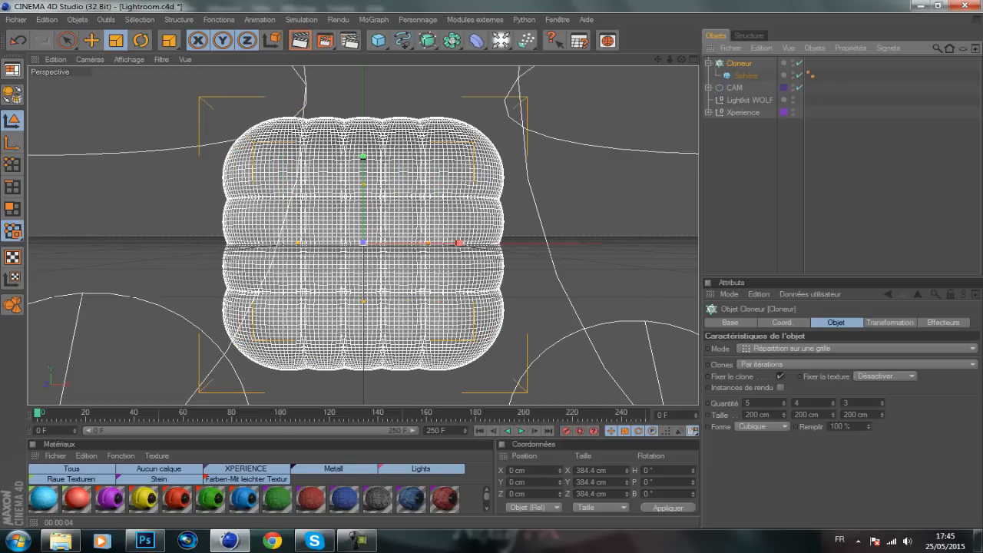
pyautogui.click(280, 171)
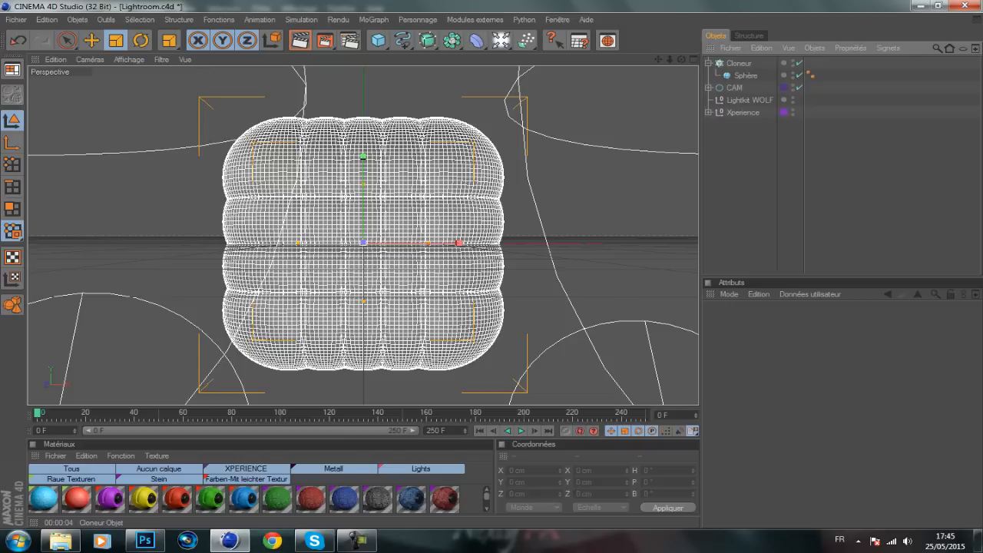
pyautogui.click(280, 171)
# - Set the clone grid's size to 600 cm, 500 cm and 450 cm in X, Y and Z
pyautogui.moveTo(759, 415); pyautogui.dragTo(745, 414)
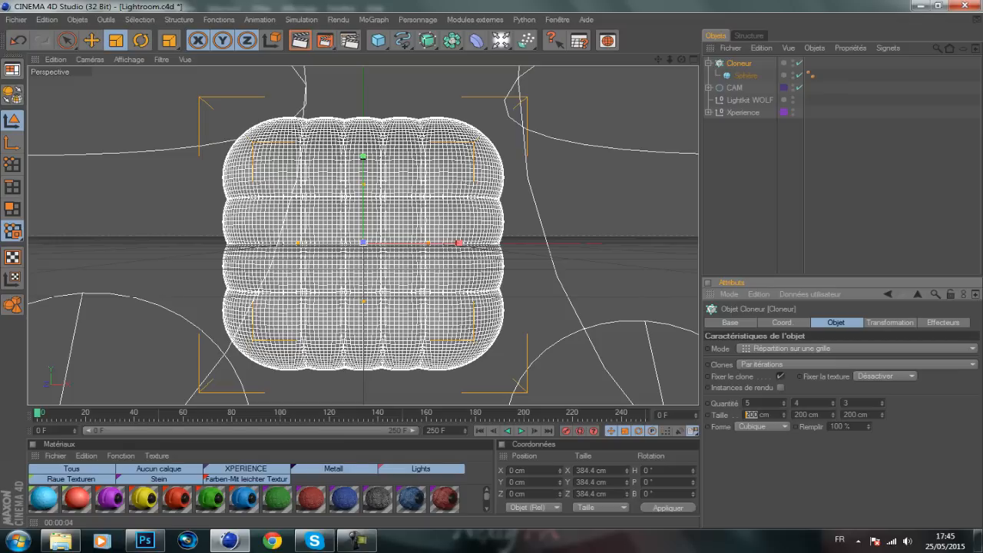
pyautogui.write('600')
pyautogui.press('Tab')
pyautogui.write('500')
pyautogui.press('Tab')
pyautogui.write('450')
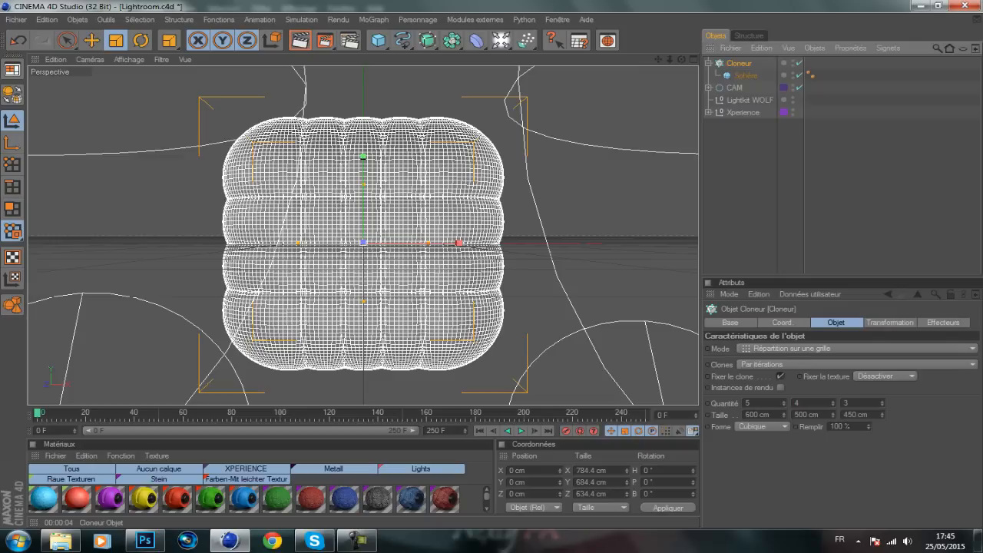
# - Using the four-view layout, adjust the clone grid's size to 540 cm in Y and 454 cm in Z, and return to the perspective view
pyautogui.press('F5')
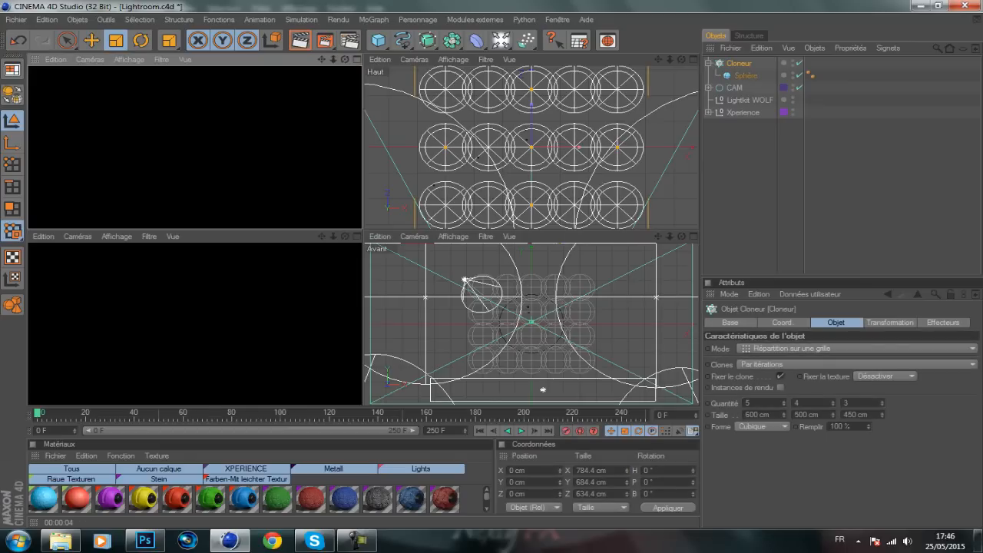
pyautogui.moveTo(883, 414); pyautogui.dragTo(883, 412)
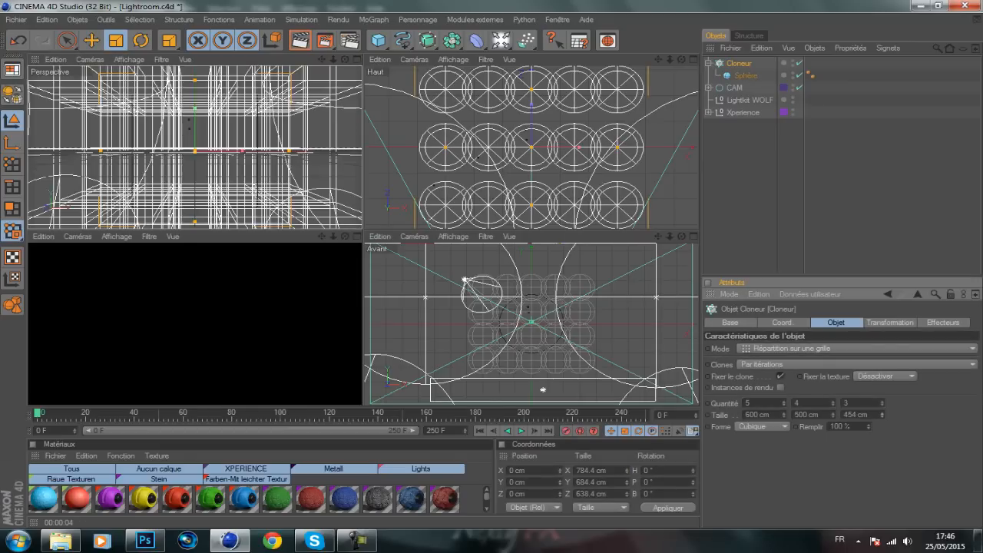
pyautogui.moveTo(834, 414); pyautogui.dragTo(834, 414)
pyautogui.moveTo(833, 415); pyautogui.dragTo(833, 412)
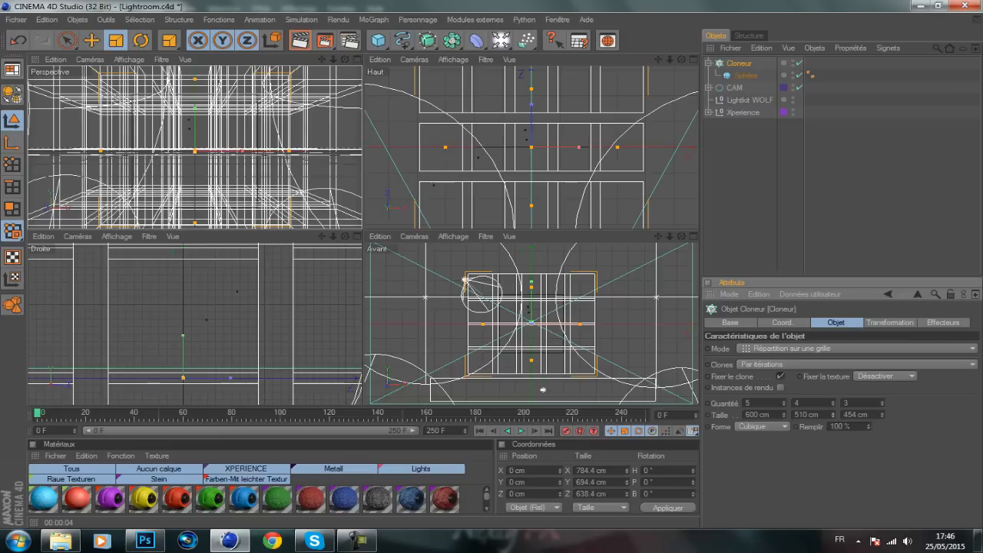
pyautogui.doubleClick(803, 414)
pyautogui.write('540')
pyautogui.press('Return')
pyautogui.press('F1')
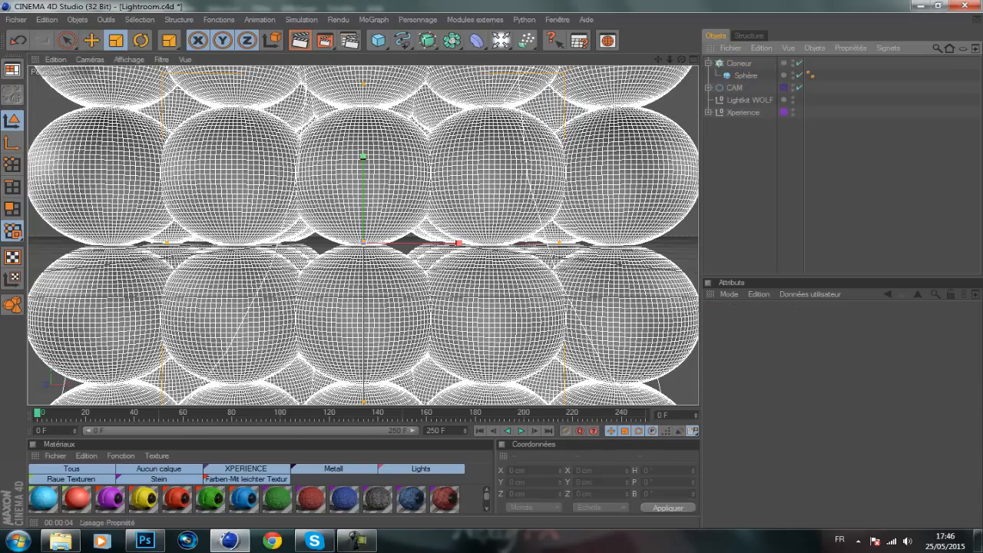
# - Scale the cloner down uniformly until its grid measures about 227 by 204 by 172 cm, and leave the cloner selected
pyautogui.click(811, 75)
pyautogui.moveTo(363, 157); pyautogui.dragTo(364, 211)
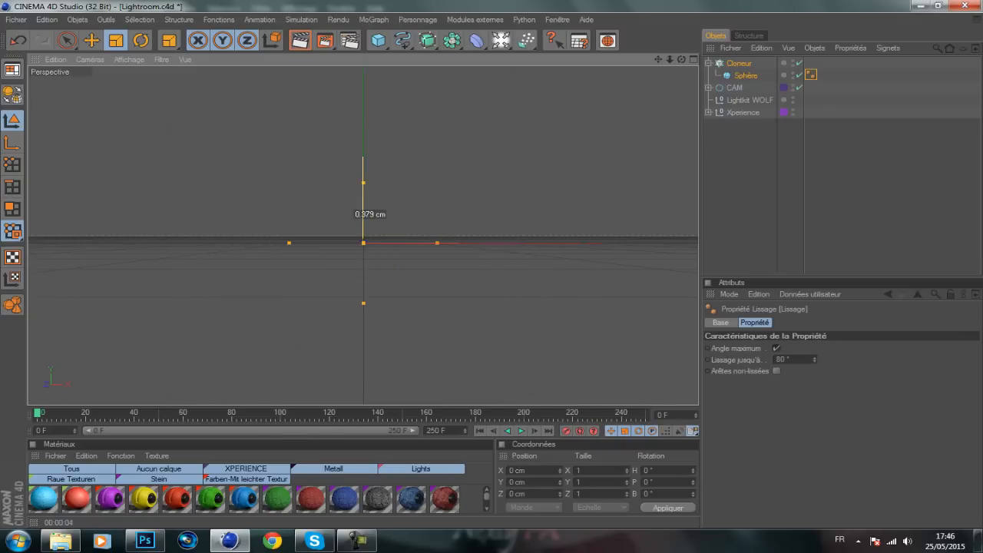
pyautogui.click(841, 192)
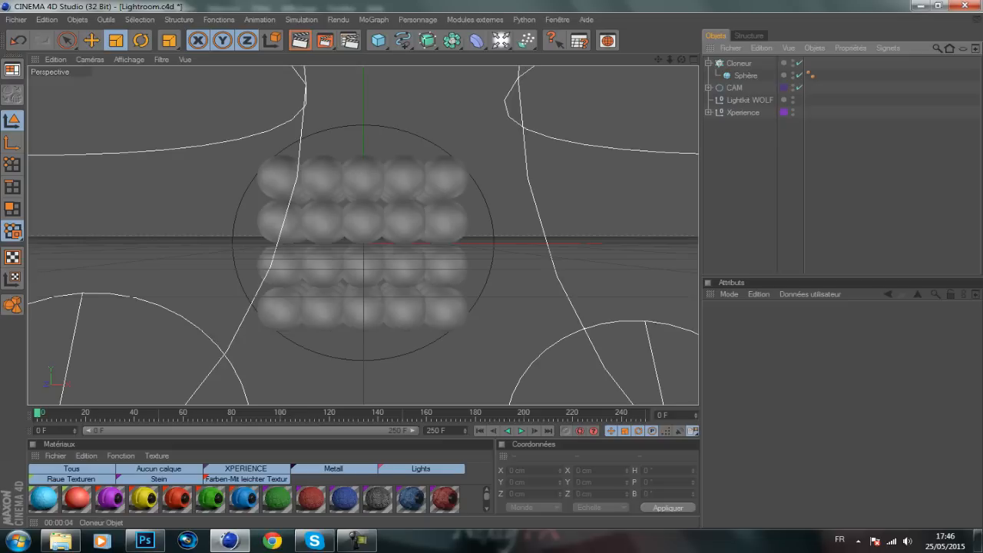
pyautogui.click(739, 63)
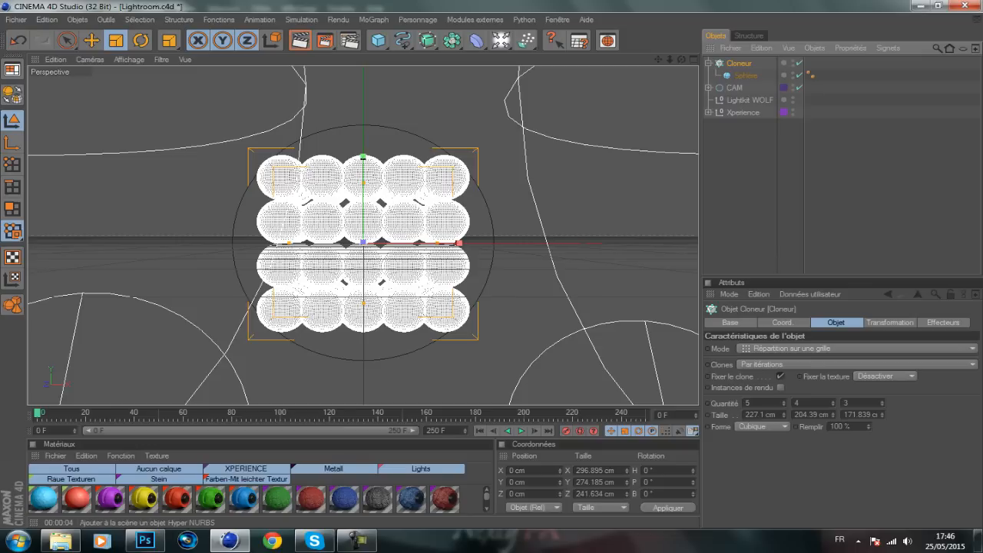
# - Add a Metaball object and nest the cloner inside it
pyautogui.click(452, 40)
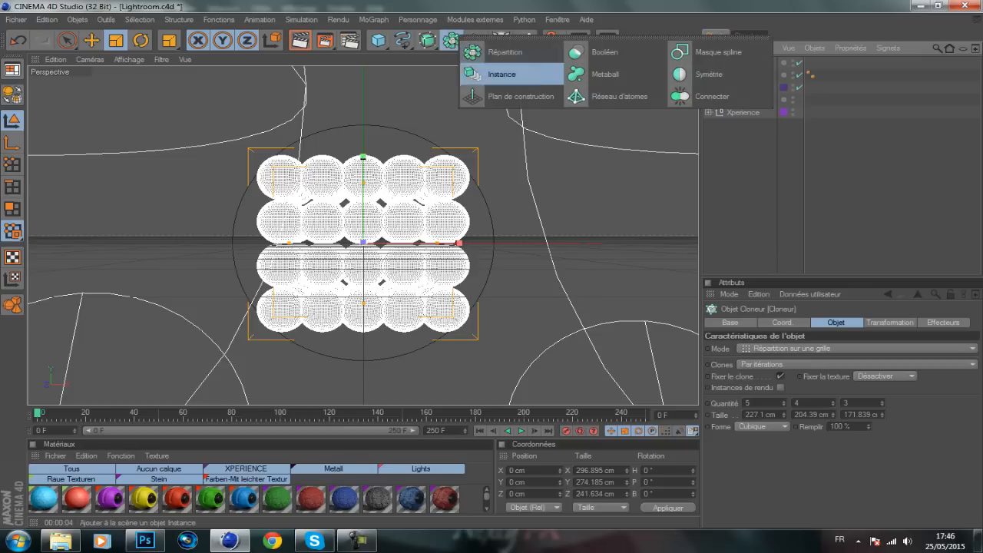
pyautogui.click(591, 73)
pyautogui.click(708, 76)
pyautogui.click(739, 75)
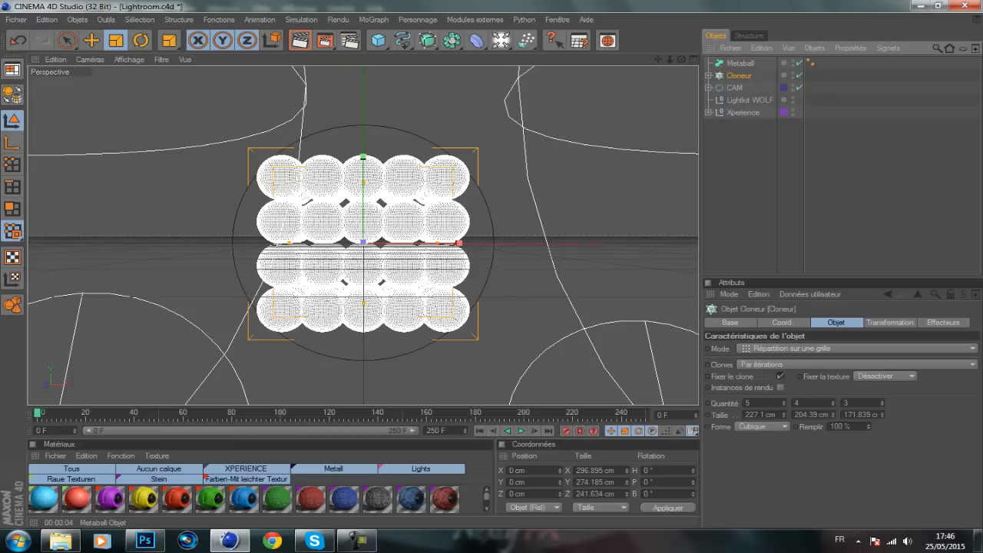
pyautogui.moveTo(739, 75); pyautogui.dragTo(741, 63)
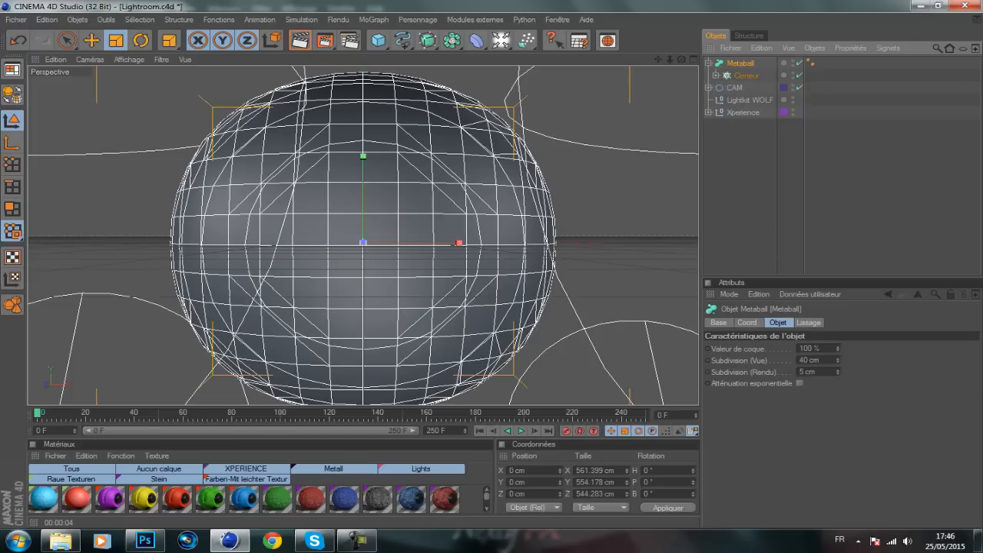
# - Try a Metaball hull value of 425% with a view subdivision of 33 cm
pyautogui.click(803, 348)
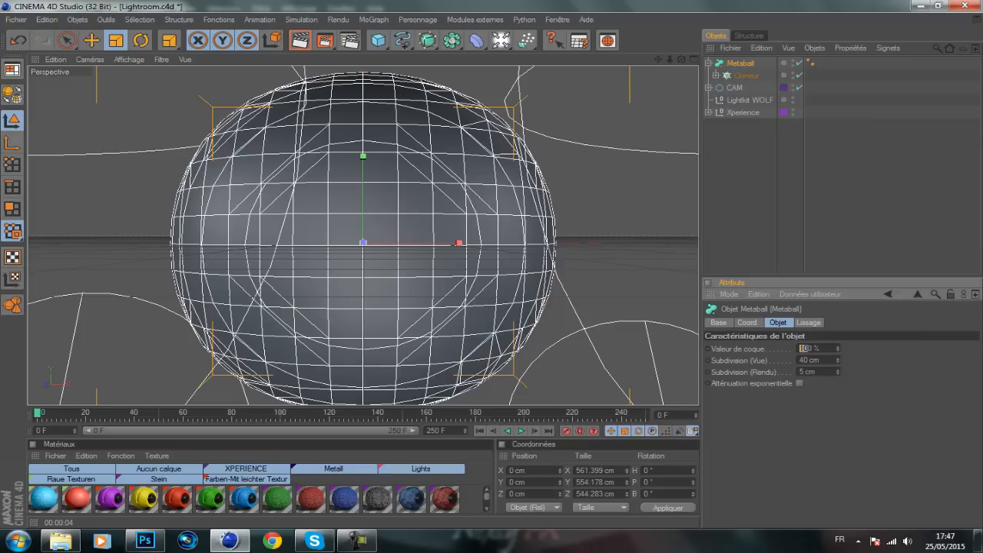
pyautogui.doubleClick(804, 348)
pyautogui.write('425')
pyautogui.click(768, 177)
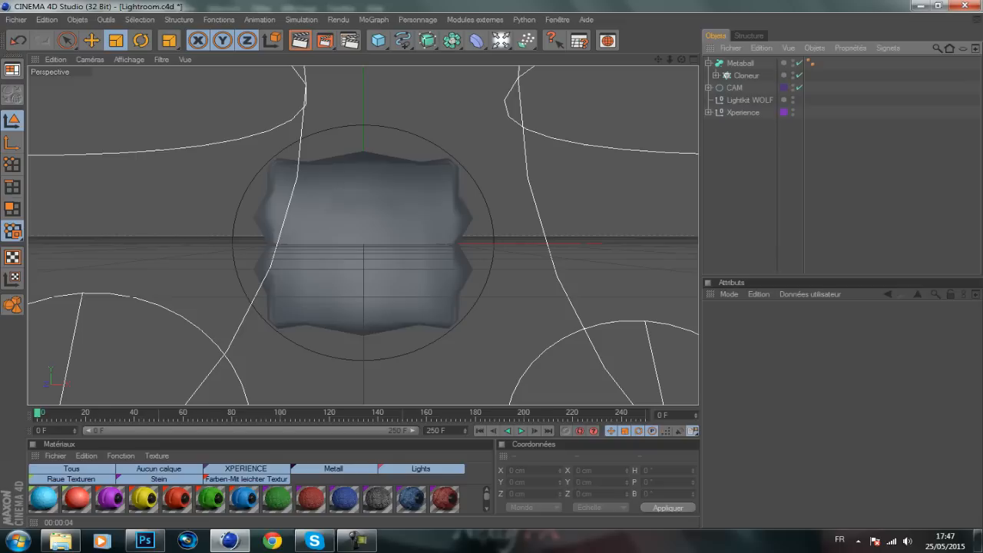
pyautogui.click(740, 63)
pyautogui.moveTo(838, 360); pyautogui.dragTo(837, 373)
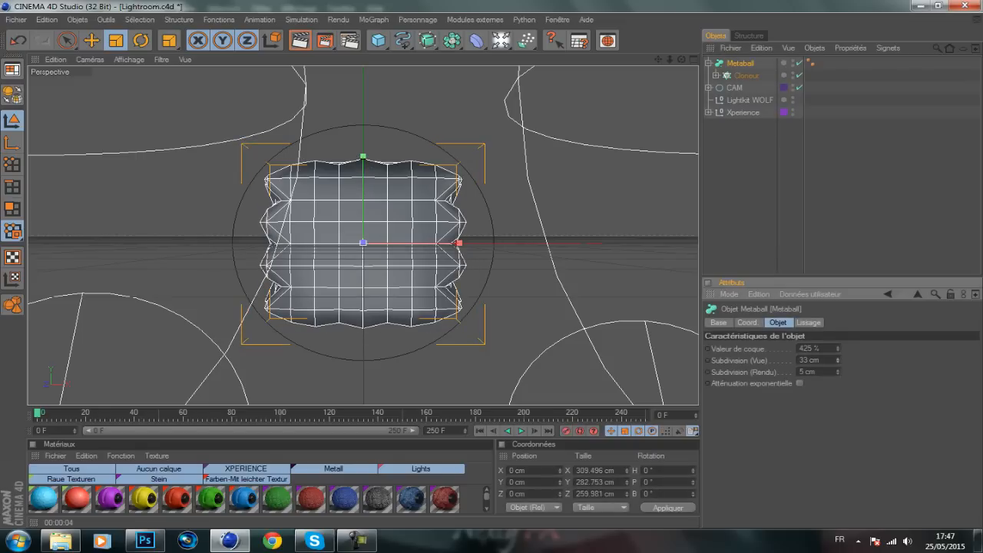
# - Set the Metaball's hull value to 400% and its view subdivision to 5 cm
pyautogui.doubleClick(805, 349)
pyautogui.write('400')
pyautogui.press('Return')
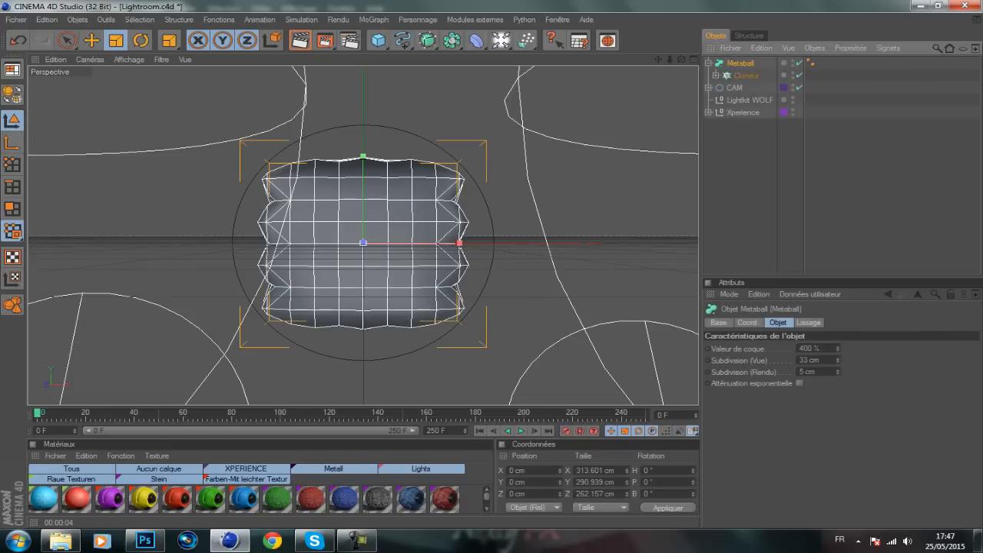
pyautogui.doubleClick(805, 360)
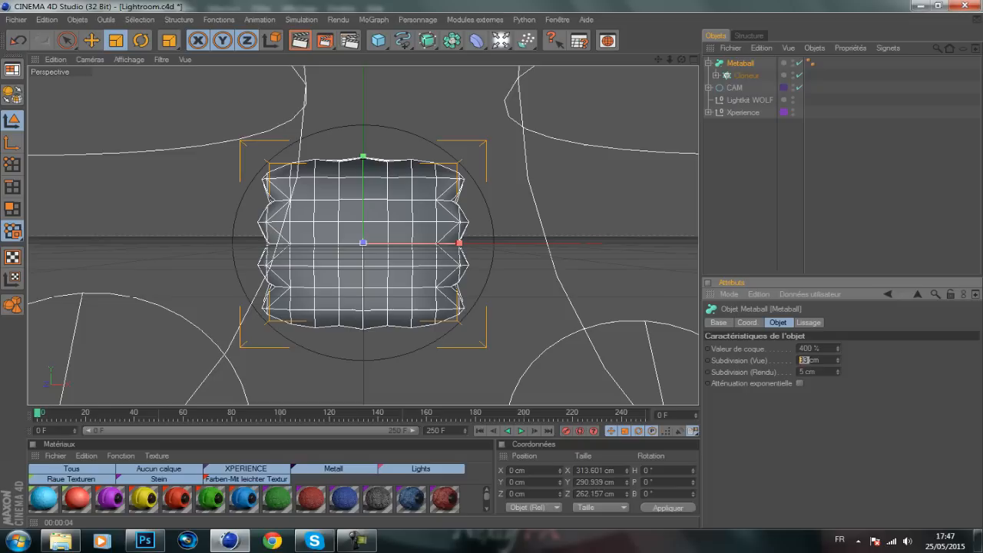
pyautogui.write('5')
pyautogui.press('Tab')
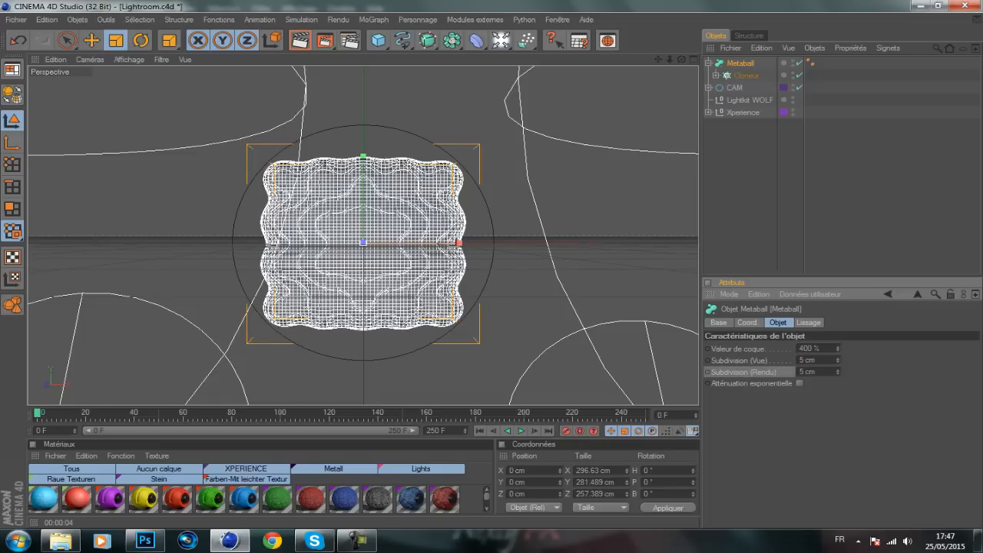
pyautogui.click(750, 154)
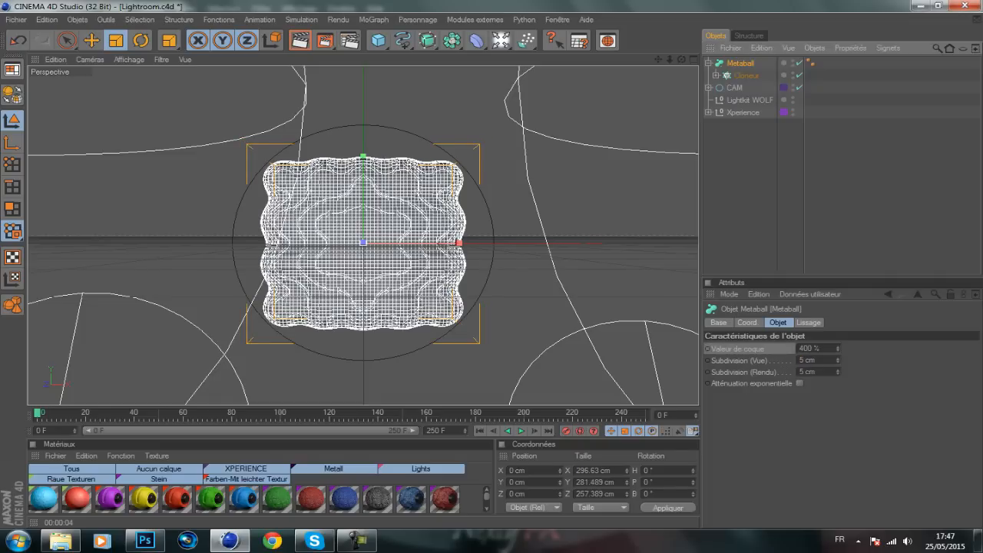
pyautogui.click(740, 63)
pyautogui.click(427, 40)
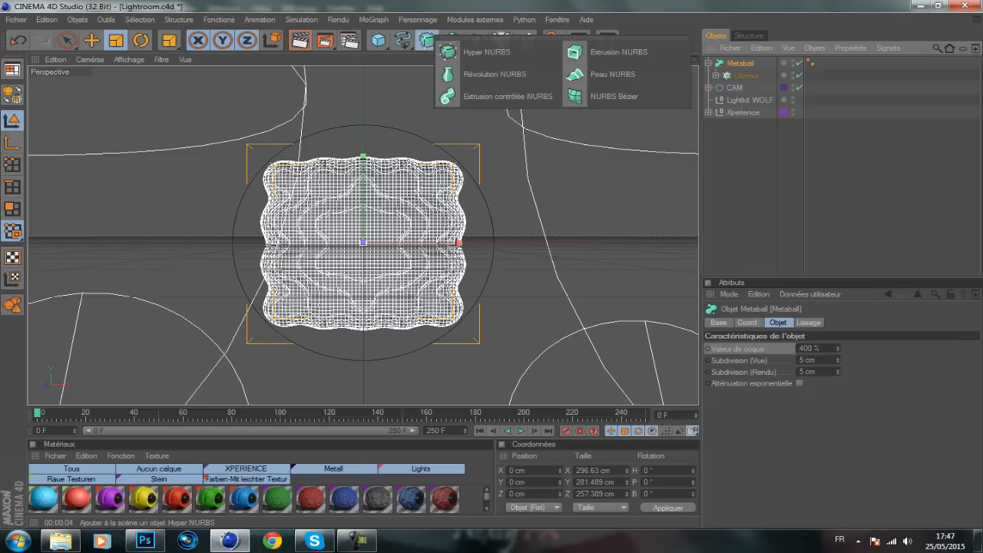
pyautogui.click(374, 19)
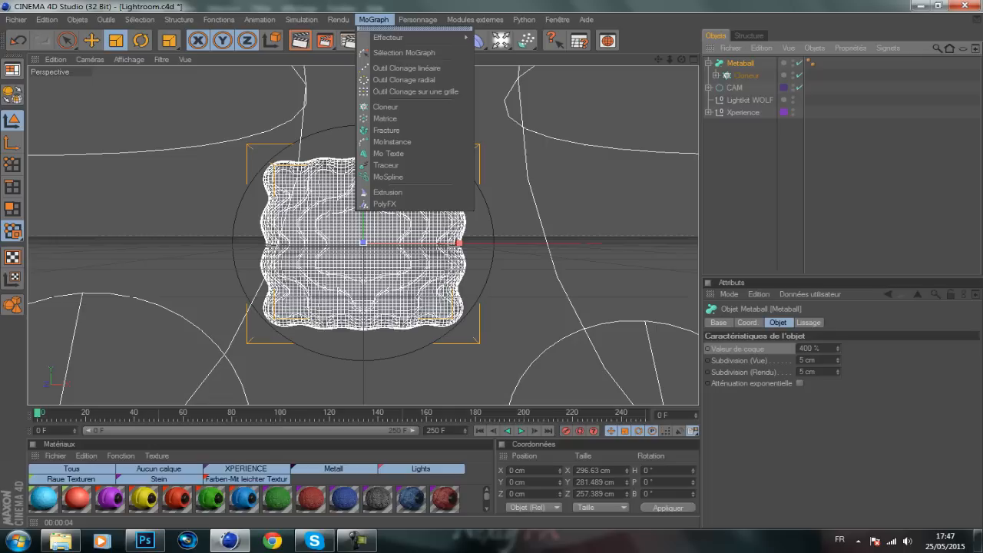
# - Add a Random effector (Effecteur Randomisation) to the cloner inside the Metaball
pyautogui.click(746, 75)
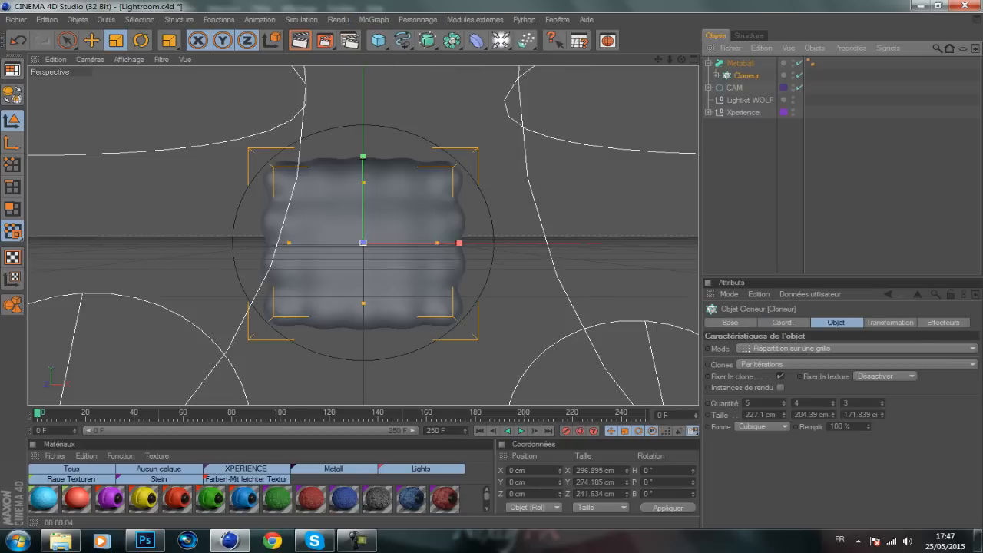
pyautogui.click(944, 322)
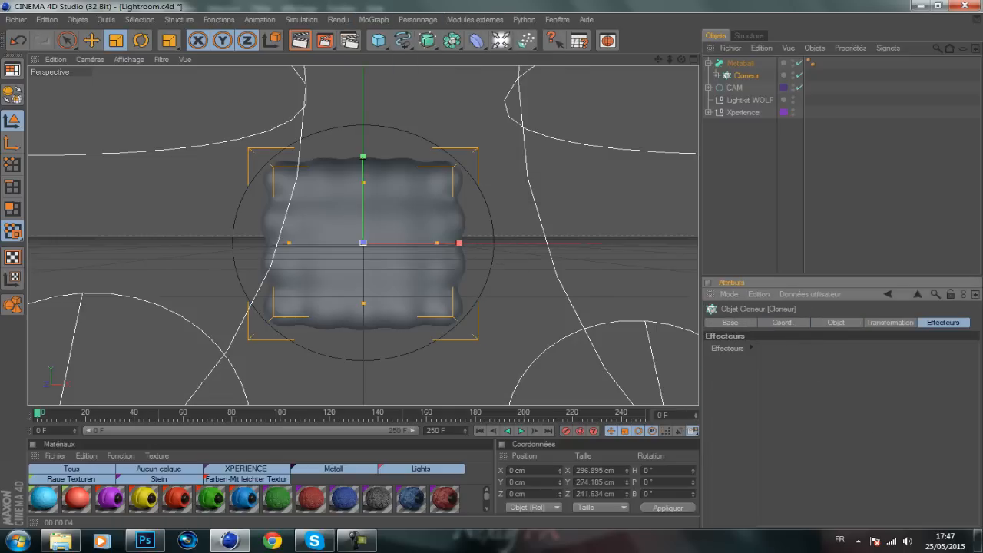
pyautogui.click(374, 19)
pyautogui.moveTo(400, 37)
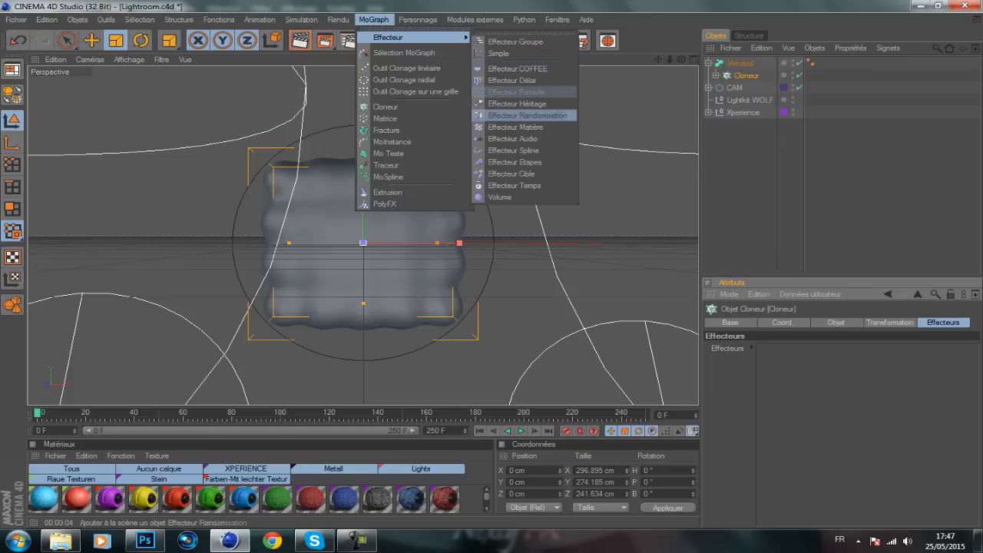
pyautogui.click(527, 115)
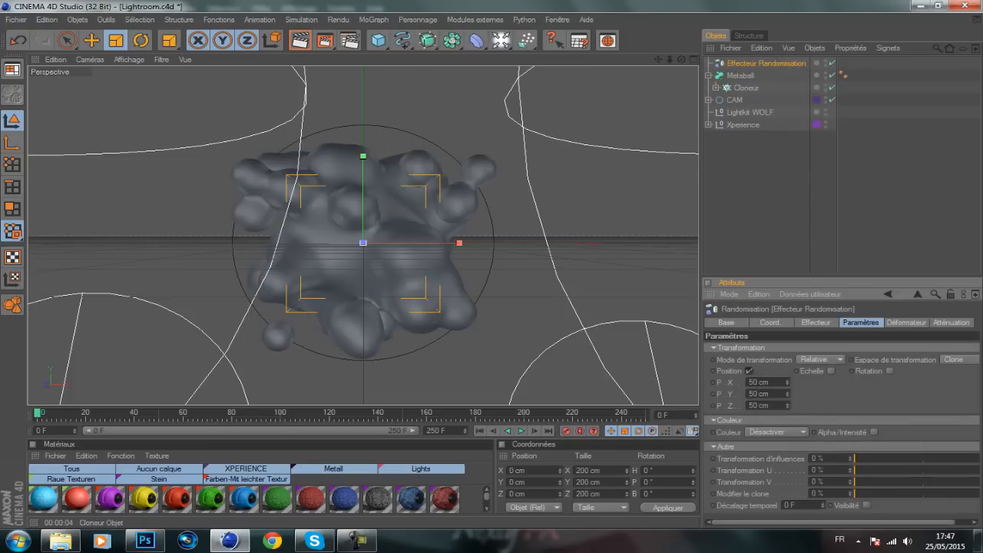
# - Scale the Random effector down to about 154 cm, set its position offsets to X 45.531, Y 39.531 and Z 43.531 cm, and deselect it
pyautogui.click(745, 88)
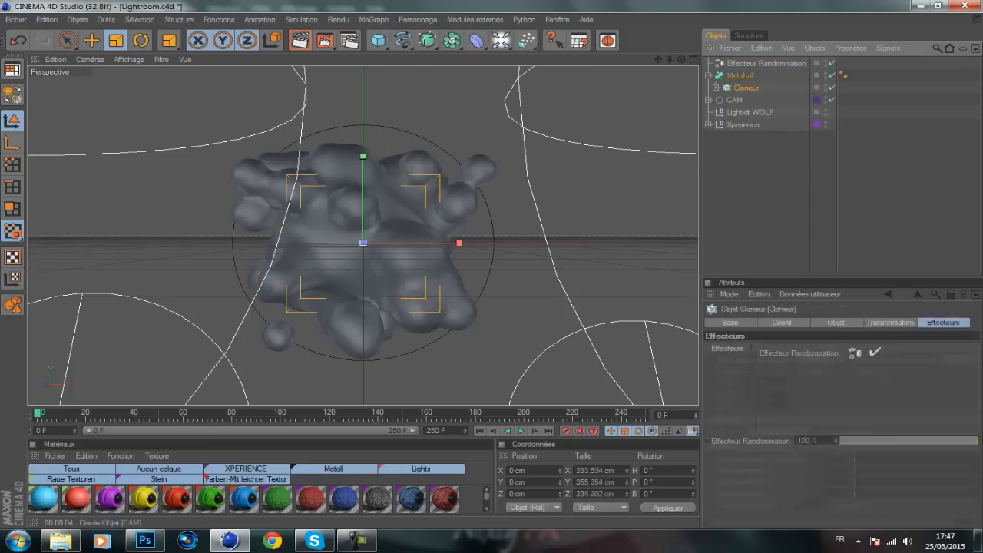
pyautogui.click(765, 63)
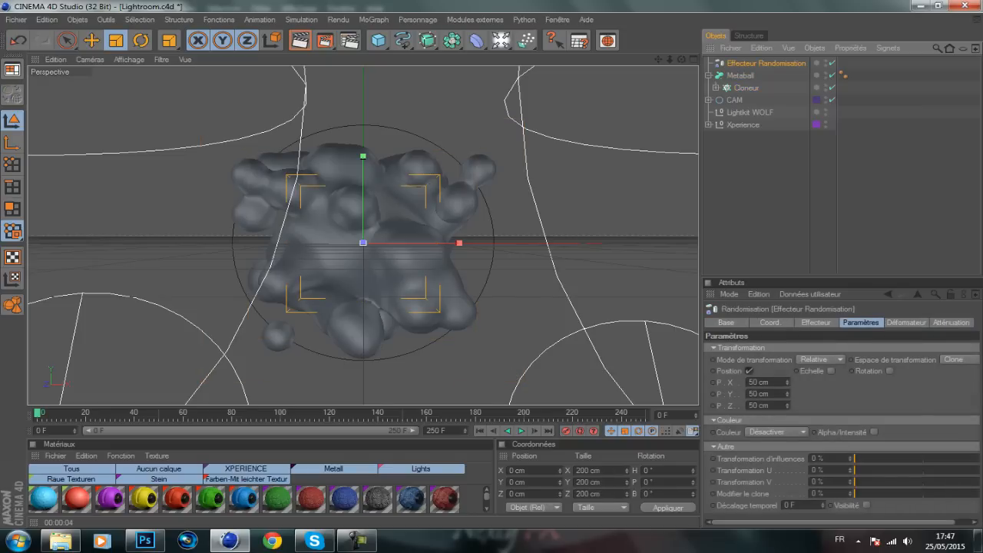
pyautogui.moveTo(870, 89); pyautogui.dragTo(757, 62)
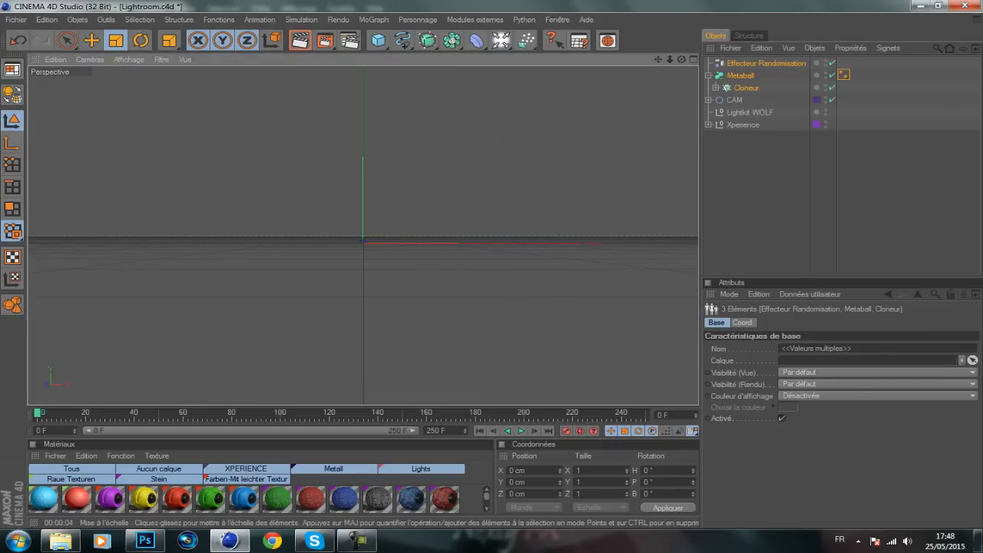
pyautogui.click(765, 169)
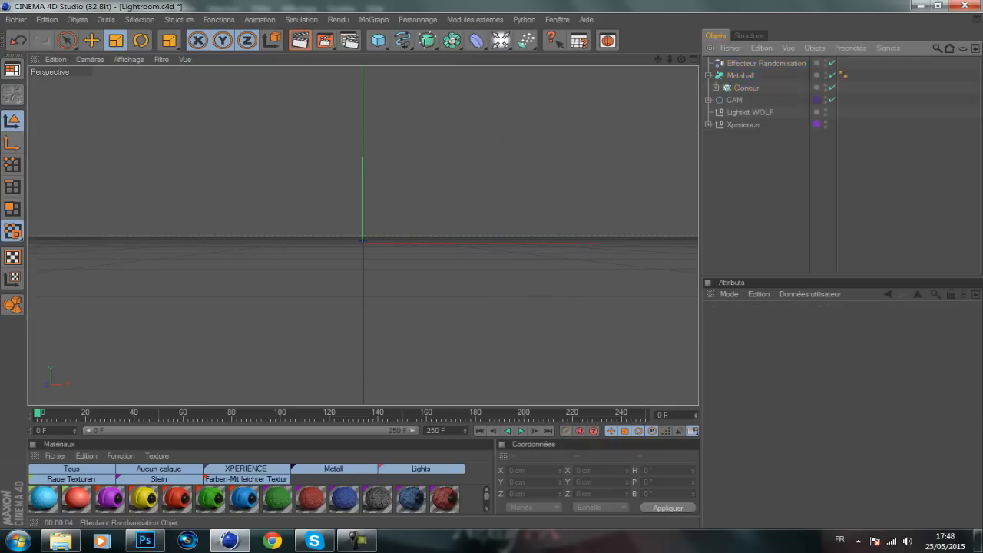
pyautogui.click(765, 63)
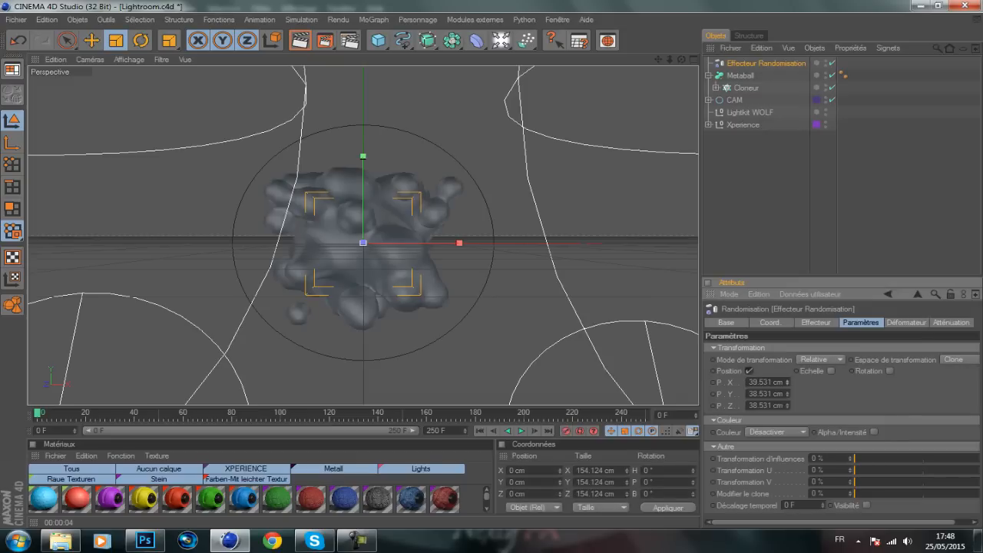
pyautogui.click(788, 380)
pyautogui.moveTo(787, 382); pyautogui.dragTo(788, 378)
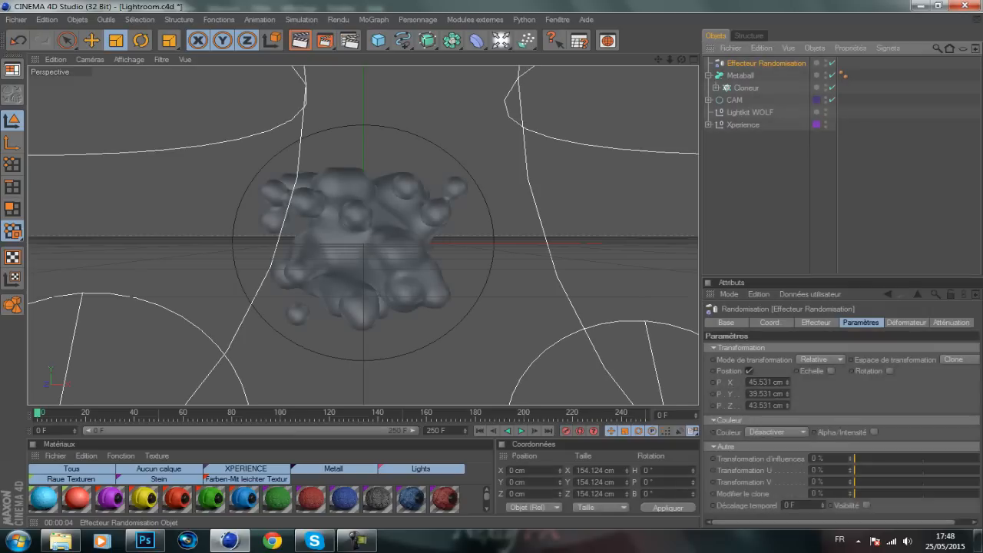
pyautogui.hotkey('ctrl', 'shift', 'a')
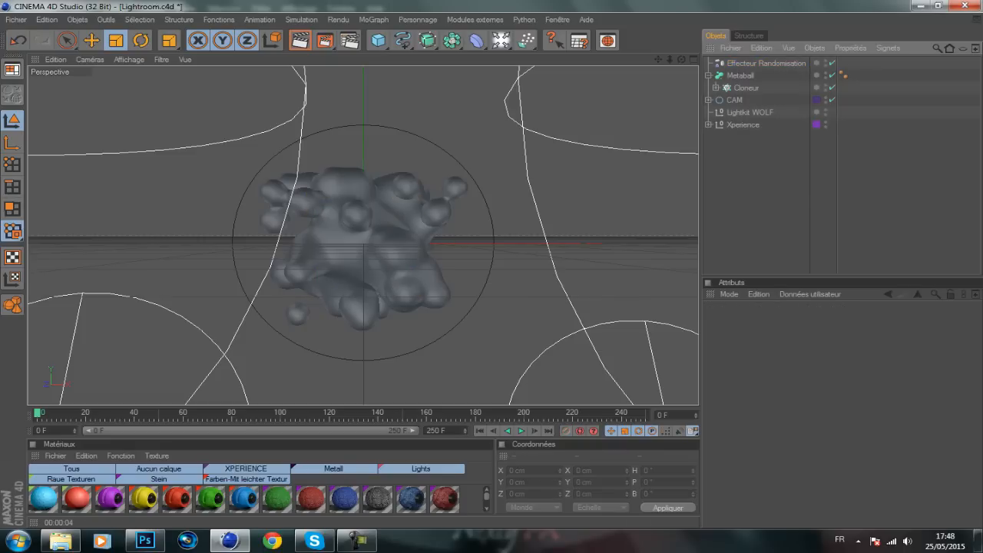
# - Merge the Illustrator file Sans titre-1.ai into the scene at scale factor 1 in centimetres, with splines connected
pyautogui.click(730, 48)
pyautogui.press('Escape')
pyautogui.click(730, 48)
pyautogui.press('Escape')
pyautogui.click(730, 48)
pyautogui.click(768, 66)
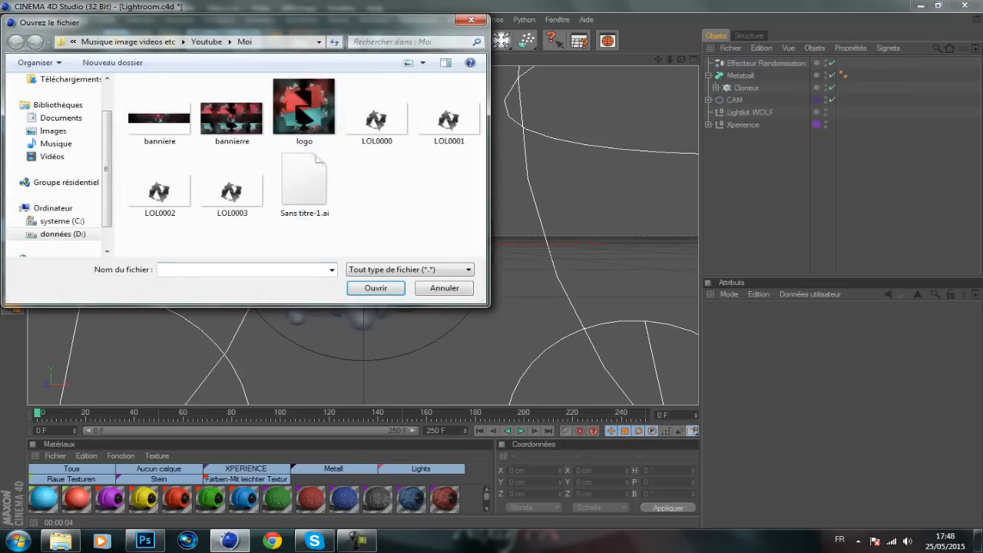
pyautogui.click(304, 184)
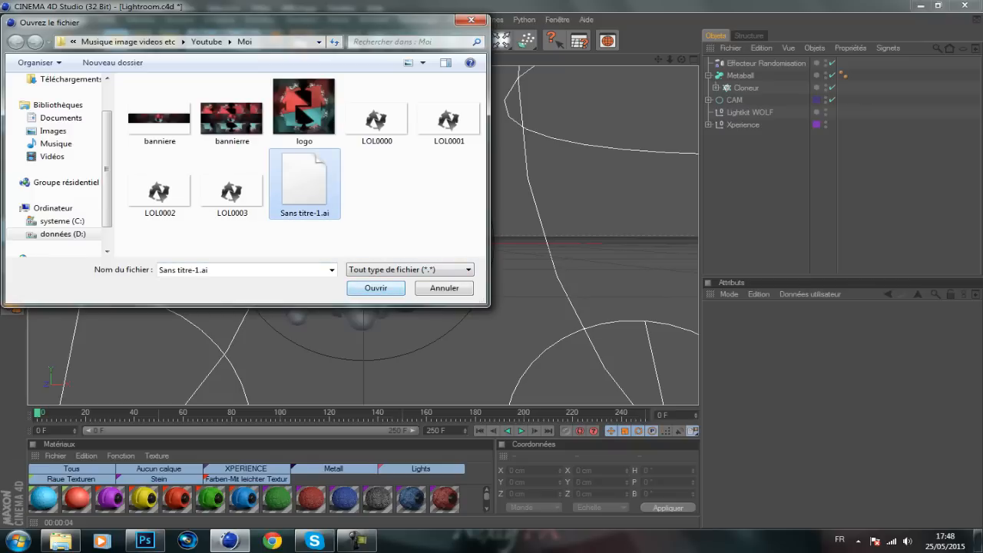
pyautogui.press('Return')
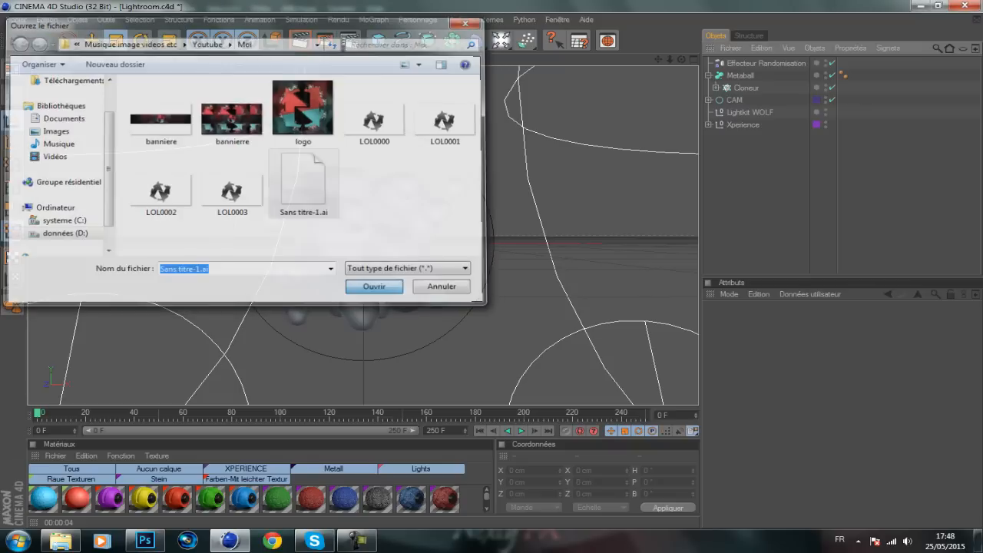
pyautogui.press('Return')
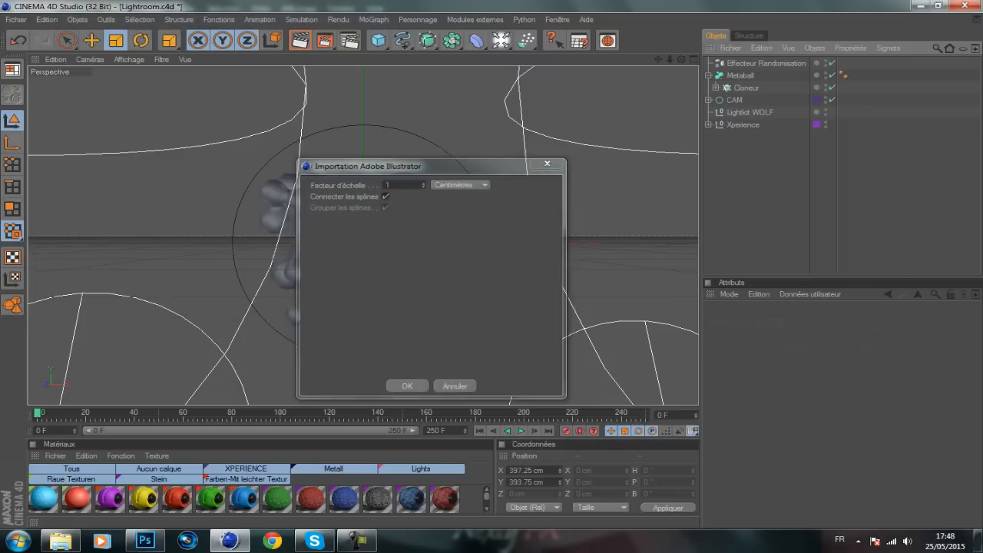
# - Expand the imported Sans titre-1 group and examine its individual Tracé splines
pyautogui.click(708, 63)
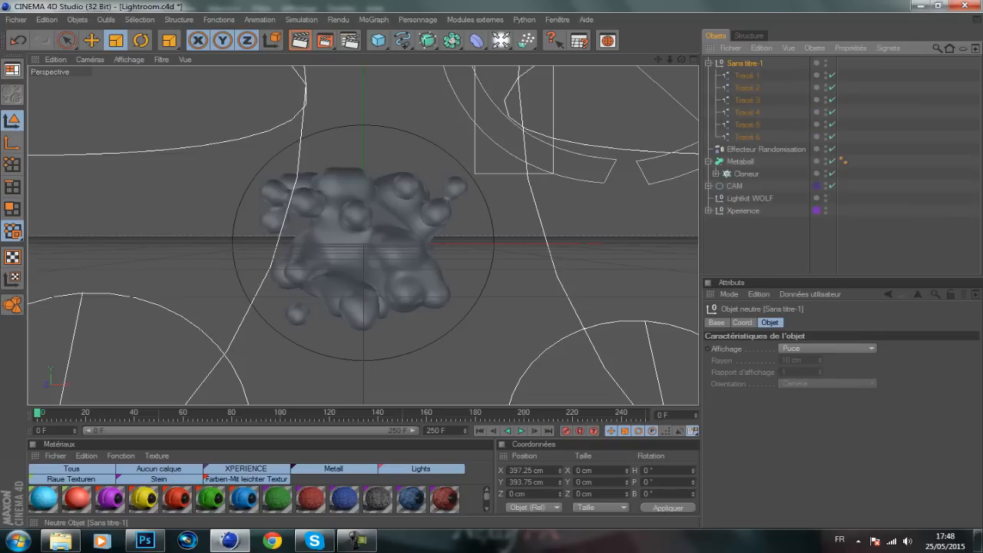
pyautogui.press('Down')
pyautogui.press('Down')
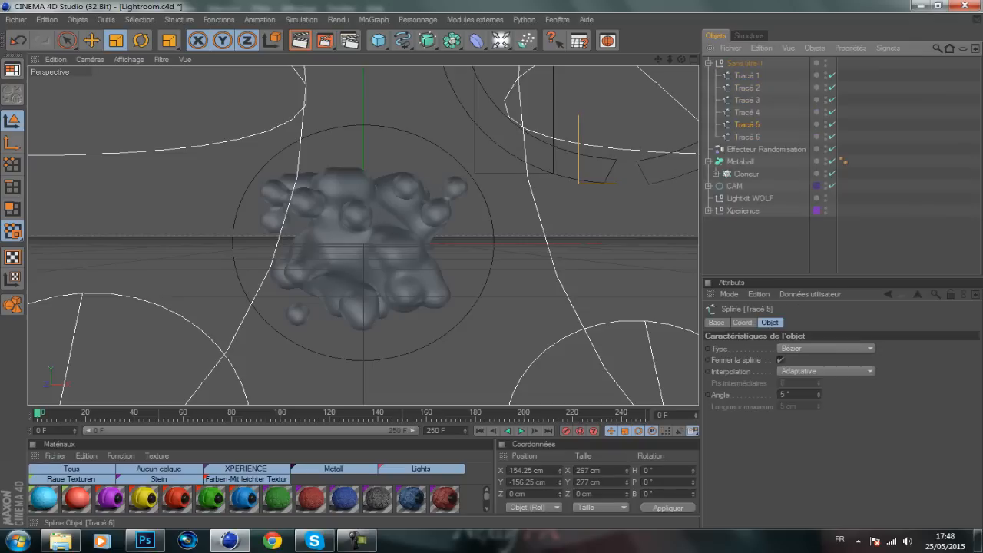
pyautogui.press('Down')
pyautogui.press('Up')
pyautogui.press('Up')
pyautogui.press('Up')
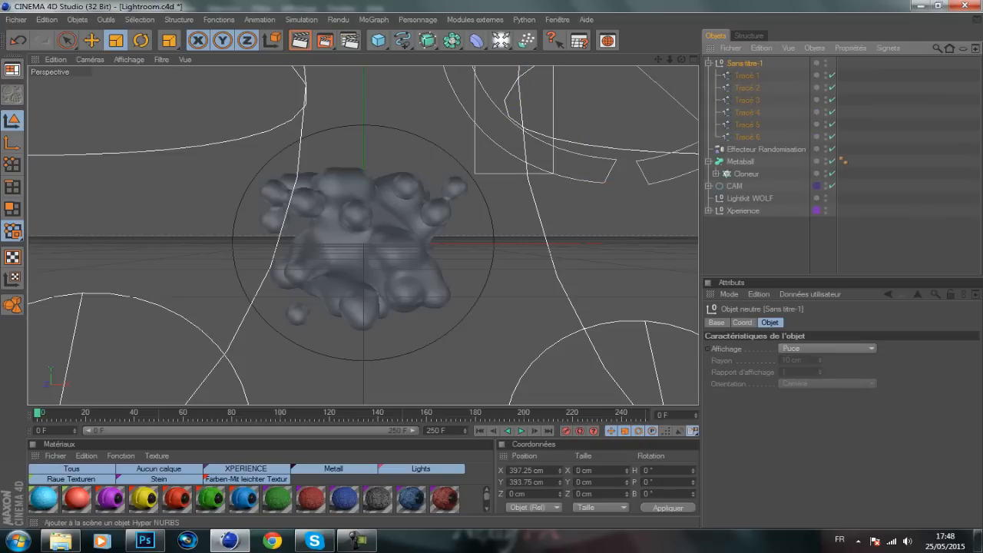
# - Add six Extrusion NURBS objects and nest Tracé 1, Tracé 2 and Tracé 3 in Extrusion NURBS, NURBS.1 and NURBS.2 respectively
pyautogui.moveTo(427, 40); pyautogui.dragTo(619, 52)
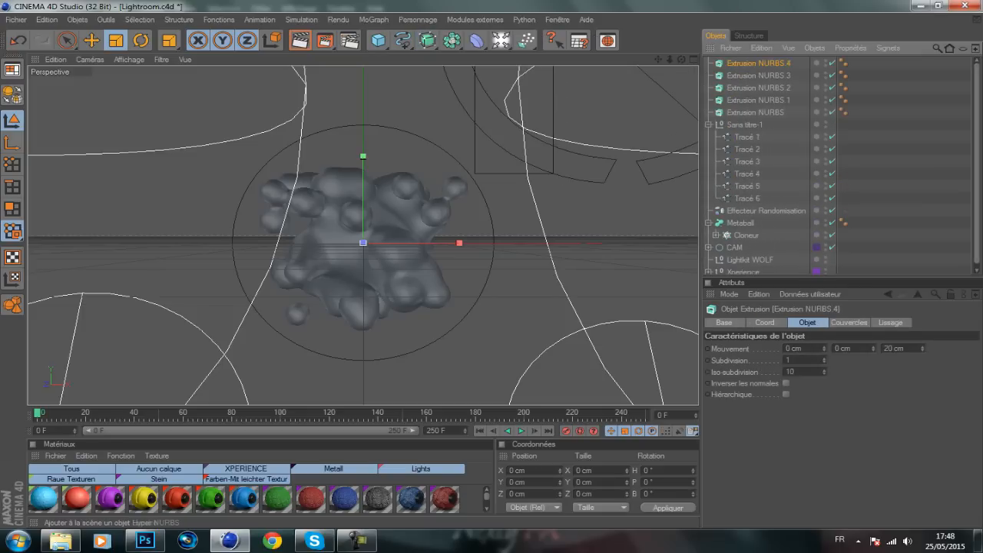
pyautogui.moveTo(427, 40); pyautogui.dragTo(620, 52)
pyautogui.click(746, 149)
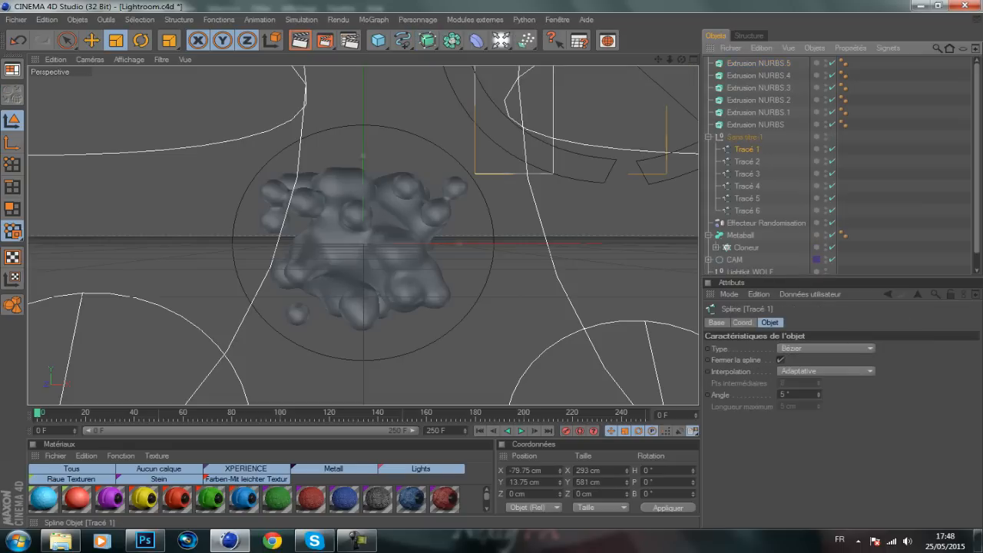
pyautogui.moveTo(746, 149); pyautogui.dragTo(755, 124)
pyautogui.moveTo(746, 162); pyautogui.dragTo(759, 112)
pyautogui.click(747, 173)
pyautogui.moveTo(746, 174); pyautogui.dragTo(758, 100)
# - Nest Tracé 4, Tracé 5 and Tracé 6 in Extrusion NURBS.3, NURBS.4 and NURBS.5 respectively
pyautogui.click(747, 186)
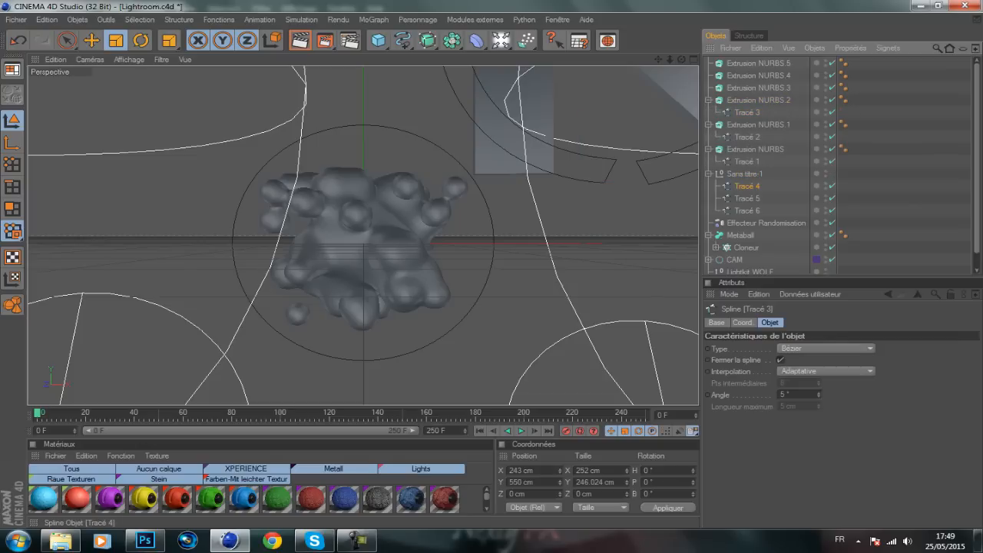
pyautogui.moveTo(747, 186); pyautogui.dragTo(758, 87)
pyautogui.click(746, 198)
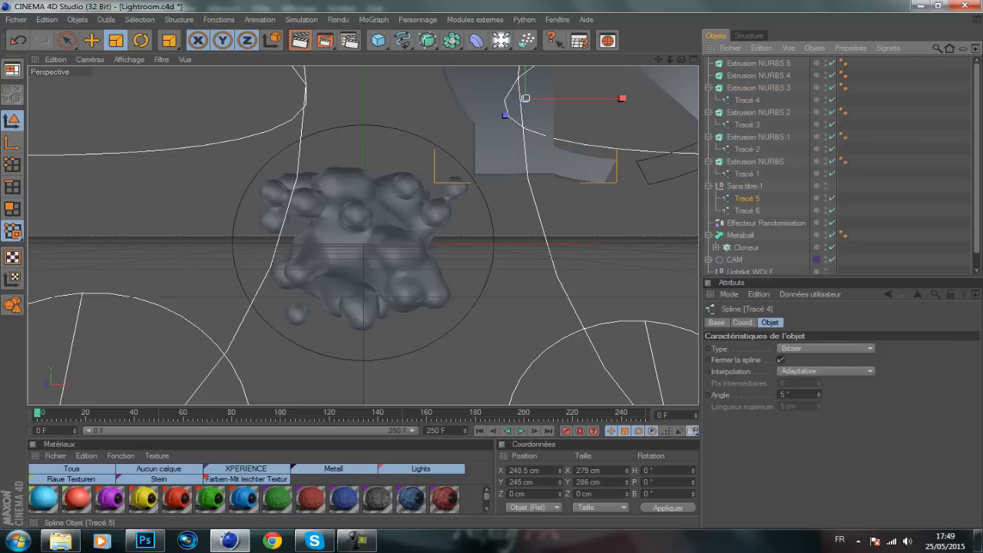
pyautogui.moveTo(747, 198); pyautogui.dragTo(758, 75)
pyautogui.click(747, 210)
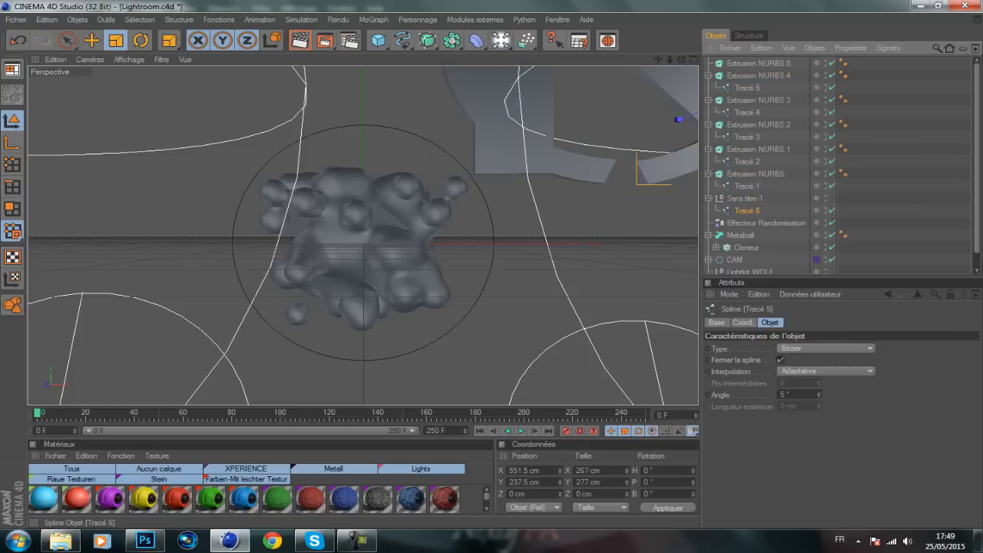
pyautogui.moveTo(747, 210); pyautogui.dragTo(758, 63)
# - Delete the emptied Sans titre-1 null and collapse the Extrusion NURBS hierarchies
pyautogui.click(744, 210)
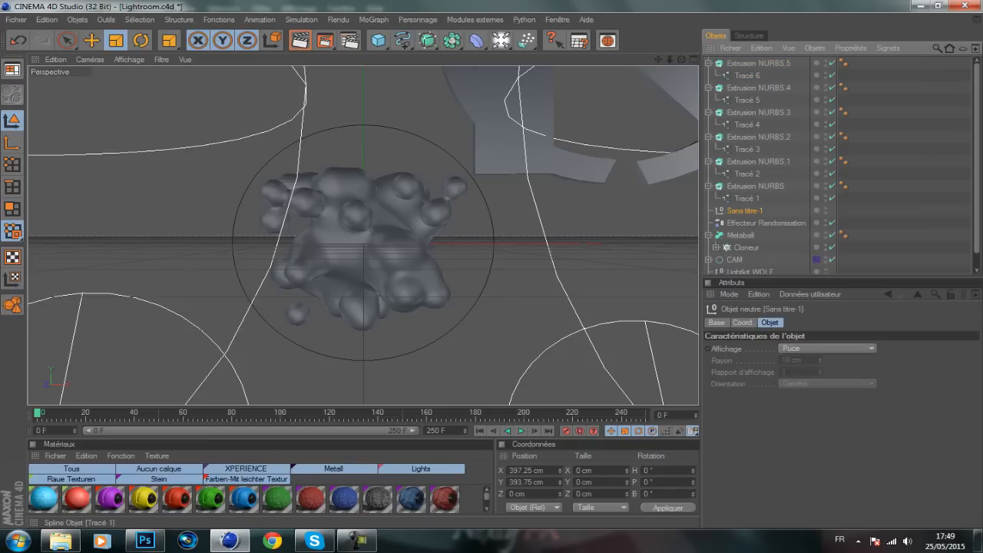
pyautogui.press('Delete')
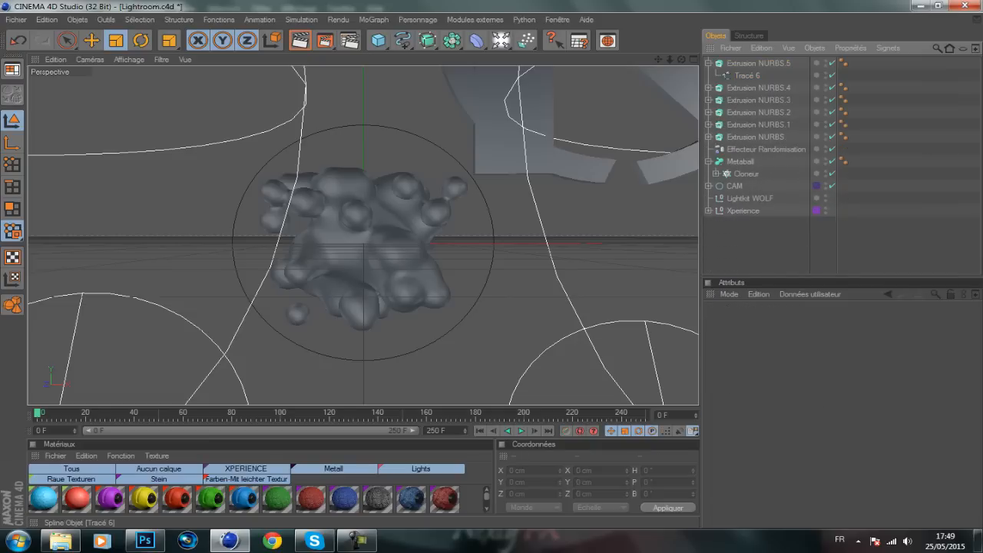
pyautogui.click(708, 63)
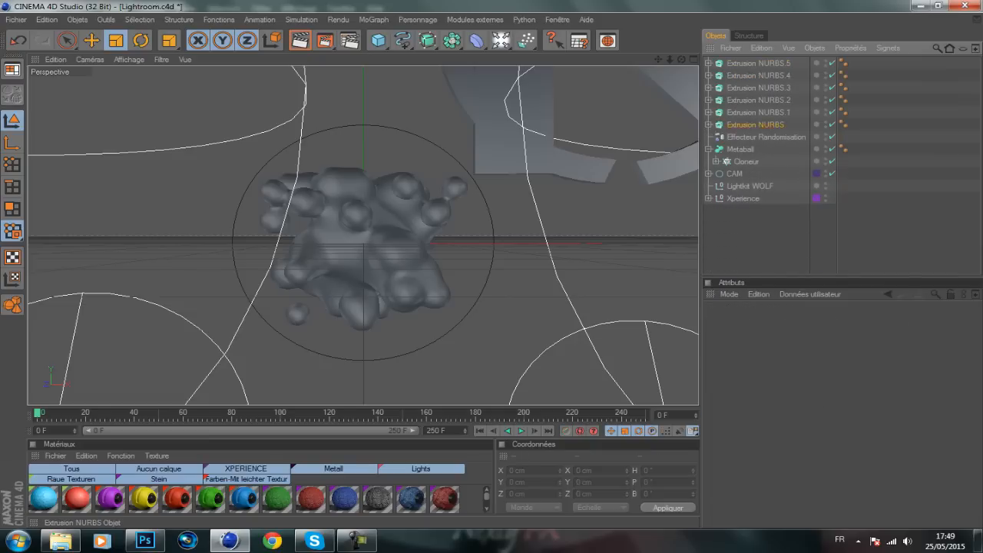
# - Set the Z extrusion movement of all six Extrusion NURBS objects to 65 cm, then select only Extrusion NURBS.3
pyautogui.click(755, 125)
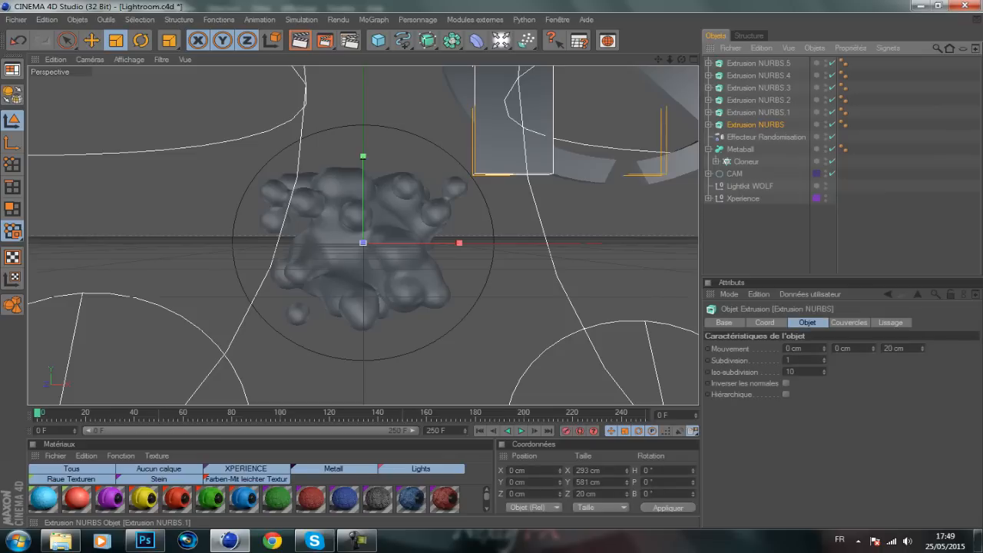
pyautogui.keyDown('ctrl'); pyautogui.click(758, 113); pyautogui.keyUp('ctrl')
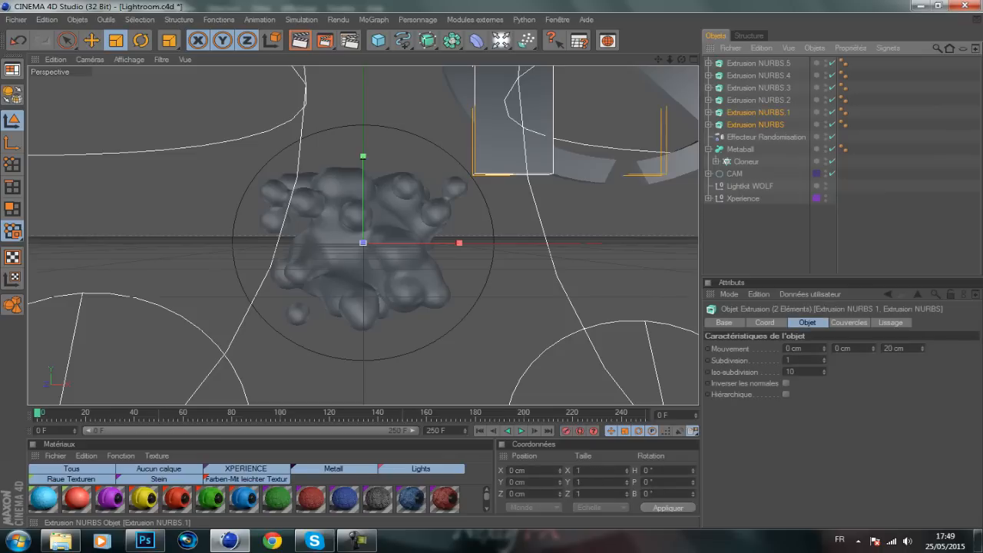
pyautogui.keyDown('ctrl'); pyautogui.click(759, 99); pyautogui.keyUp('ctrl')
pyautogui.keyDown('ctrl'); pyautogui.click(758, 76); pyautogui.keyUp('ctrl')
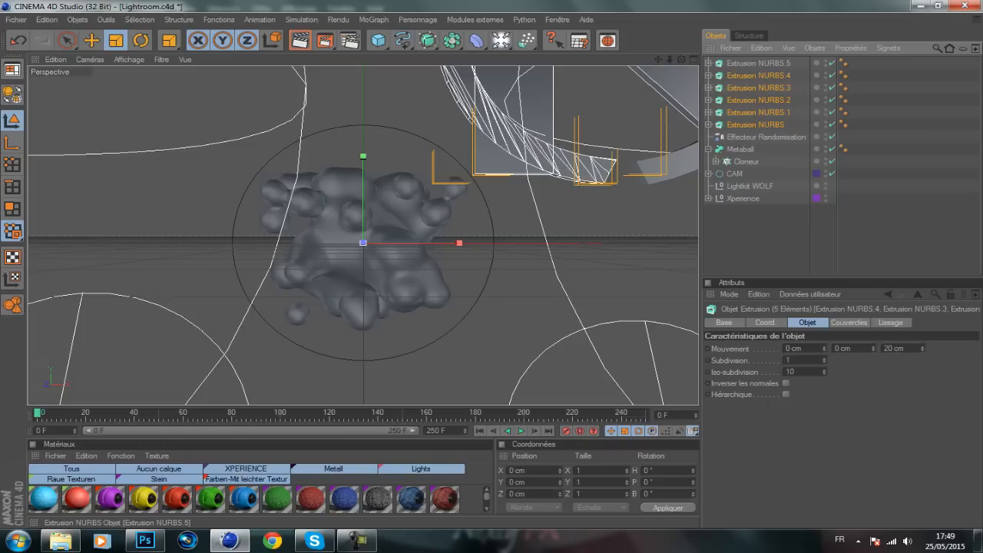
pyautogui.doubleClick(892, 349)
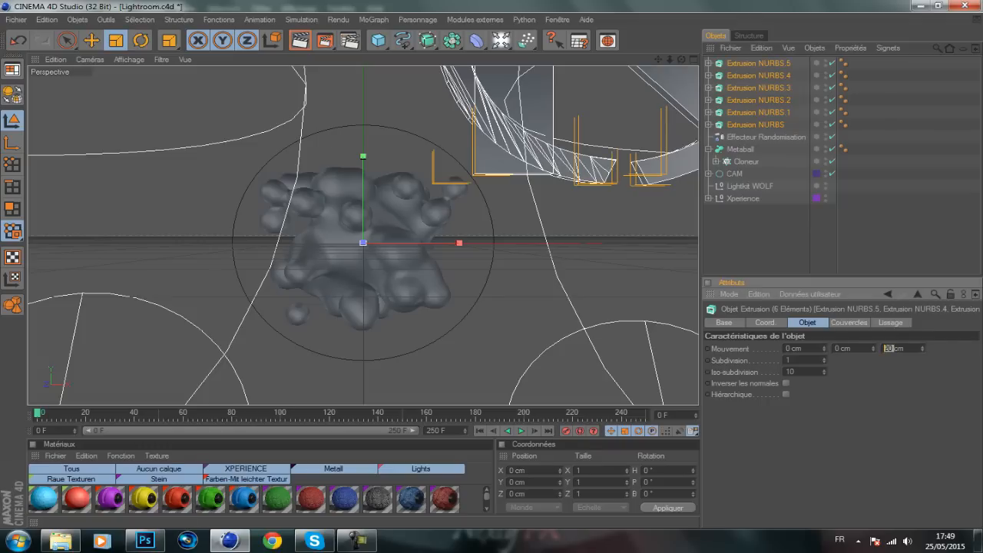
pyautogui.write('8')
pyautogui.write('5')
pyautogui.press('Return')
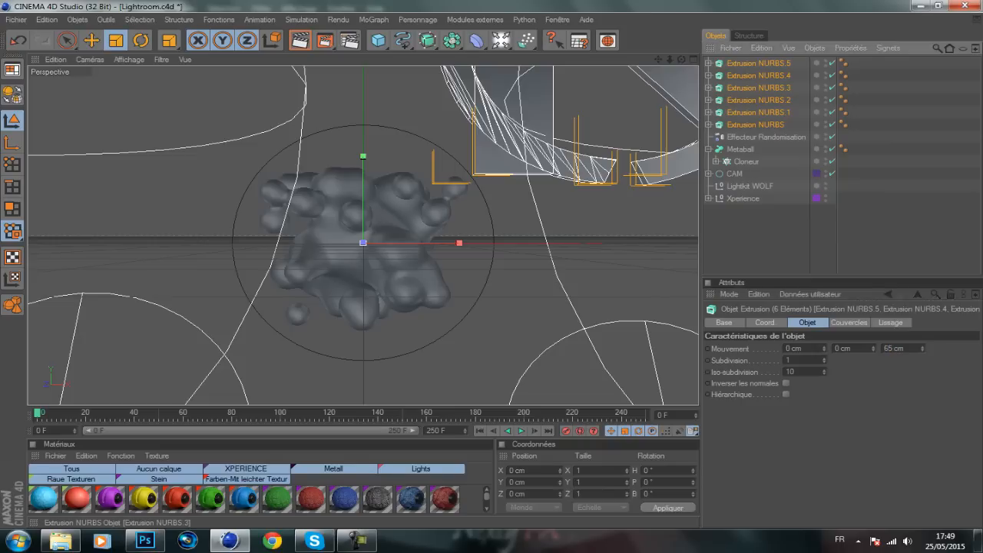
pyautogui.click(759, 87)
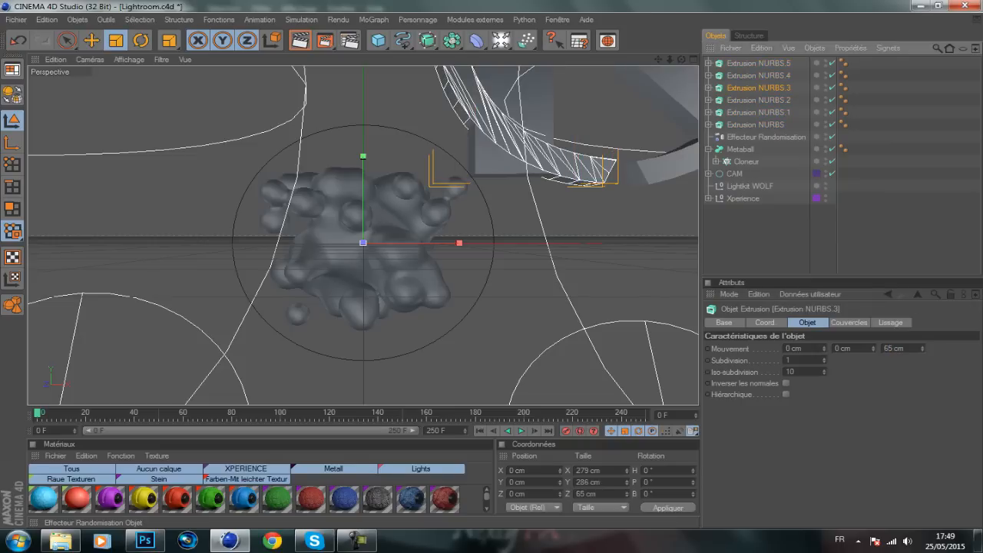
# - Move the six Extrusion NURBS objects together to about X -385 cm, Y -271 cm and scale the logo down to less than the metaball's width
pyautogui.moveTo(862, 124); pyautogui.dragTo(789, 60)
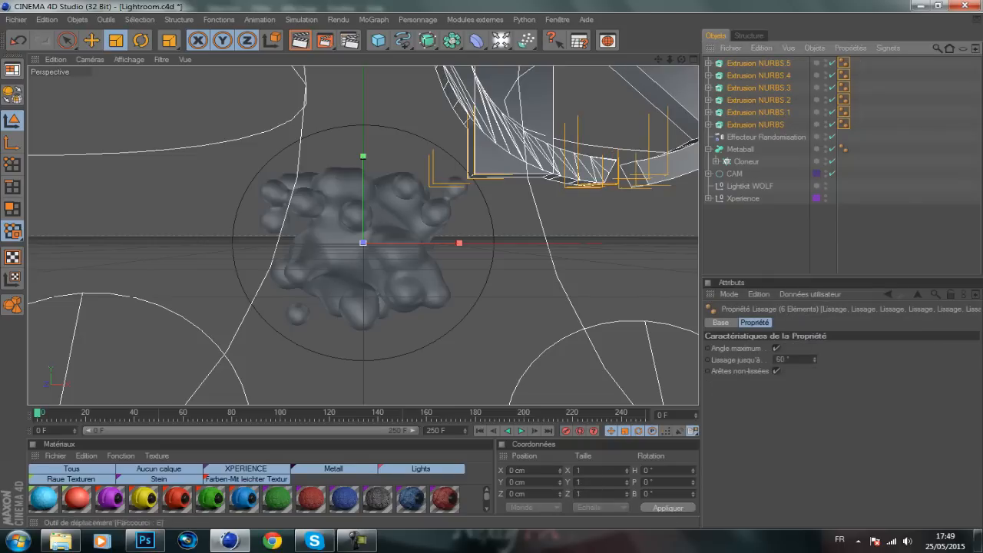
pyautogui.press('t')
pyautogui.moveTo(363, 242); pyautogui.dragTo(112, 401)
pyautogui.press('t')
pyautogui.moveTo(538, 243); pyautogui.dragTo(308, 242)
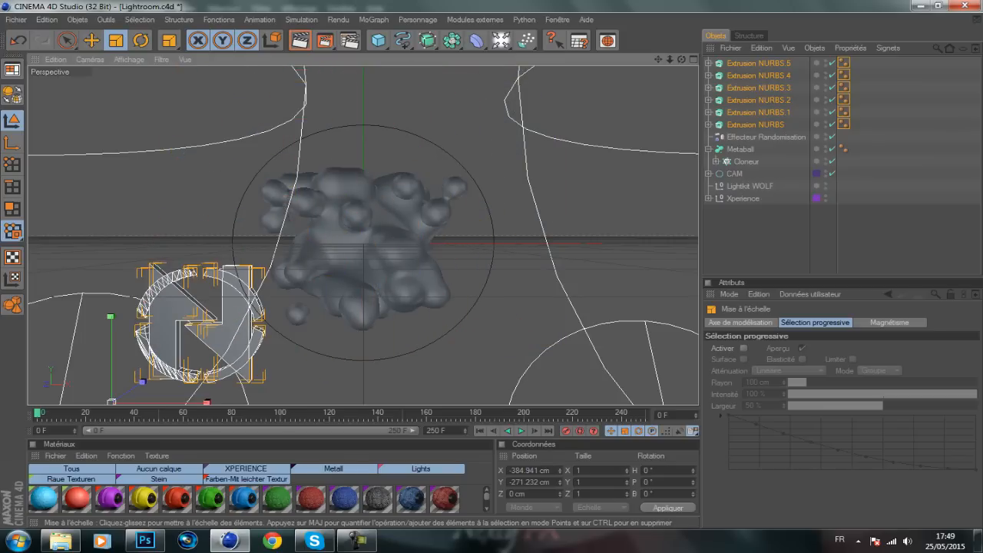
# - Move the scaled logo to the metaball's front side, at about X -139 cm, Y -126 cm, Z -110 cm
pyautogui.press('e')
pyautogui.moveTo(177, 330); pyautogui.dragTo(337, 246)
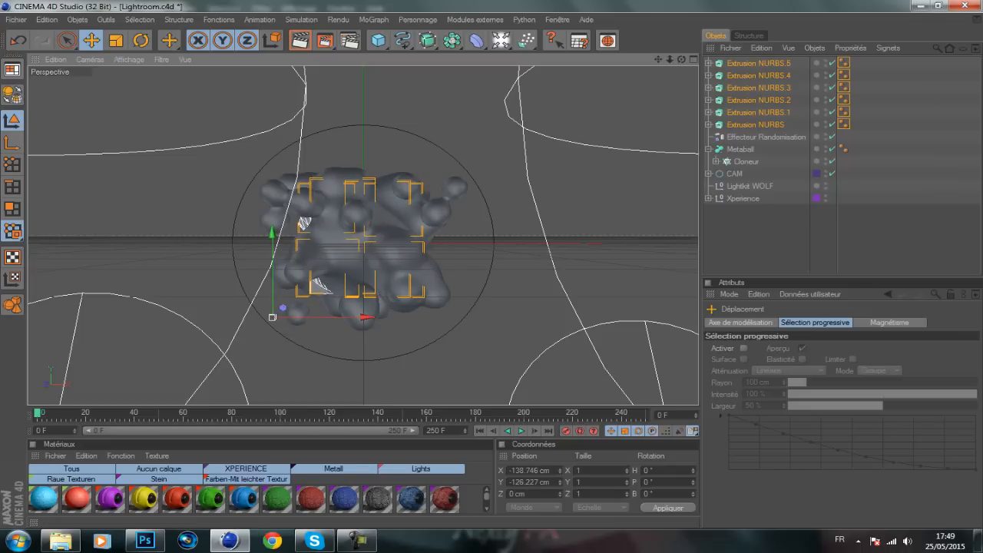
pyautogui.press('F5')
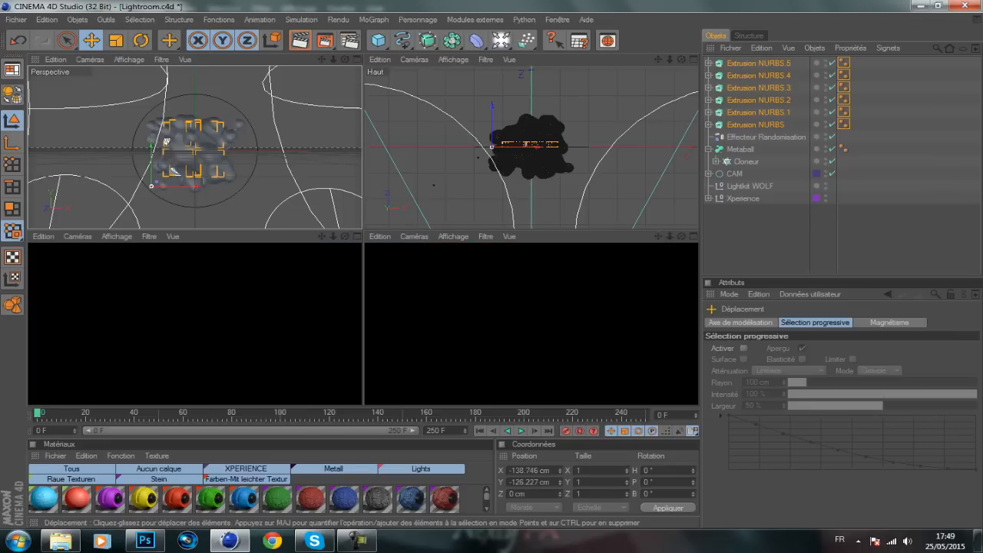
pyautogui.moveTo(491, 109); pyautogui.dragTo(492, 137)
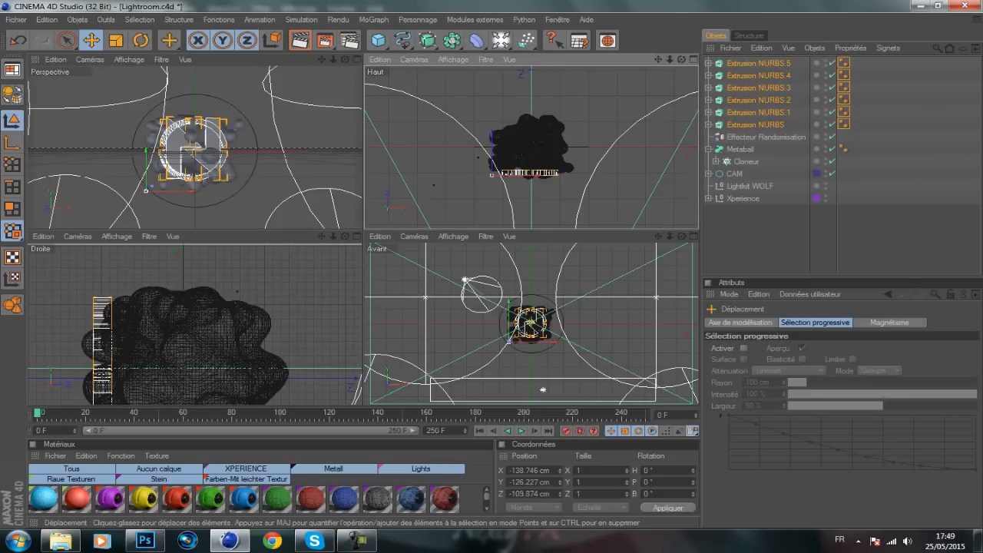
# - Rotate the six logo extrusions to about 3.4° heading and -9.7° pitch
pyautogui.press('r')
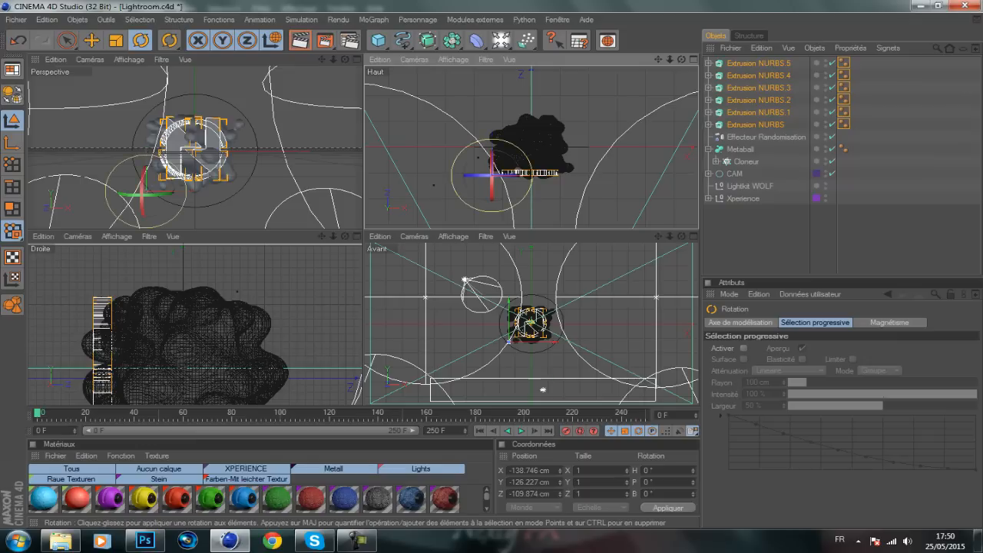
pyautogui.moveTo(492, 177); pyautogui.dragTo(491, 168)
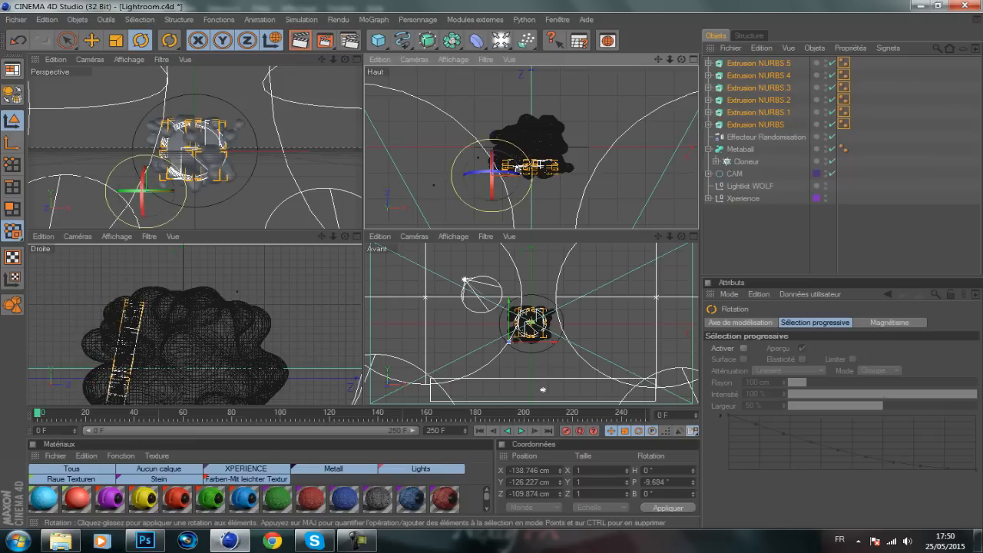
pyautogui.moveTo(519, 172); pyautogui.dragTo(519, 168)
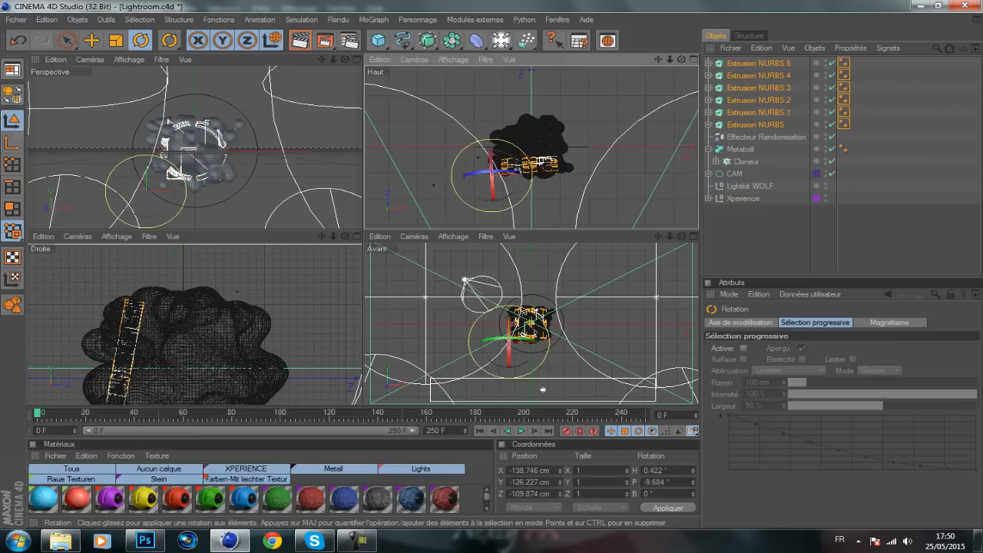
# - Reposition the tilted logo at about X -138 cm, Y -141 cm, Z -126 cm and deselect it
pyautogui.press('e')
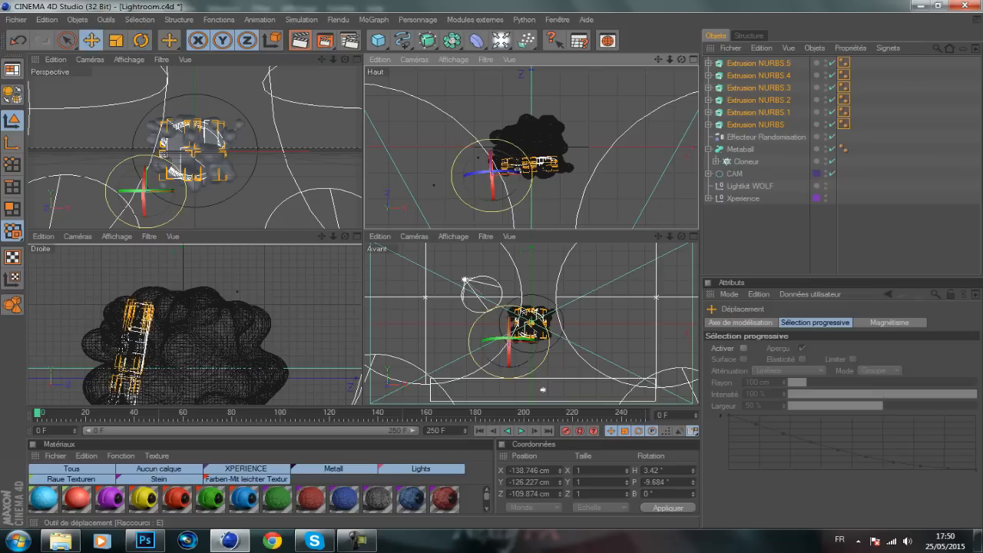
pyautogui.moveTo(146, 154); pyautogui.dragTo(146, 163)
pyautogui.moveTo(489, 150); pyautogui.dragTo(492, 179)
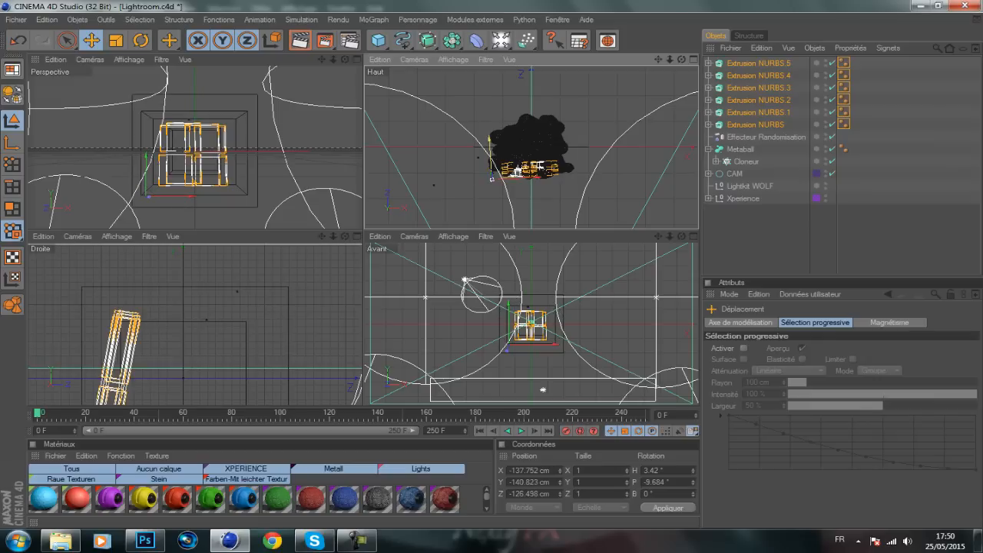
pyautogui.click(768, 222)
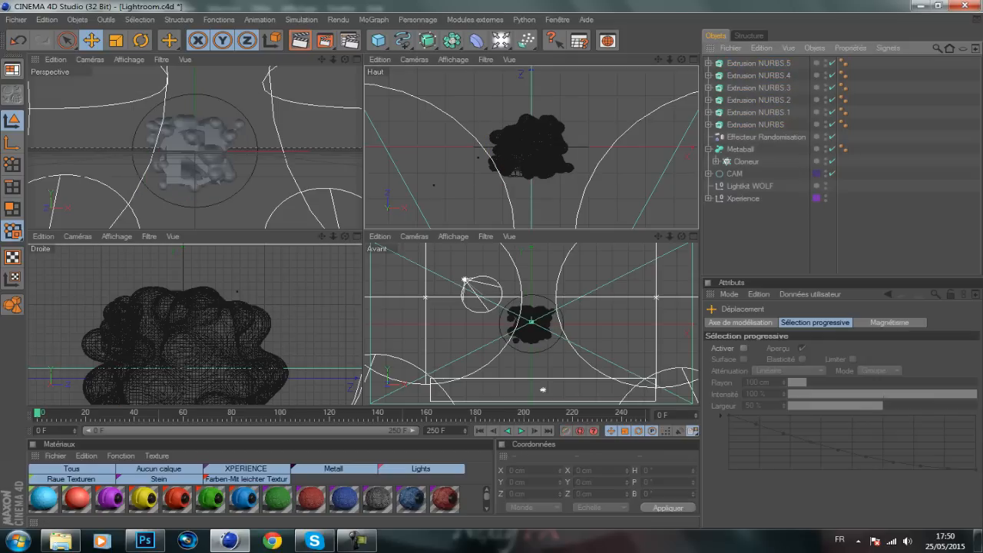
pyautogui.press('F1')
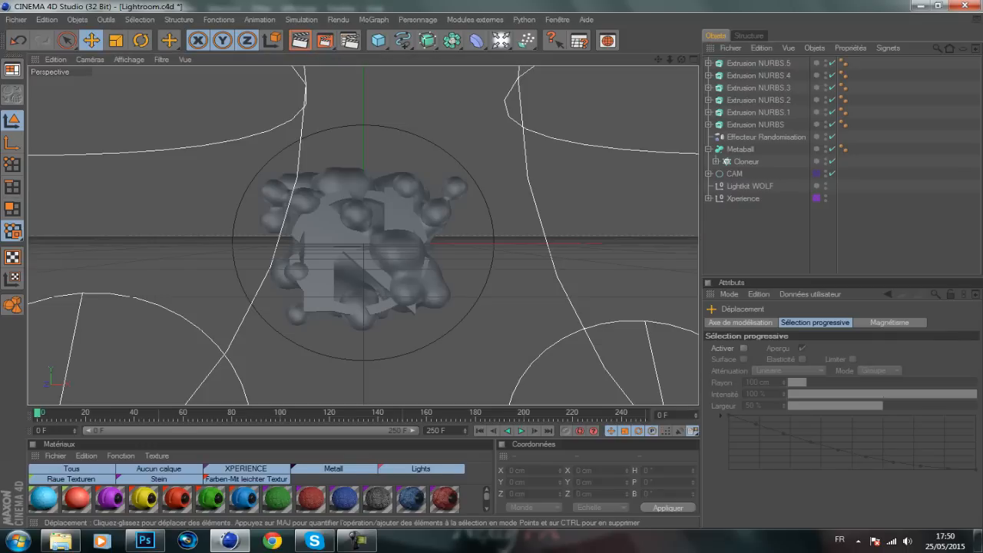
pyautogui.moveTo(864, 127); pyautogui.dragTo(745, 64)
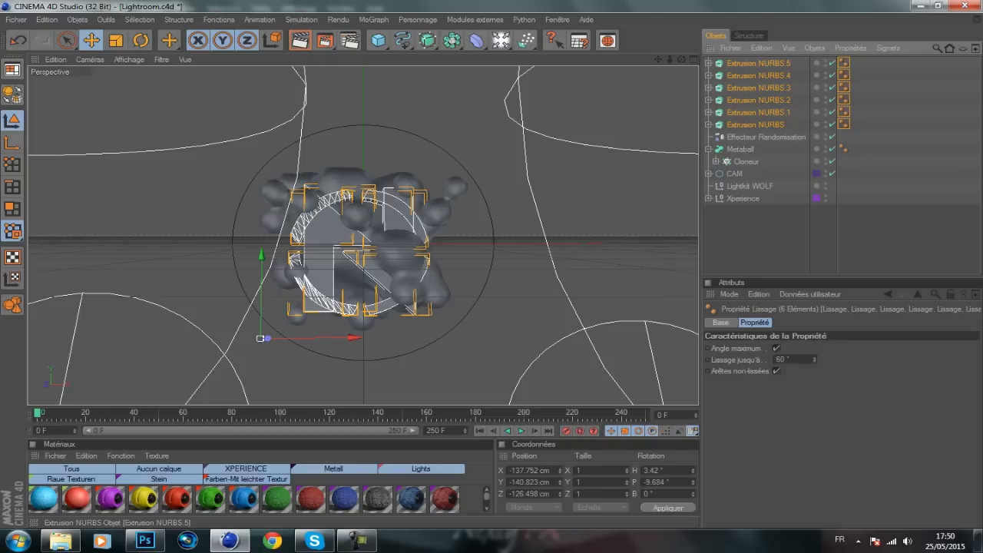
pyautogui.keyDown('ctrl'); pyautogui.moveTo(746, 64); pyautogui.dragTo(749, 63); pyautogui.keyUp('ctrl')
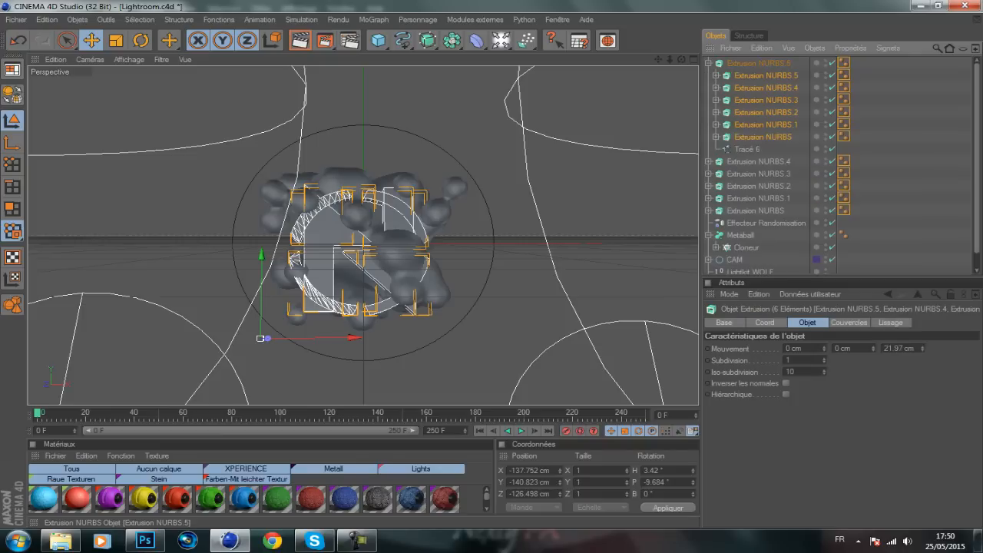
pyautogui.hotkey('ctrl', 'z')
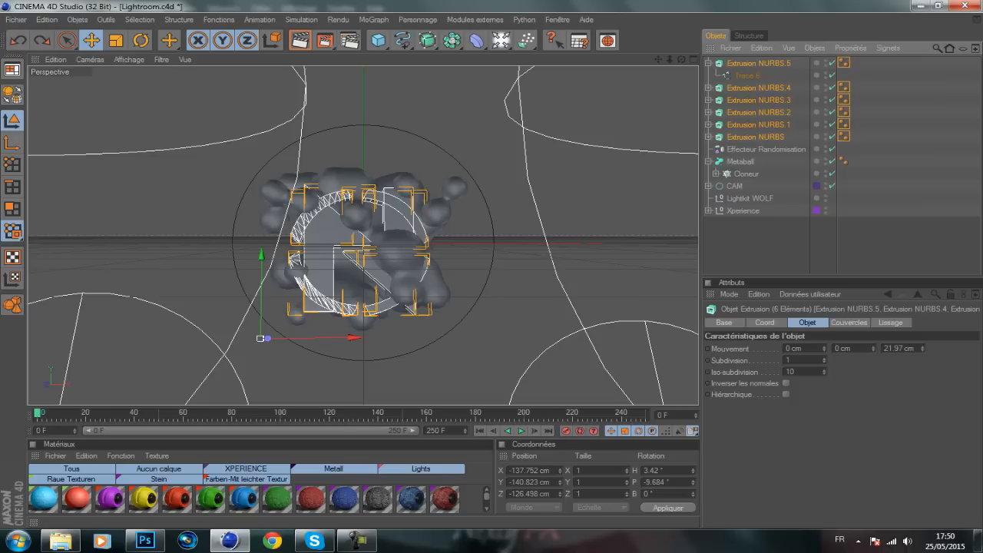
pyautogui.hotkey('ctrl', 'shift', 'a')
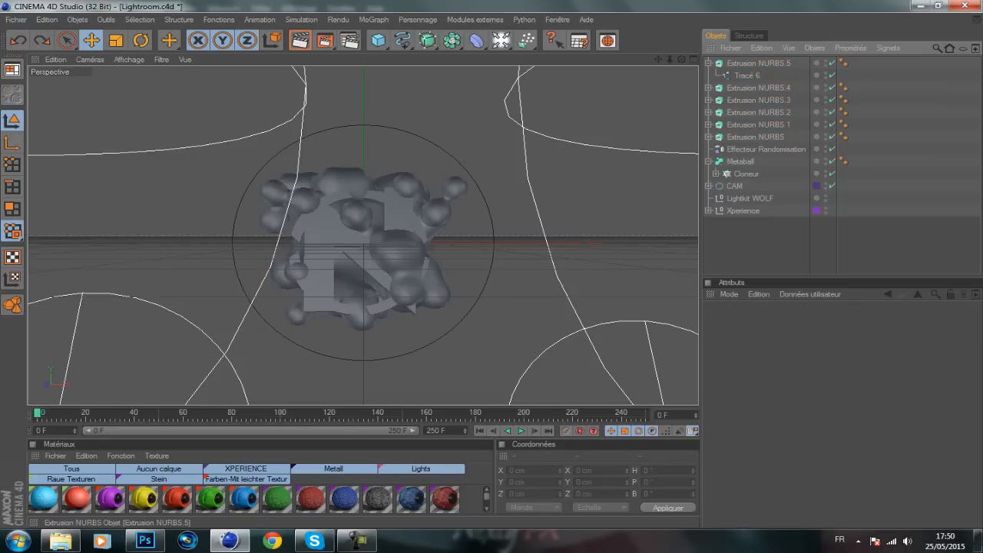
pyautogui.click(708, 63)
# - Duplicate the six Extrusion NURBS objects by copying and pasting them at the top of the object list
pyautogui.moveTo(862, 124); pyautogui.dragTo(761, 63)
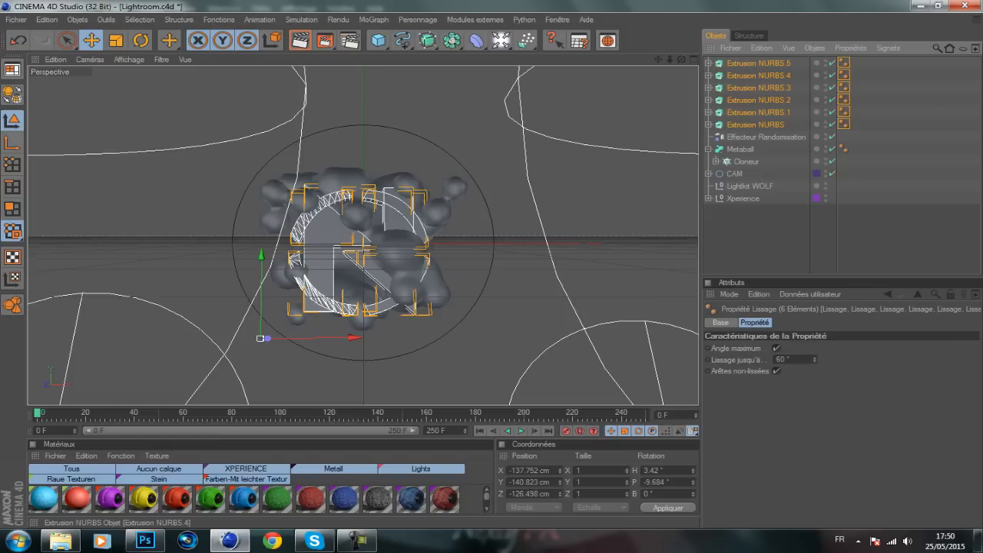
pyautogui.hotkey('ctrl', 'c')
pyautogui.hotkey('ctrl', 'v')
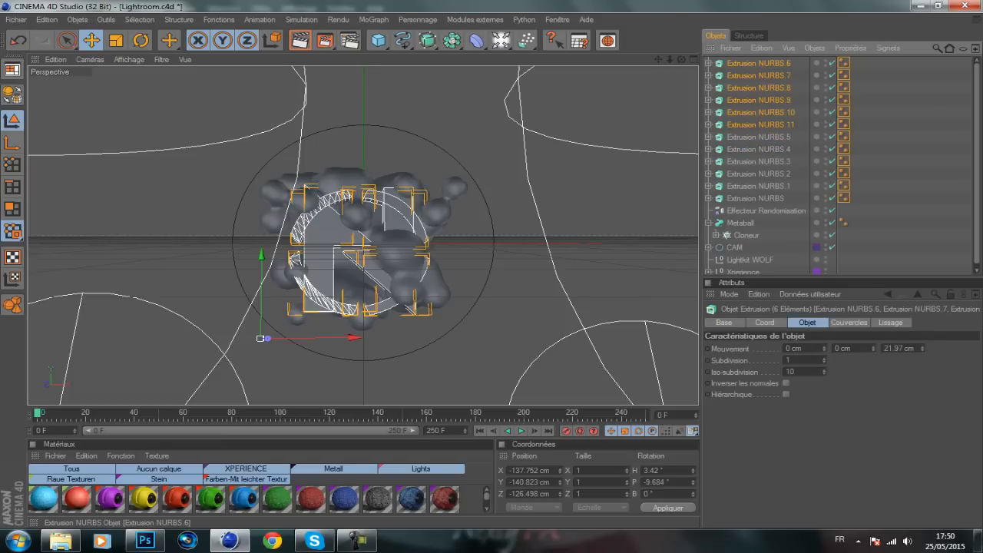
# - Set the duplicated extrusions' start and end caps to Couvercle et biseau with a 1.69 cm radius each
pyautogui.click(849, 323)
pyautogui.click(834, 348)
pyautogui.click(834, 396)
pyautogui.click(835, 383)
pyautogui.click(834, 430)
pyautogui.click(828, 409)
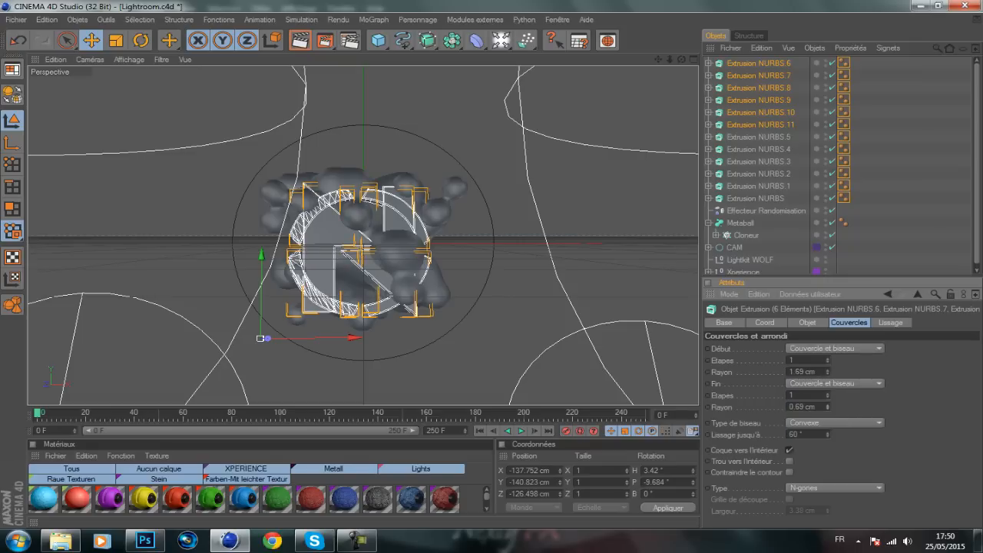
pyautogui.click(828, 374)
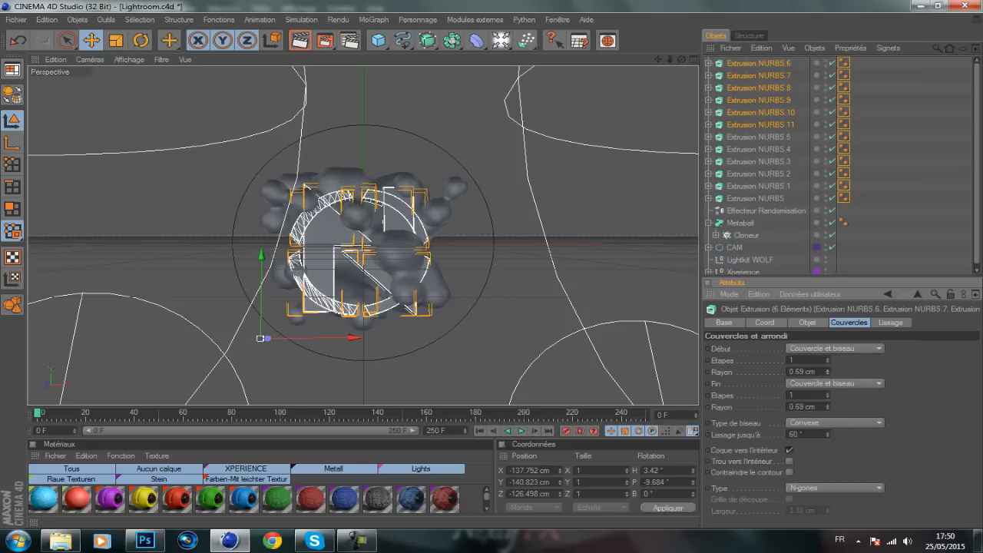
pyautogui.click(828, 369)
pyautogui.click(828, 404)
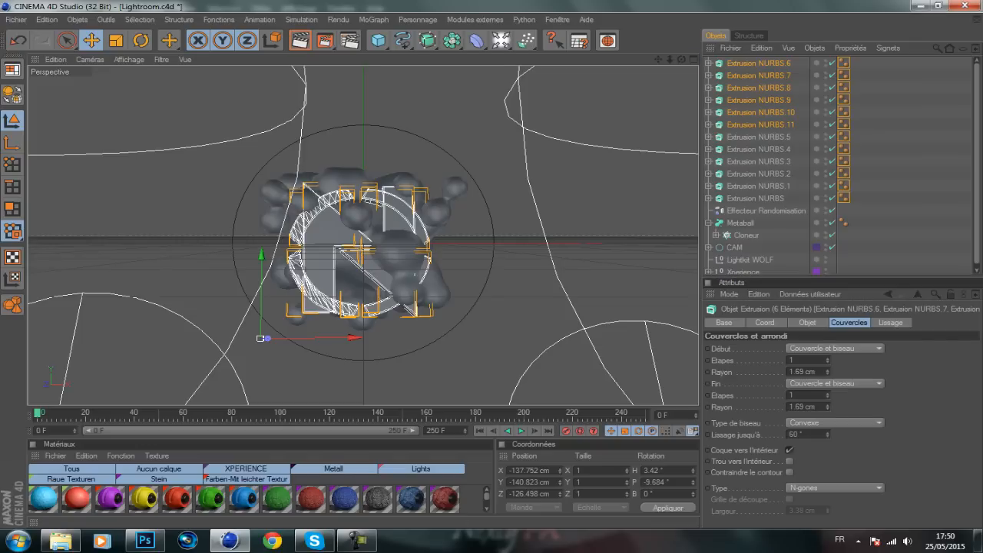
# - Shift the duplicated extrusions slightly back behind the original logo, to about Z -120 cm
pyautogui.press('F5')
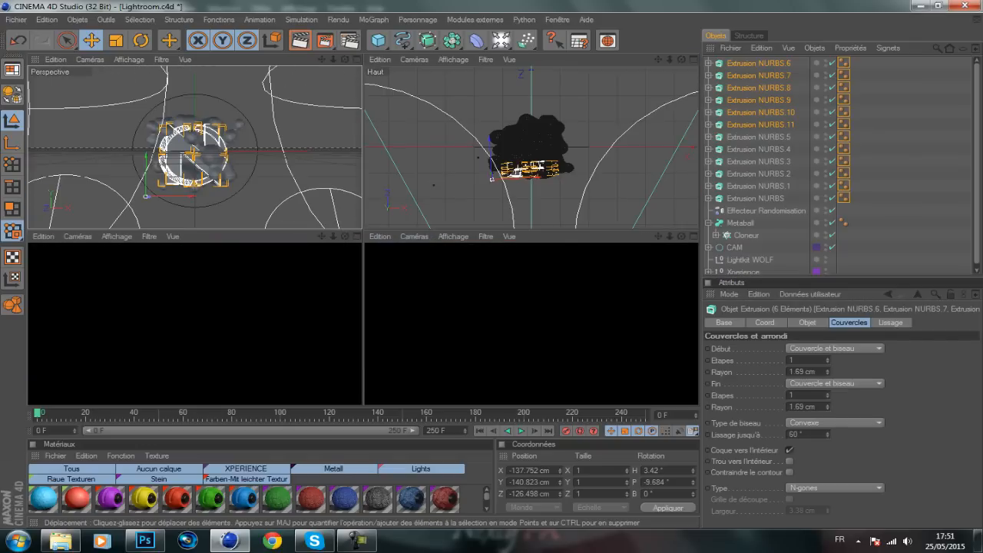
pyautogui.moveTo(490, 141); pyautogui.dragTo(490, 138)
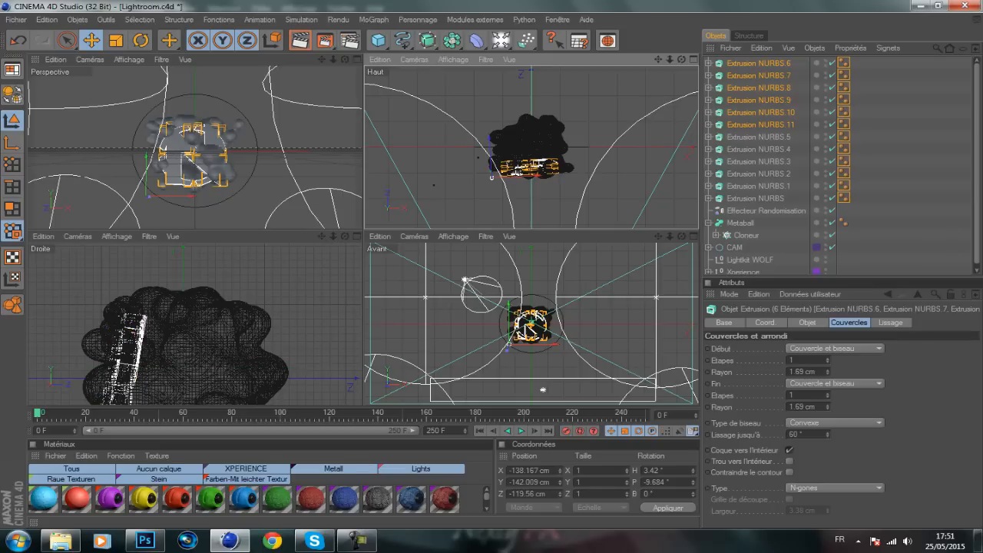
pyautogui.press('F1')
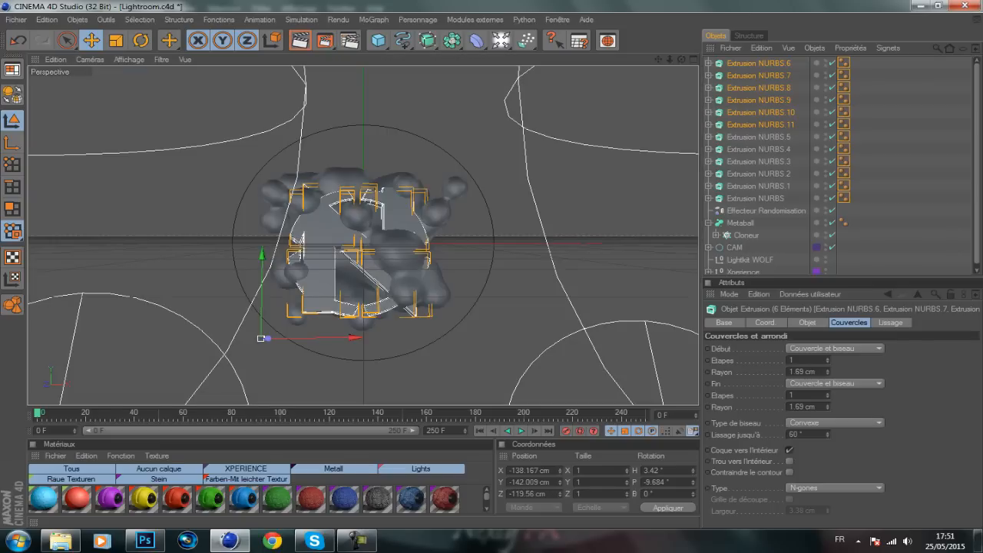
# - Apply the glossy red material to Extrusion NURBS.11 and copy its texture tag to Extrusion NURBS.10 and NURBS.9
pyautogui.scroll(-5, 246, 498)
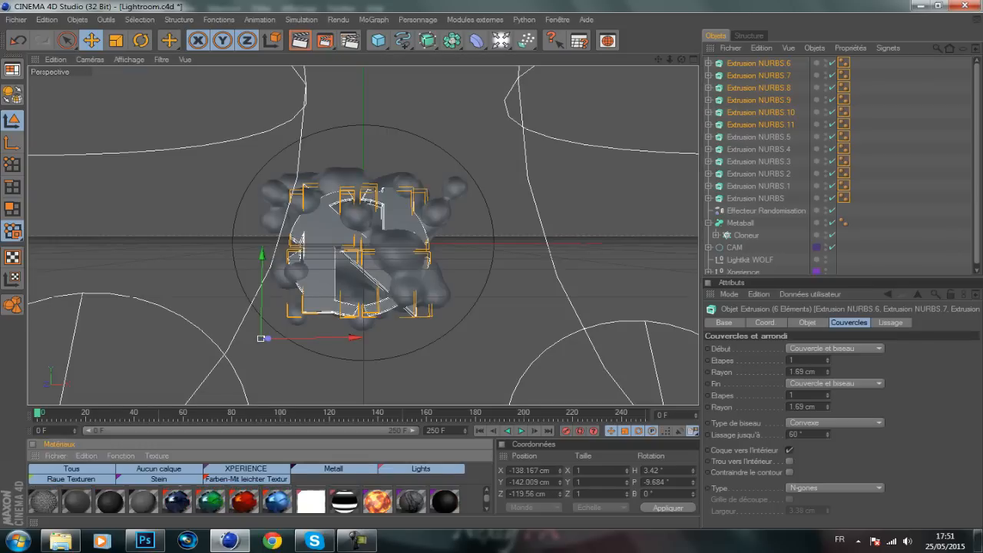
pyautogui.scroll(1, 245, 498)
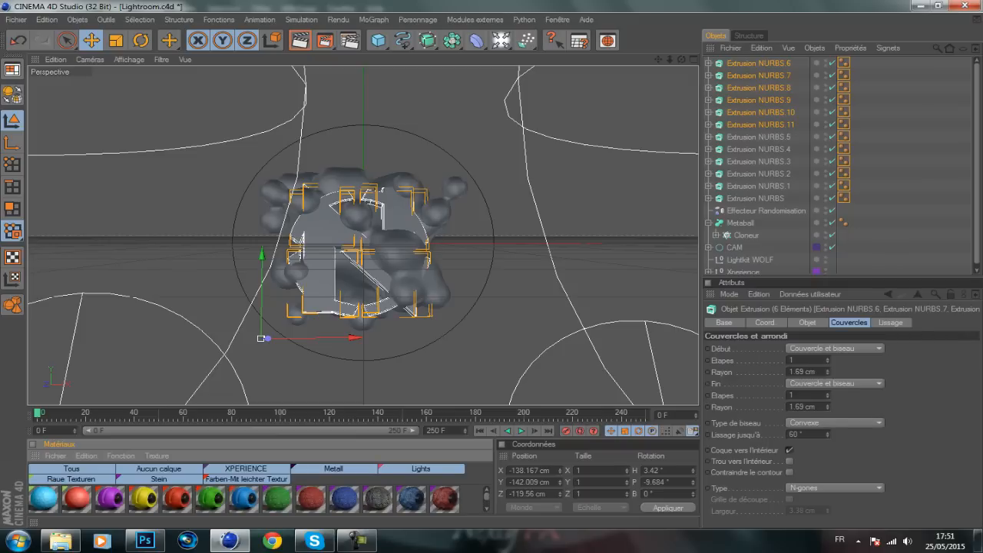
pyautogui.moveTo(178, 498); pyautogui.dragTo(760, 124)
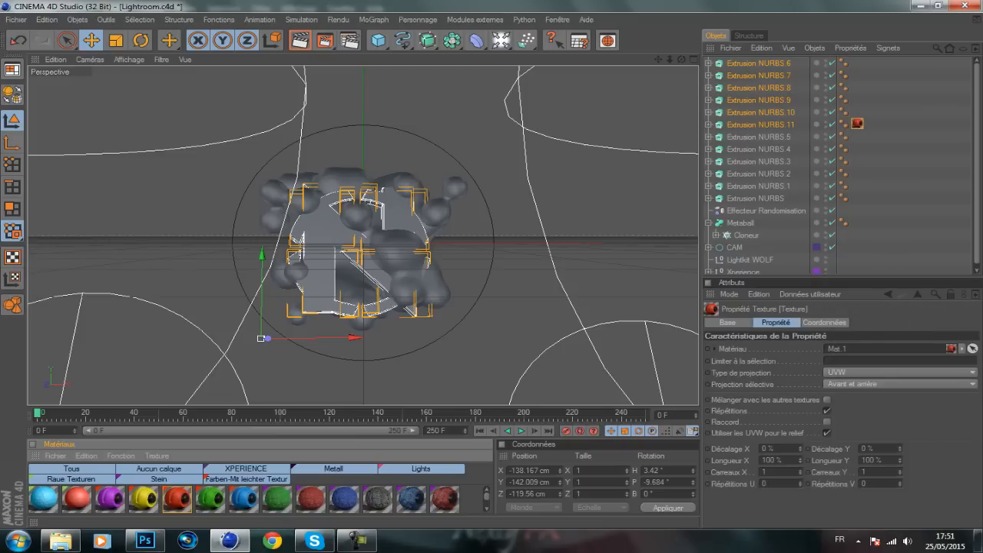
pyautogui.keyDown('ctrl'); pyautogui.moveTo(857, 124); pyautogui.dragTo(871, 99); pyautogui.keyUp('ctrl')
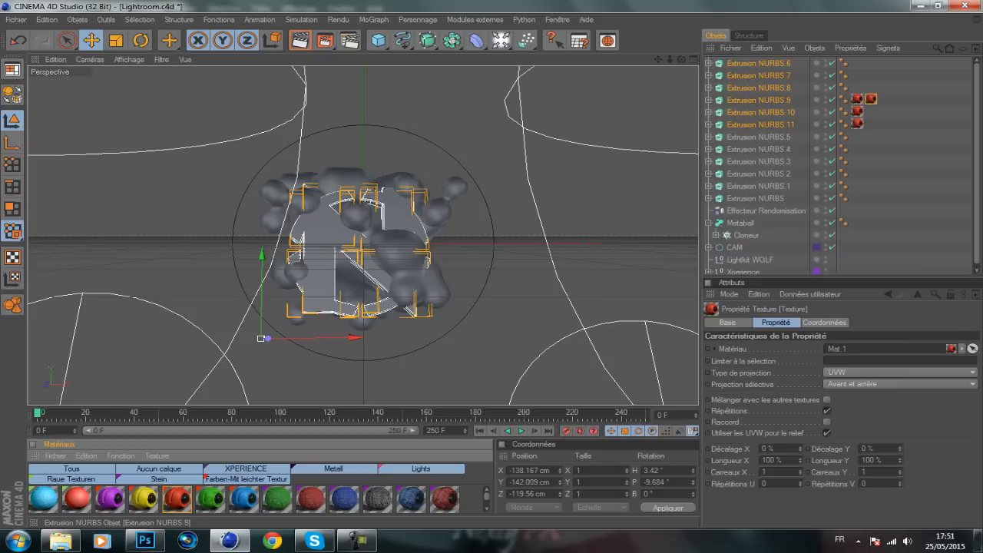
pyautogui.press('Delete')
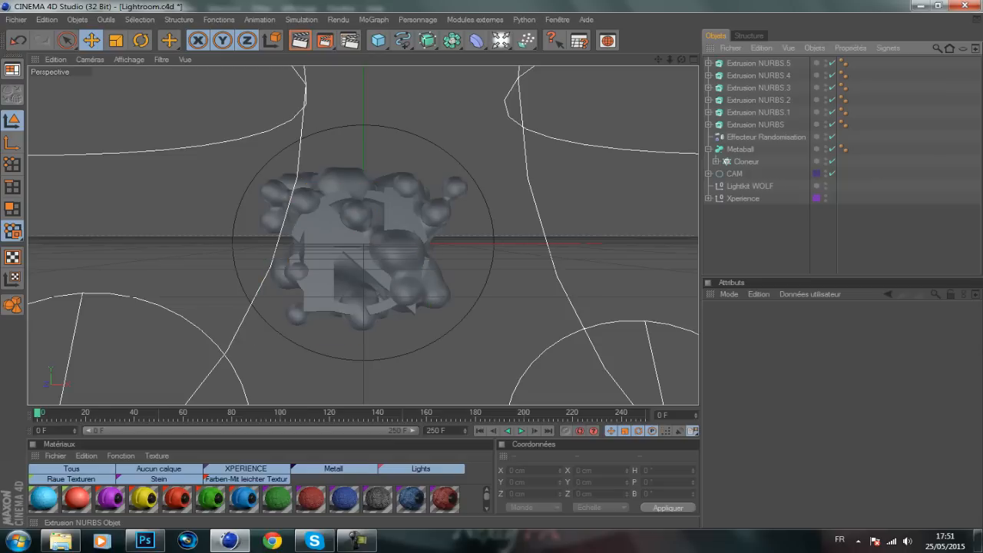
pyautogui.hotkey('ctrl', 'z')
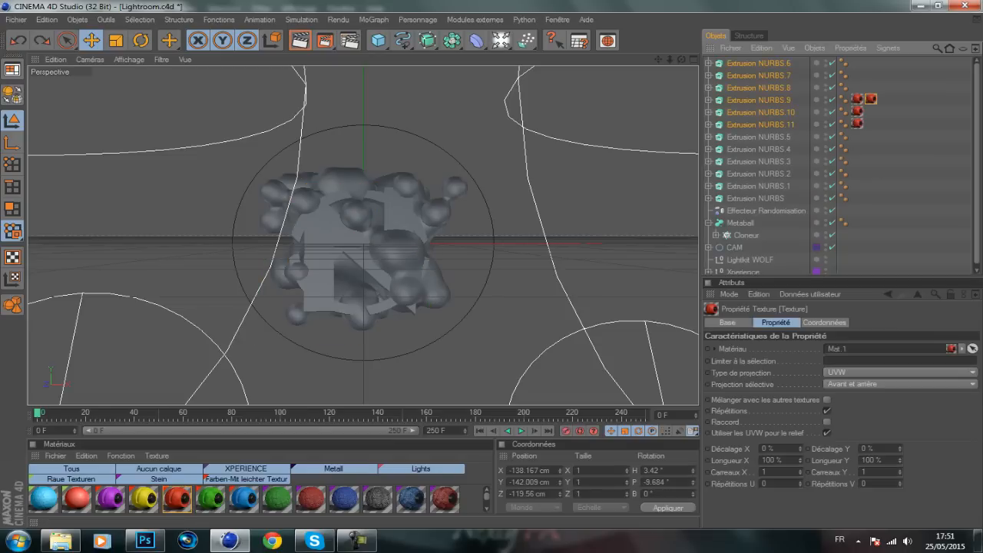
# - Apply the same red material to Extrusion NURBS.8, NURBS.7 and NURBS.6
pyautogui.moveTo(177, 500); pyautogui.dragTo(761, 87)
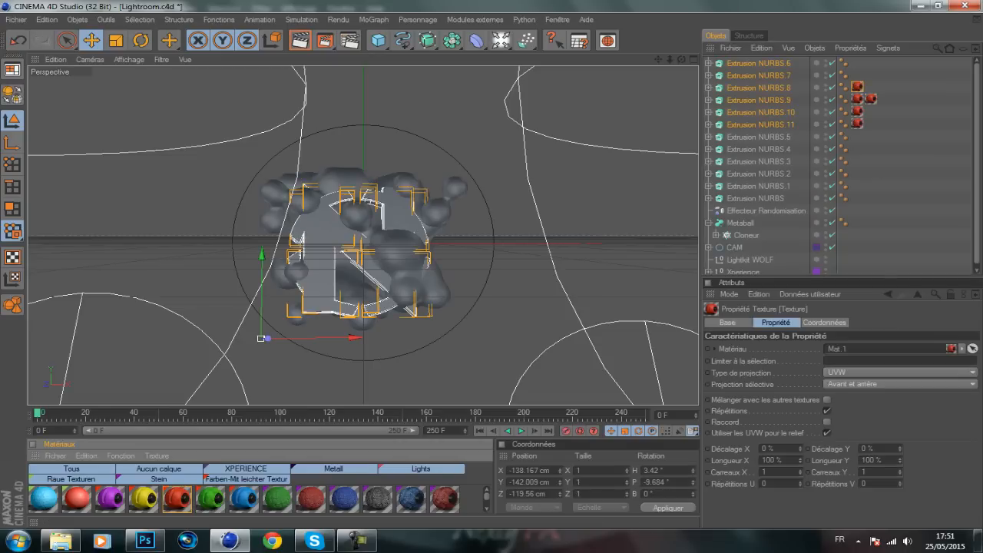
pyautogui.moveTo(177, 499); pyautogui.dragTo(761, 75)
pyautogui.moveTo(176, 500); pyautogui.dragTo(761, 63)
# - Apply the glossy blue material to Extrusion NURBS.5, NURBS.4, NURBS.3, NURBS.2, NURBS.1 and Extrusion NURBS
pyautogui.moveTo(243, 500); pyautogui.dragTo(760, 137)
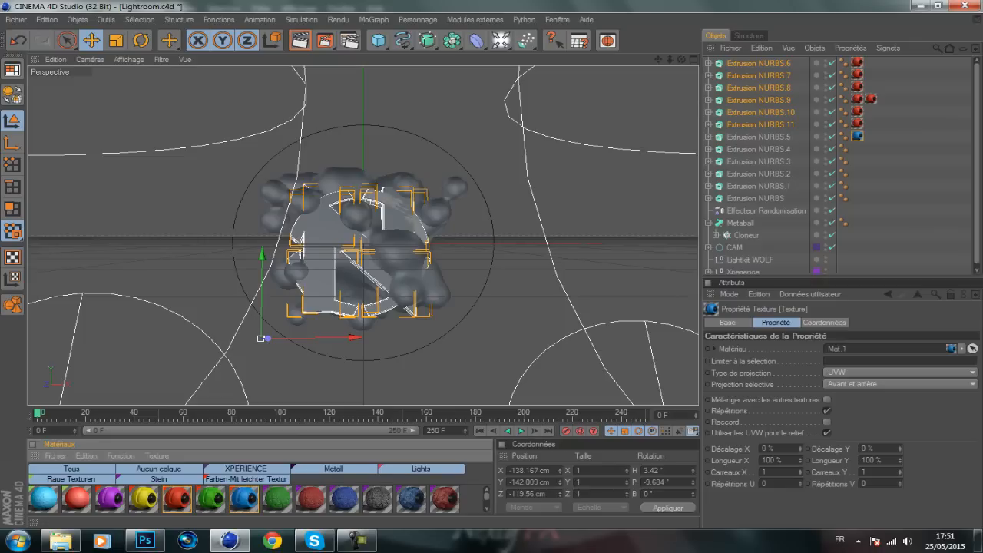
pyautogui.moveTo(244, 499); pyautogui.dragTo(761, 149)
pyautogui.moveTo(244, 499); pyautogui.dragTo(761, 161)
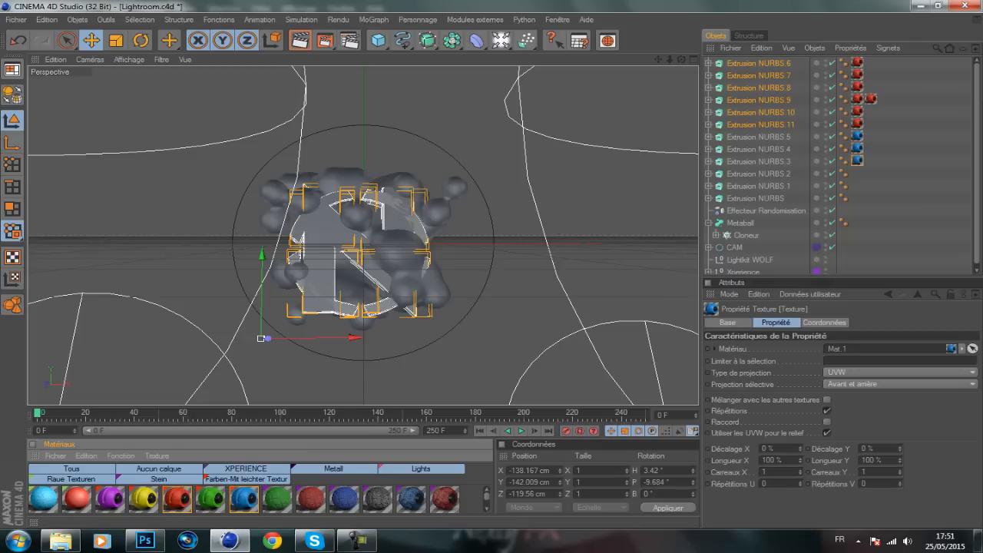
pyautogui.moveTo(244, 500); pyautogui.dragTo(760, 173)
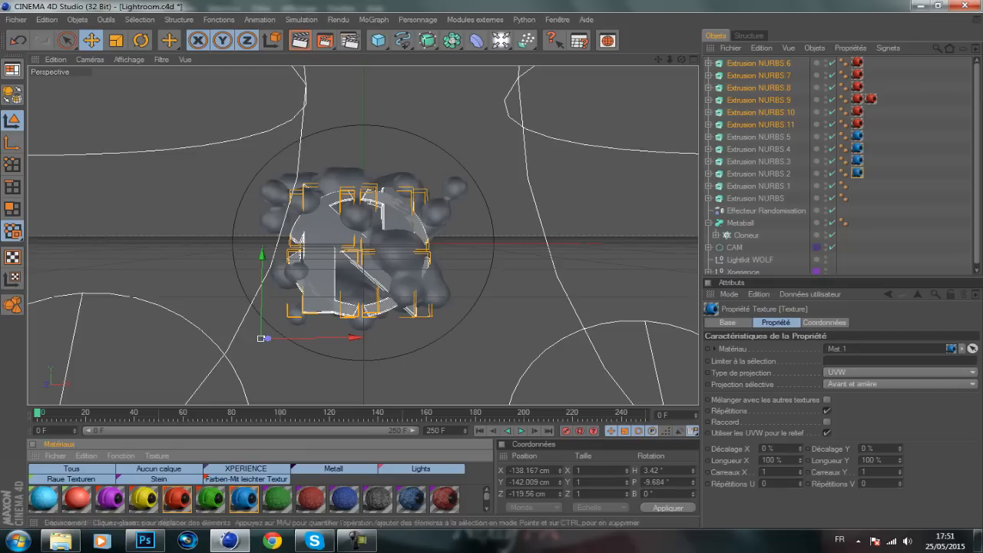
pyautogui.moveTo(243, 499); pyautogui.dragTo(761, 186)
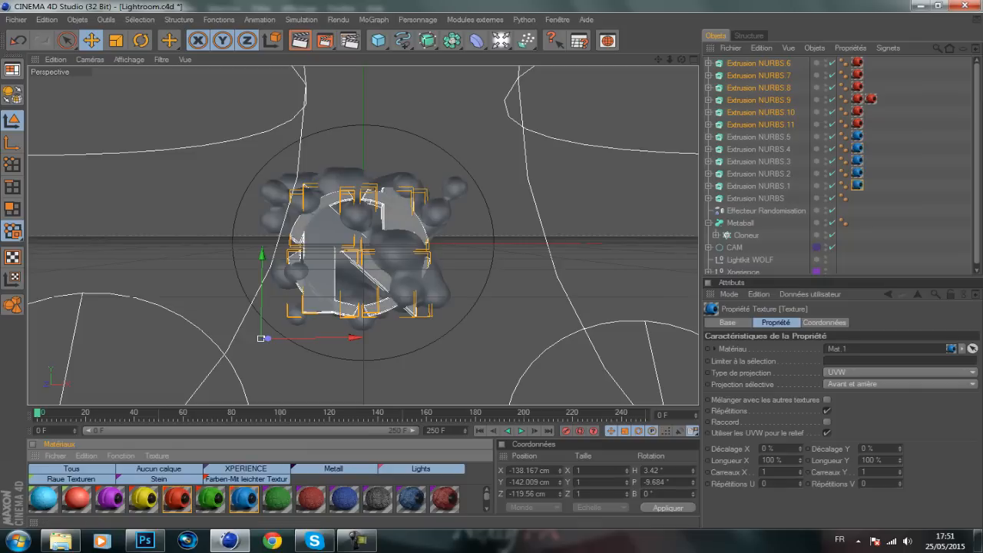
pyautogui.moveTo(244, 499); pyautogui.dragTo(761, 199)
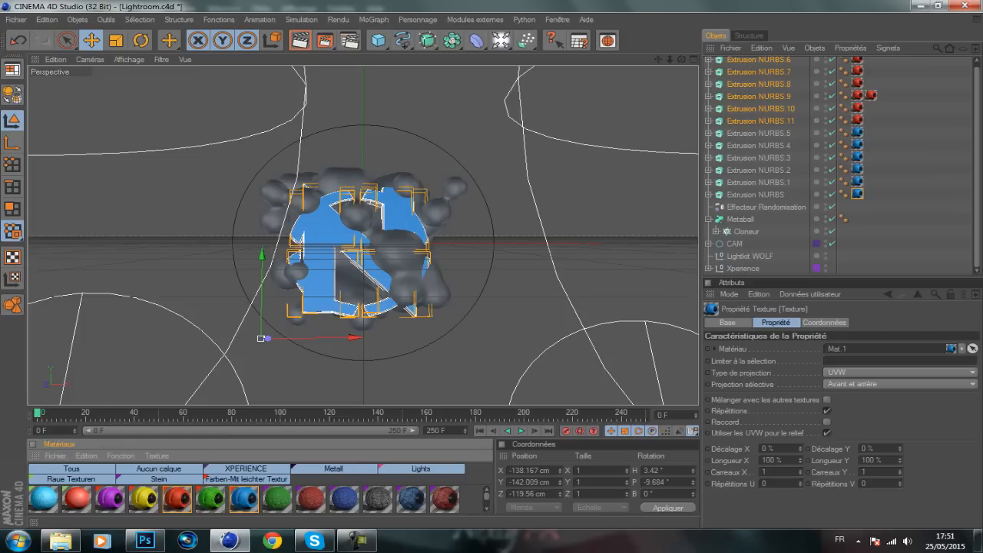
# - Apply the same blue material to the Metaball and its Cloneur, and clear the object selection
pyautogui.moveTo(244, 499); pyautogui.dragTo(741, 219)
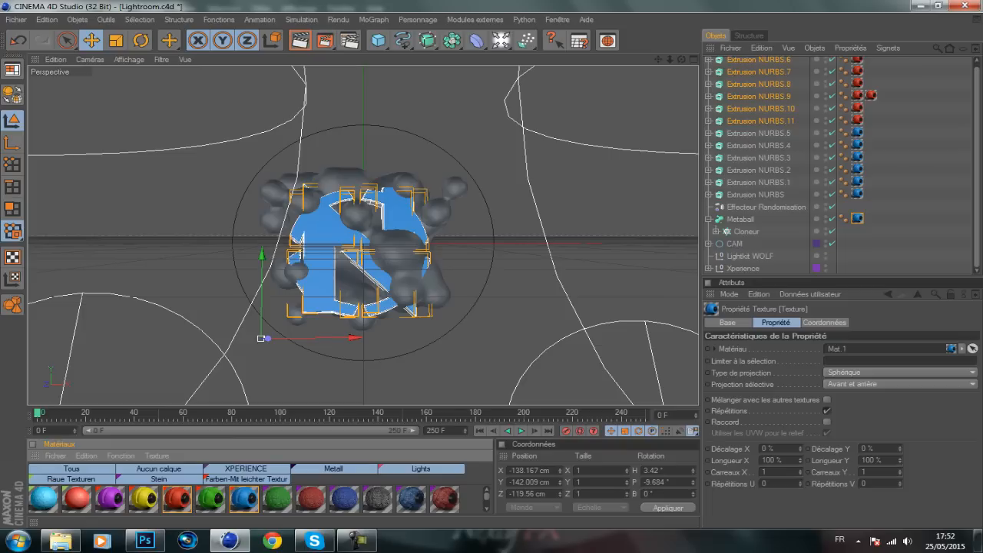
pyautogui.moveTo(244, 499); pyautogui.dragTo(746, 232)
pyautogui.click(906, 231)
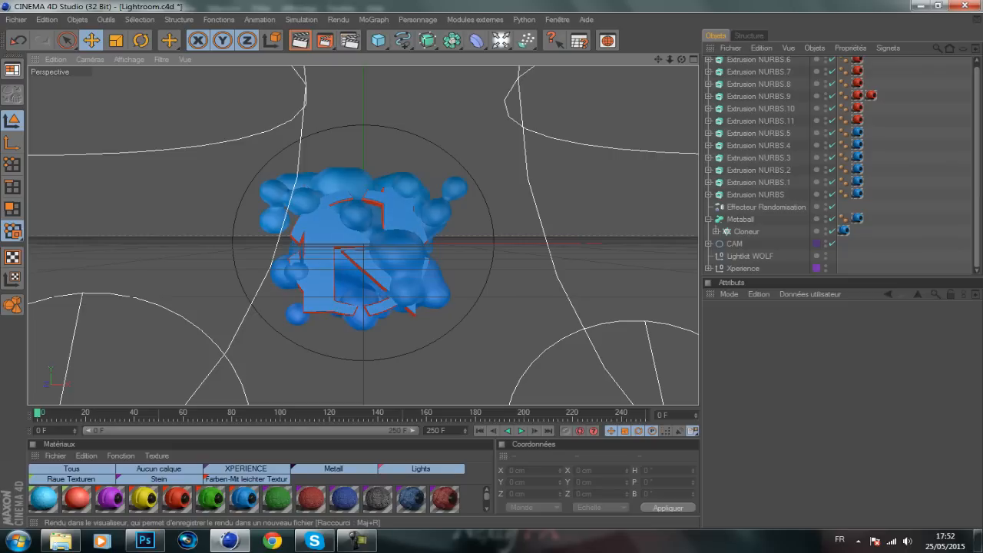
# - Set the render's save path to a file named DGSDGS in the Moi folder
pyautogui.hotkey('ctrl', 'b')
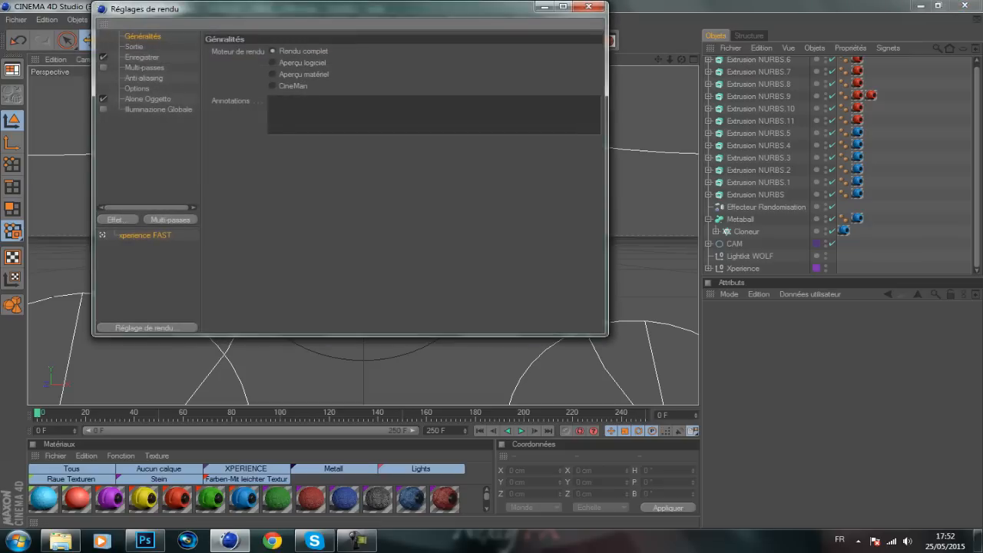
pyautogui.click(141, 57)
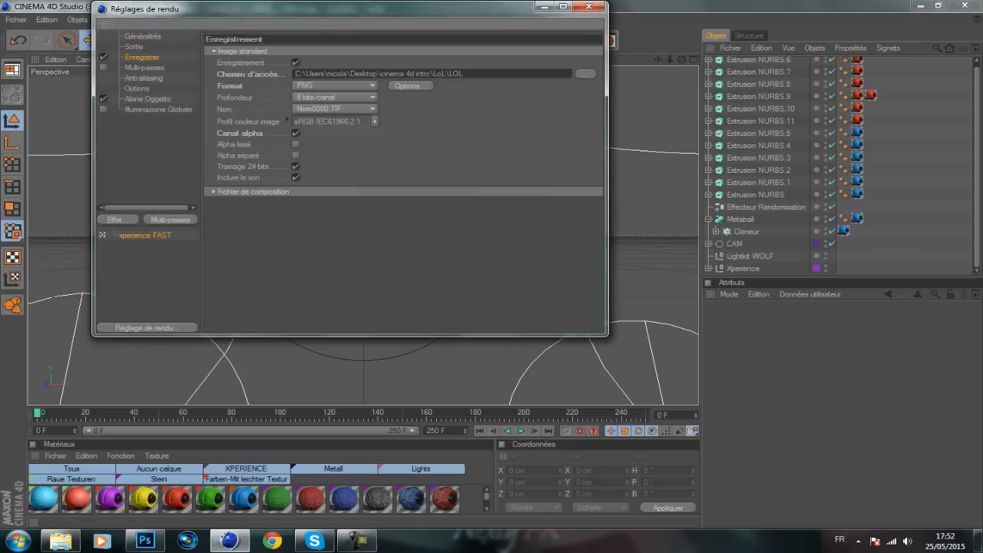
pyautogui.click(586, 74)
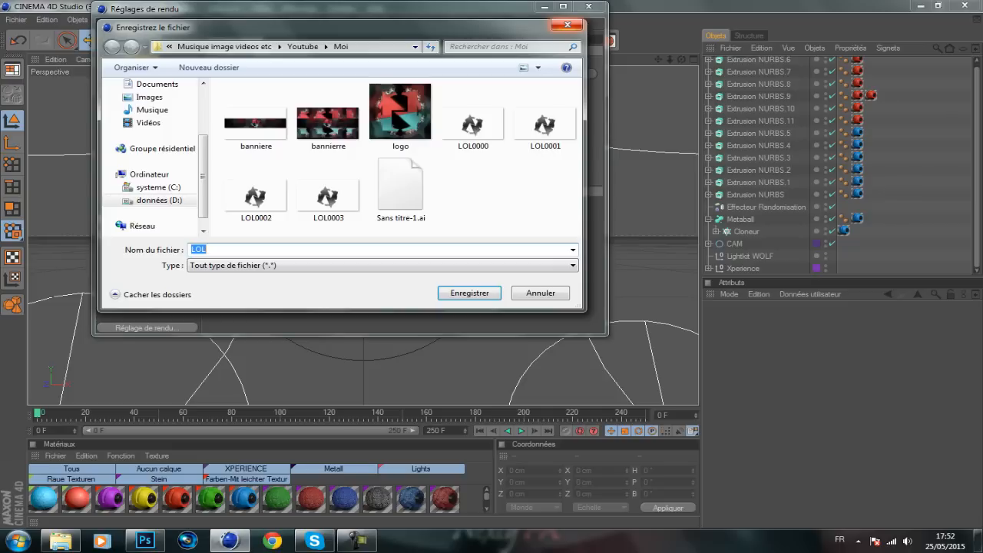
pyautogui.write('DGSDGS')
pyautogui.click(470, 293)
# - Limit the render output to the current frame (Image courante) and close the render settings
pyautogui.click(134, 46)
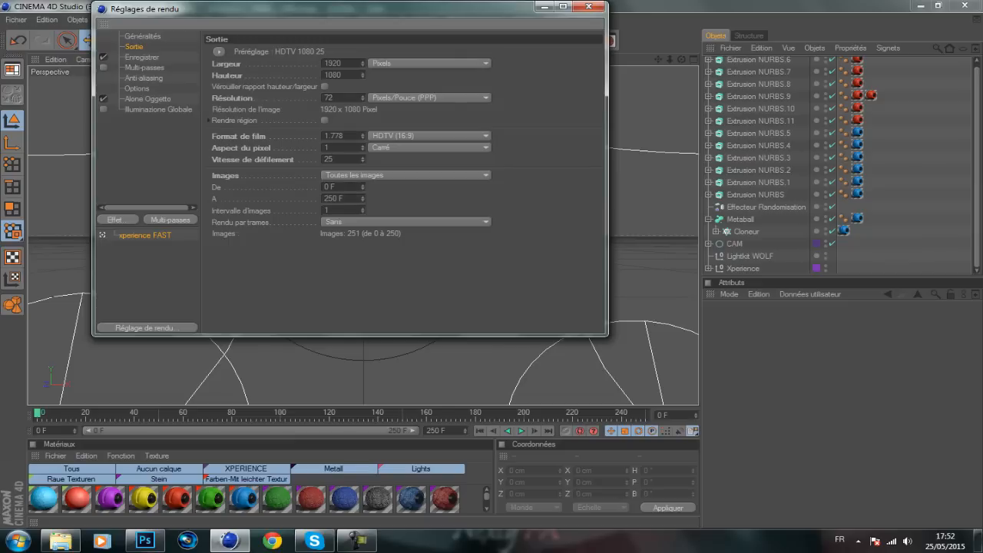
pyautogui.click(405, 175)
pyautogui.click(362, 195)
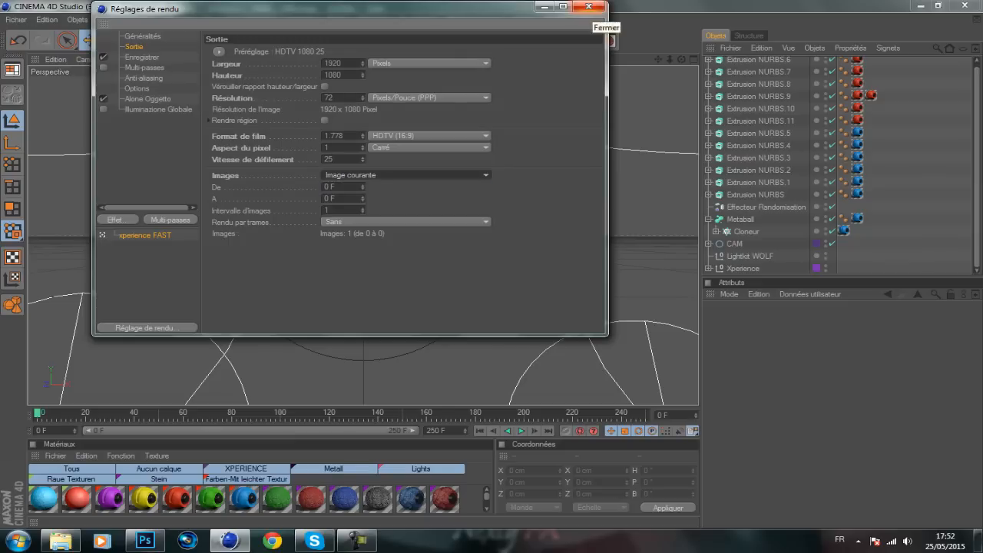
pyautogui.click(588, 6)
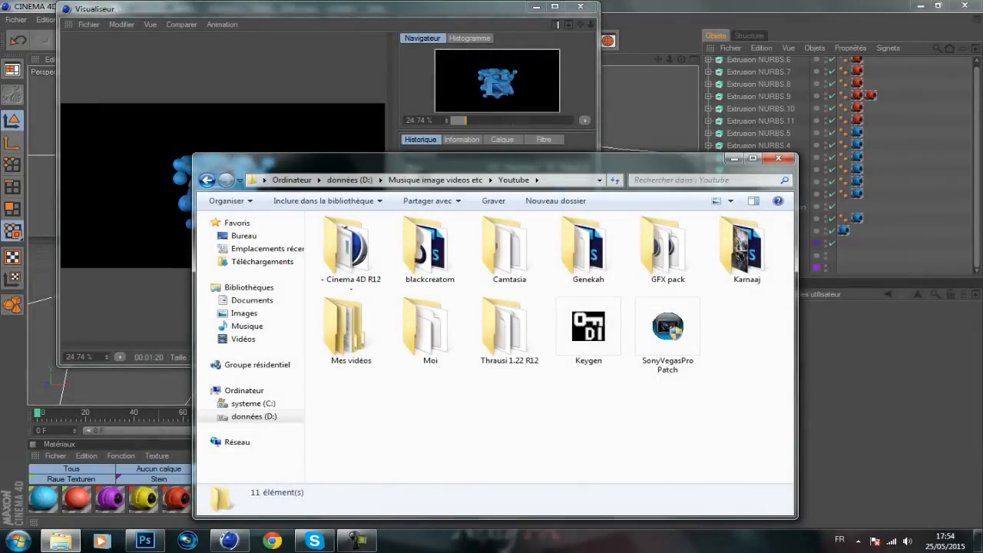
# - Switch to Photoshop and create a new 800 x 800 pixel RGB document with a white background
pyautogui.click(146, 540)
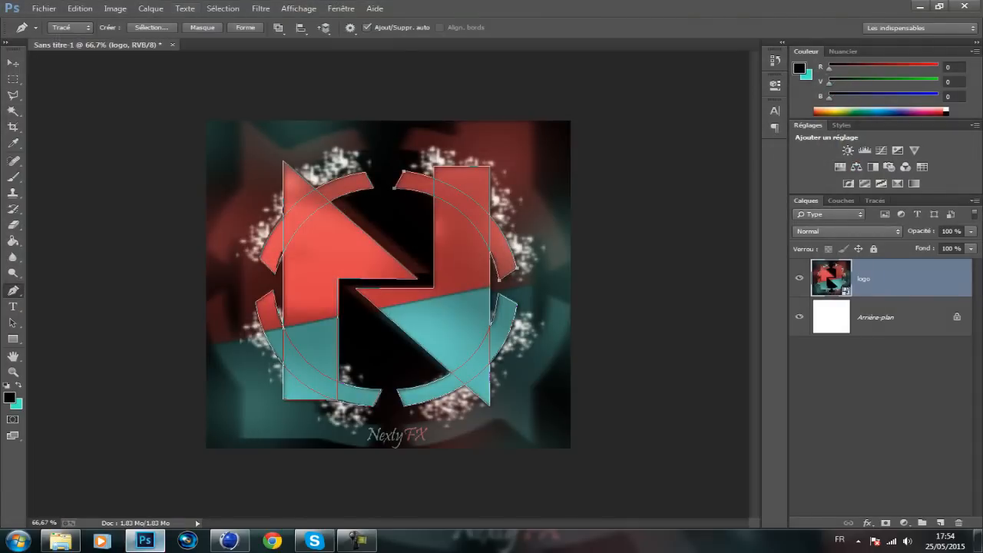
pyautogui.click(43, 9)
pyautogui.click(54, 22)
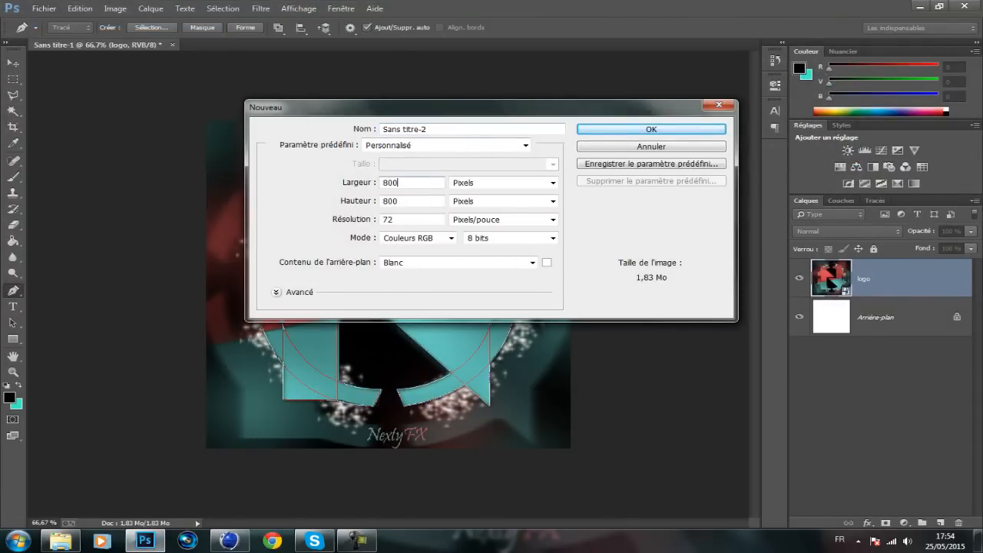
pyautogui.click(451, 239)
pyautogui.press('Return')
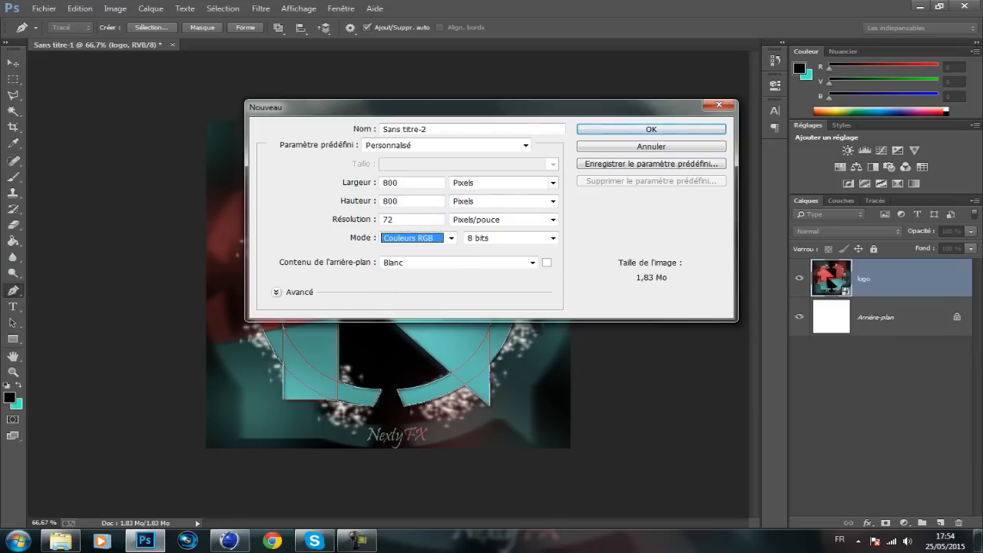
pyautogui.press('Return')
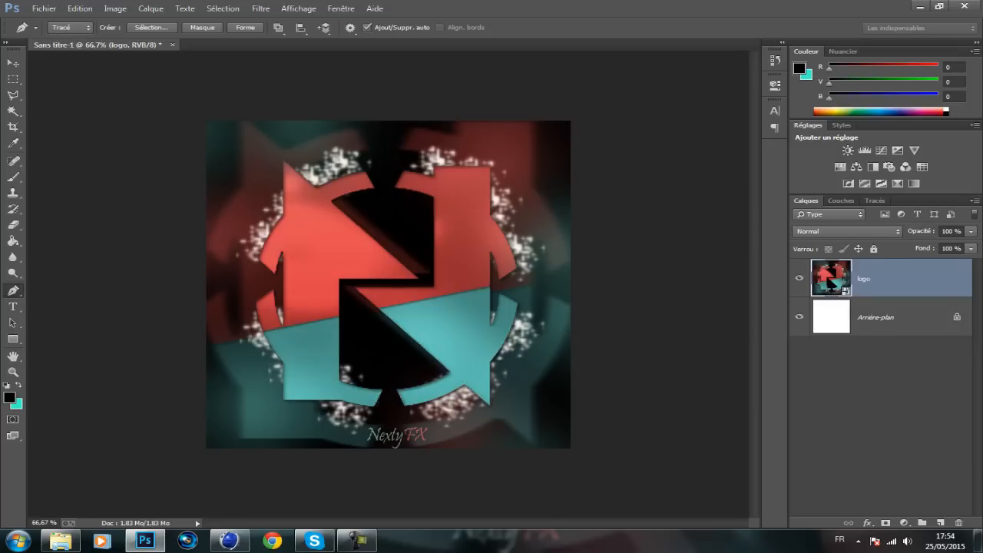
# - Place the DGSDGS image from the Moi folder in File Explorer into the new document
pyautogui.click(60, 541)
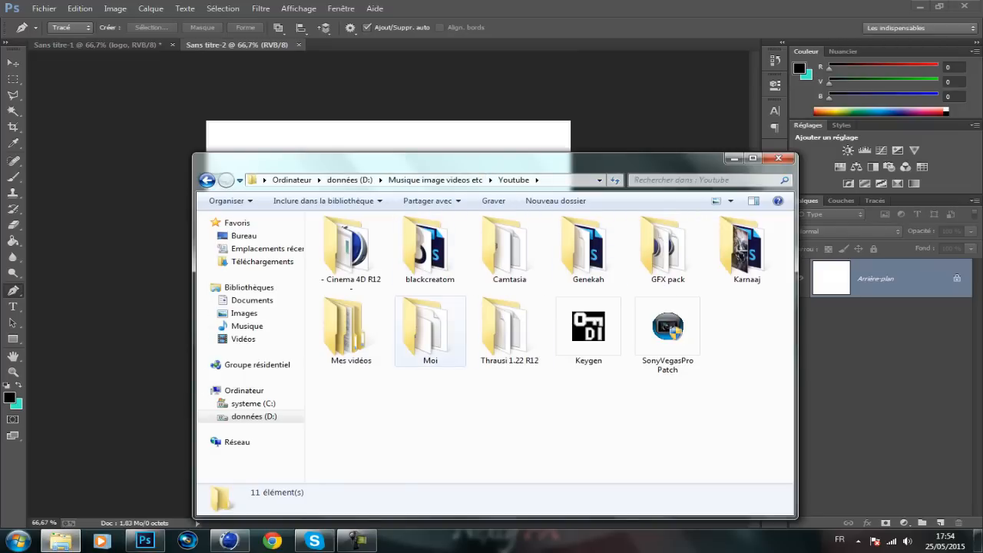
pyautogui.doubleClick(431, 331)
pyautogui.moveTo(588, 256); pyautogui.dragTo(388, 136)
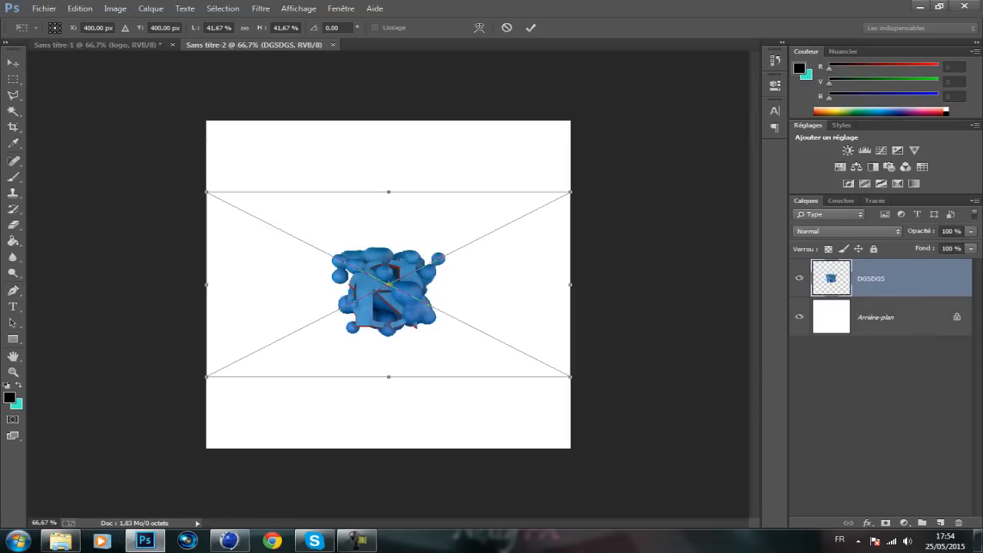
# - Try enlarging the placed render to about 89% width and 69% height and repositioning it, and undo the placement
pyautogui.keyDown('shift'); pyautogui.moveTo(570, 192); pyautogui.dragTo(430, 231); pyautogui.keyUp('shift')
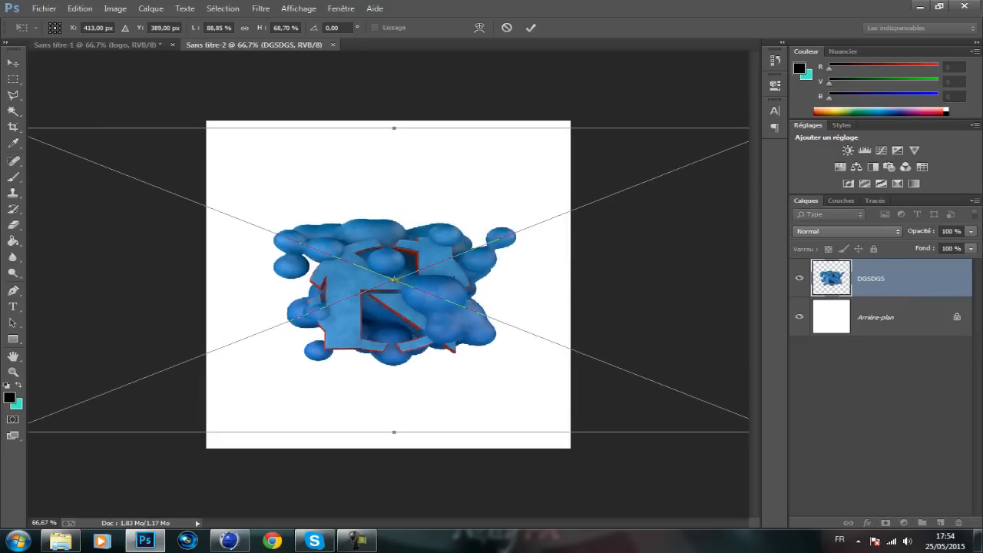
pyautogui.moveTo(454, 278); pyautogui.dragTo(654, 223)
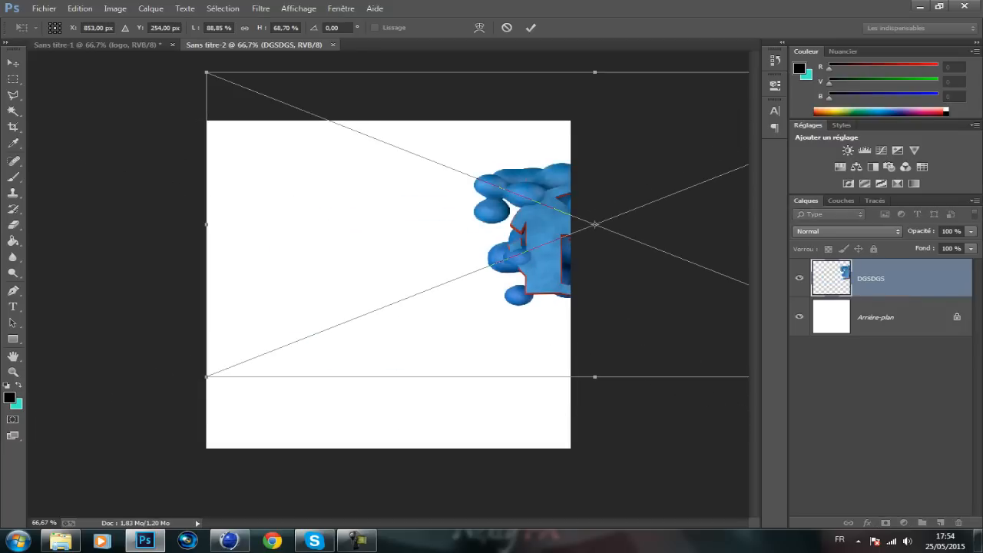
pyautogui.moveTo(530, 238); pyautogui.dragTo(359, 271)
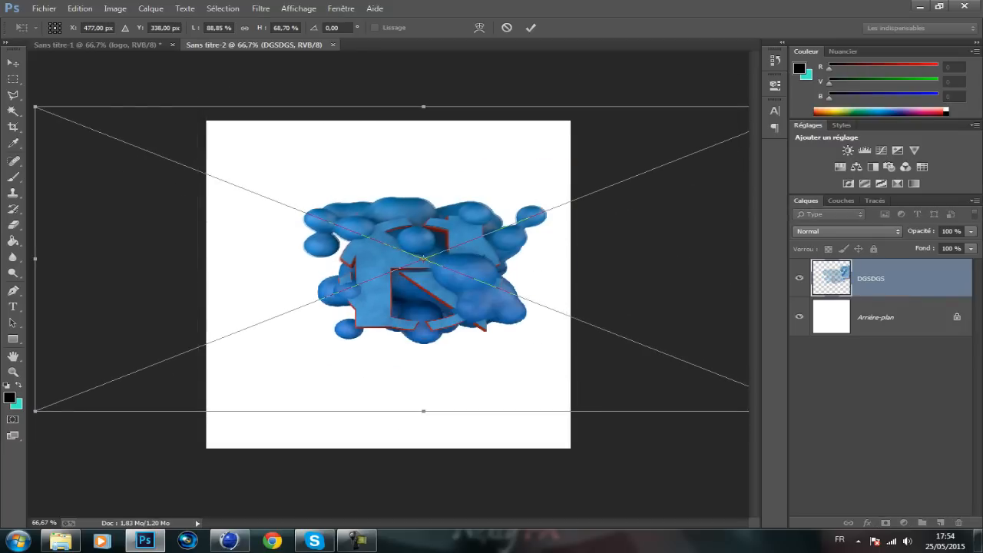
pyautogui.hotkey('ctrl', 'z')
pyautogui.moveTo(462, 212); pyautogui.dragTo(227, 278)
pyautogui.press('Return')
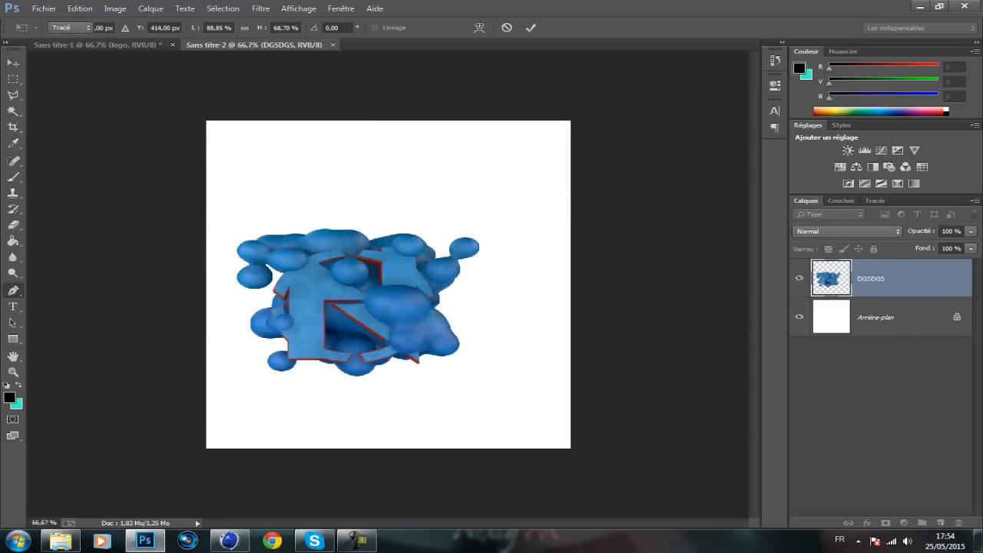
pyautogui.hotkey('ctrl', 'z')
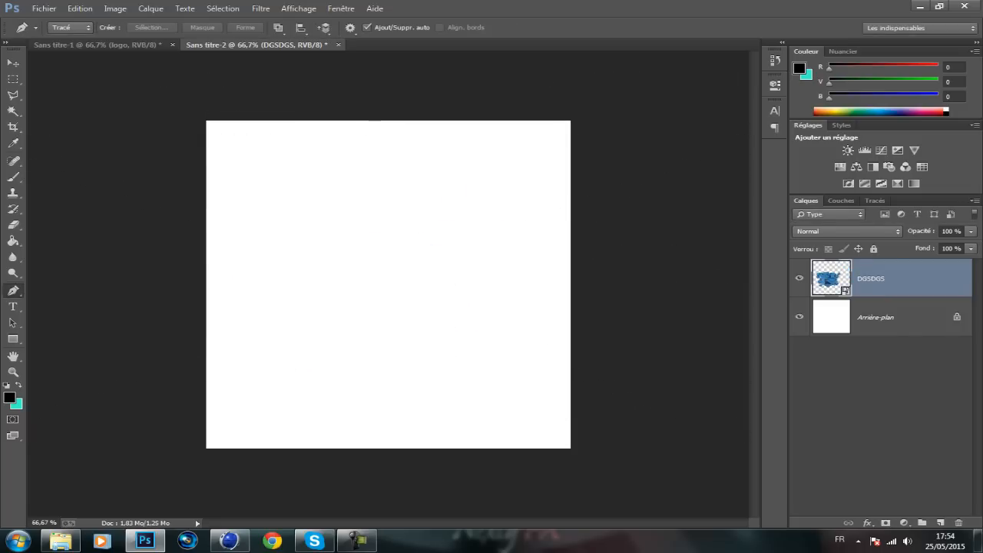
# - Place the DGSDGS image in the document again at its default size and convert its layer to a smart object
pyautogui.hotkey('alt', 'Tab')
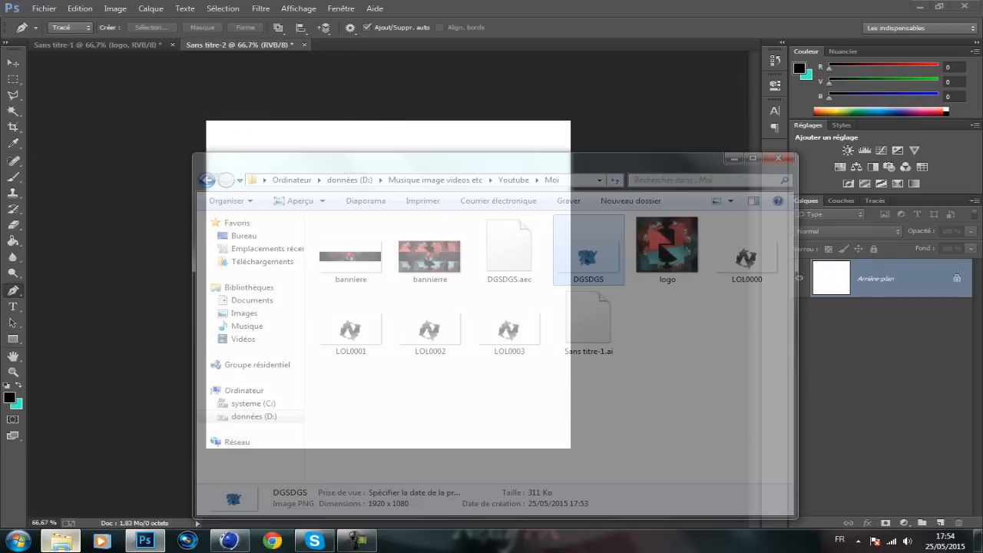
pyautogui.moveTo(588, 247); pyautogui.dragTo(515, 132)
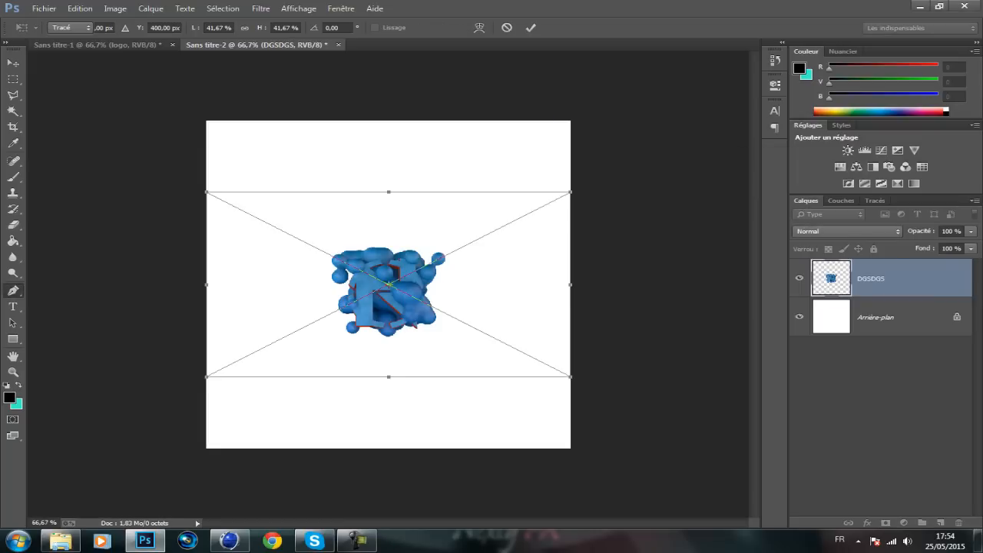
pyautogui.press('Return')
pyautogui.hotkey('ctrl', 't')
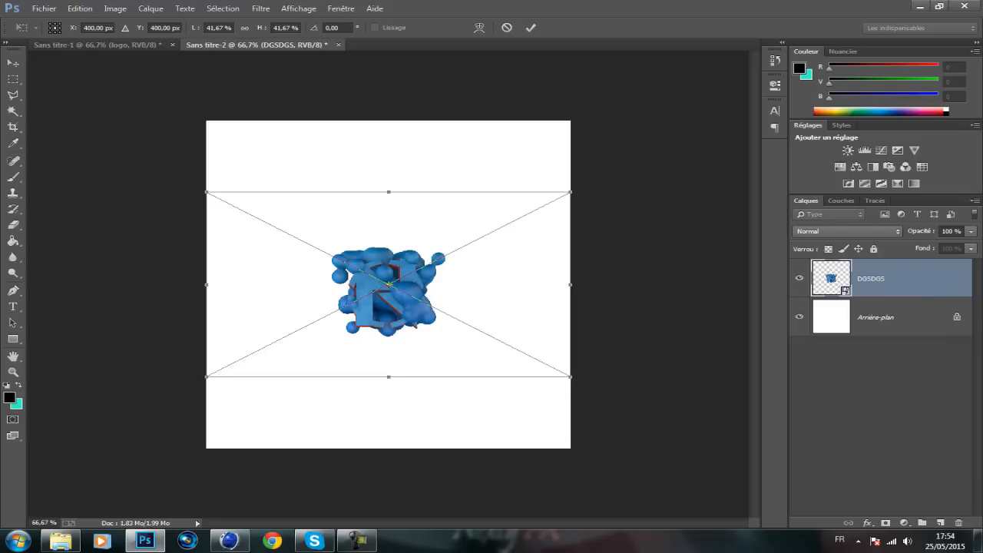
pyautogui.rightClick(480, 273)
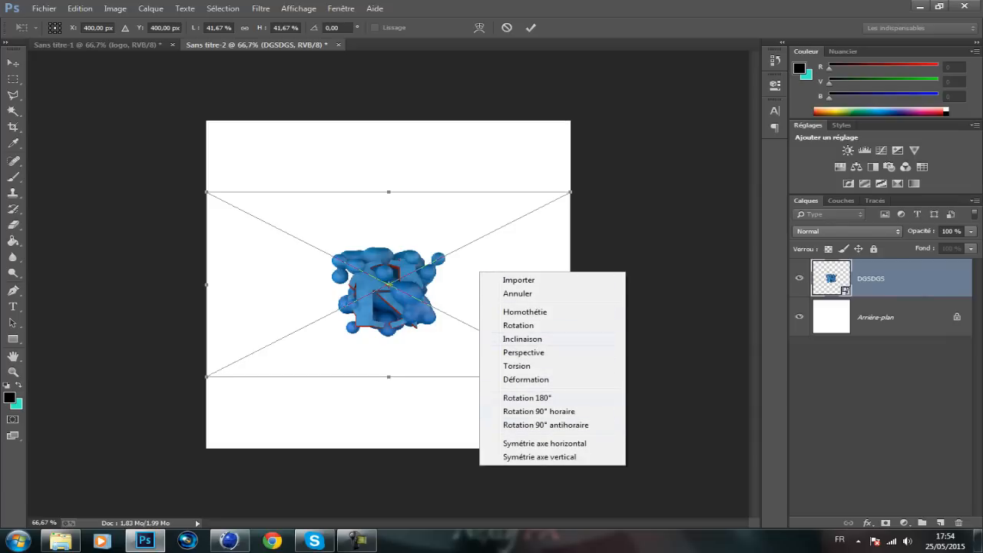
pyautogui.press('Return')
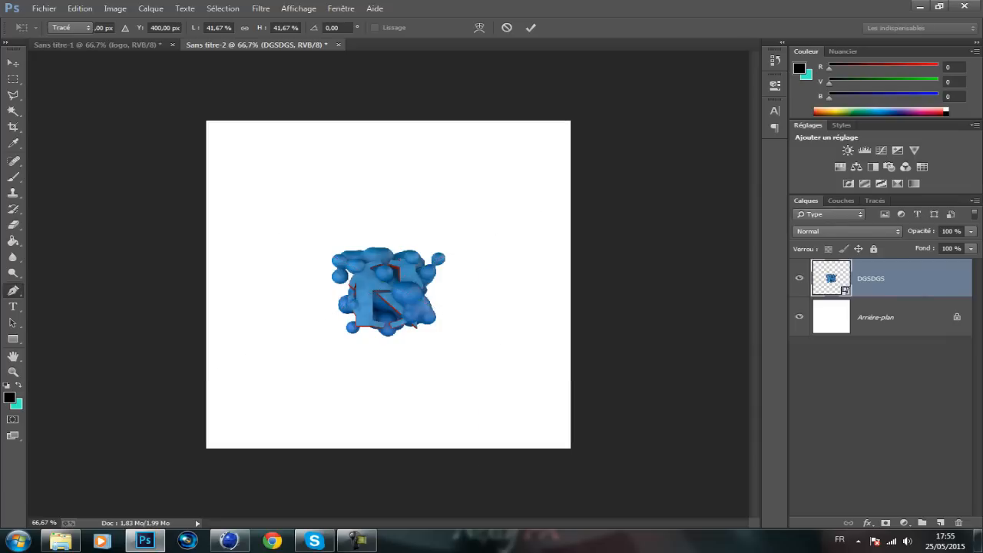
pyautogui.rightClick(872, 274)
pyautogui.click(778, 133)
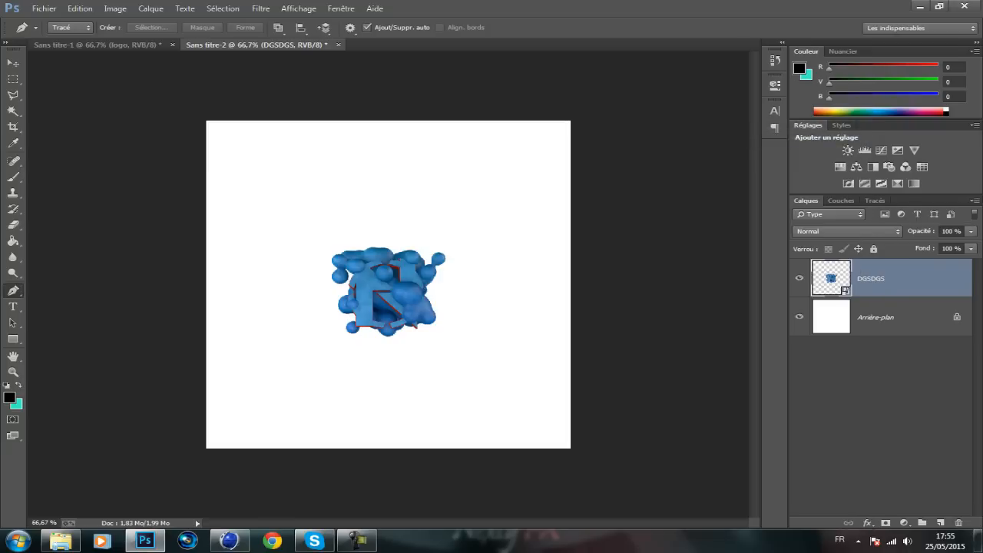
# - Scale the DGSDGS layer to about 309% and position it so the logo fills the canvas, roughly centred
pyautogui.hotkey('ctrl', 't')
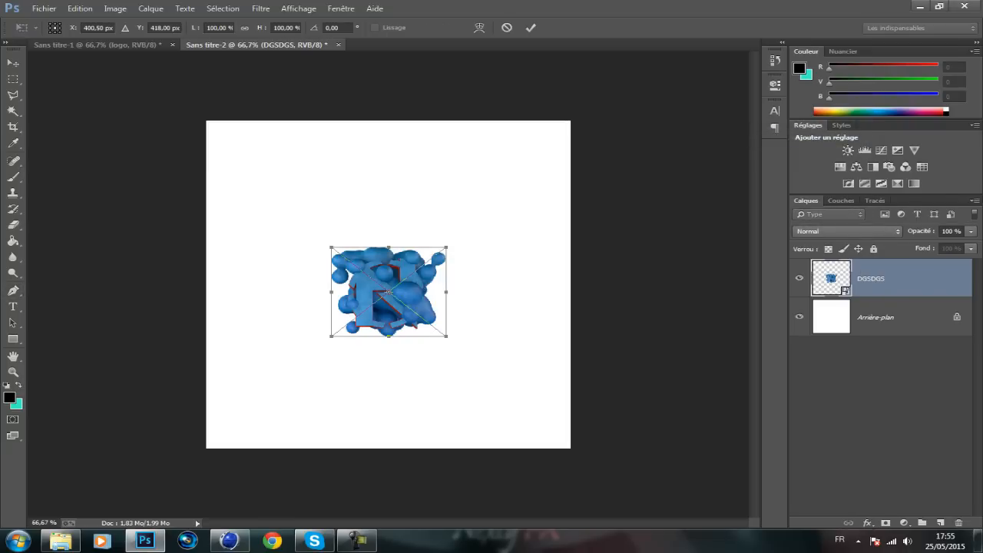
pyautogui.keyDown('shift'); pyautogui.moveTo(446, 248); pyautogui.dragTo(657, 81); pyautogui.keyUp('shift')
pyautogui.keyDown('shift'); pyautogui.moveTo(726, 113); pyautogui.dragTo(727, 113); pyautogui.keyUp('shift')
pyautogui.moveTo(591, 136); pyautogui.dragTo(488, 204)
pyautogui.moveTo(555, 149)
pyautogui.keyDown('shift'); pyautogui.mouseDown()
pyautogui.moveTo(597, 115)
pyautogui.moveTo(571, 139)
pyautogui.mouseUp(); pyautogui.keyUp('shift')
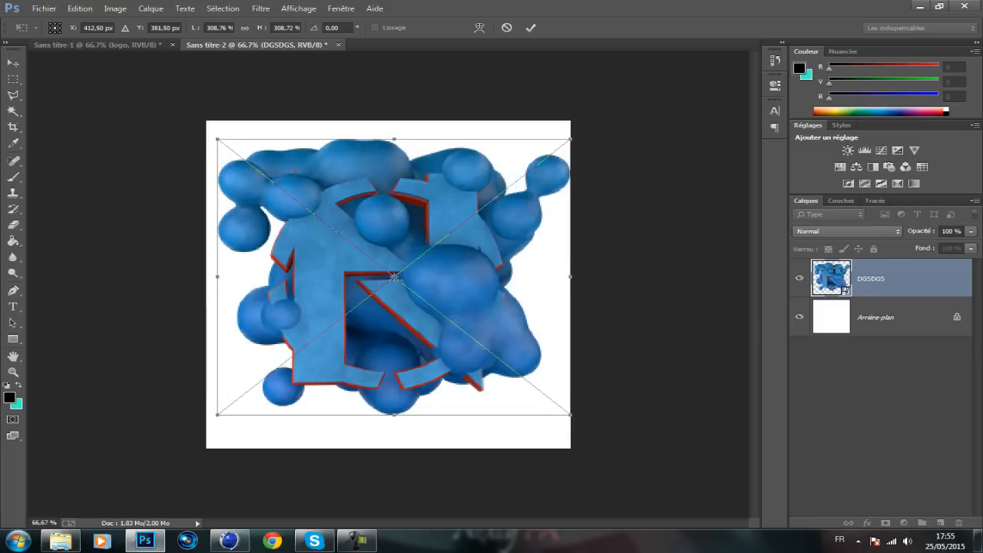
pyautogui.moveTo(521, 184); pyautogui.dragTo(521, 189)
pyautogui.press('Return')
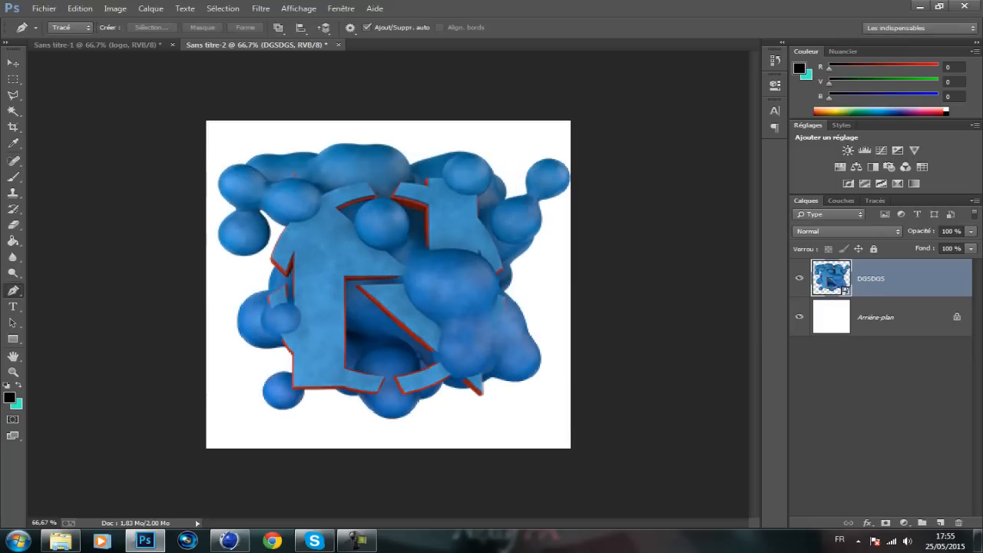
pyautogui.press('v')
pyautogui.moveTo(401, 241); pyautogui.dragTo(401, 244)
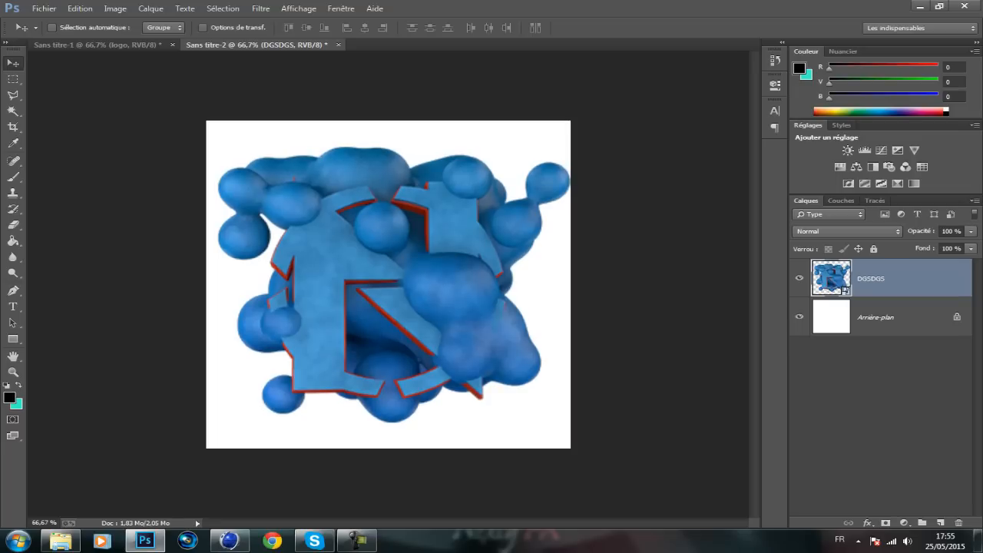
# - Browse the GFX pack's Textures folder in File Explorer for a suitable background image
pyautogui.click(229, 541)
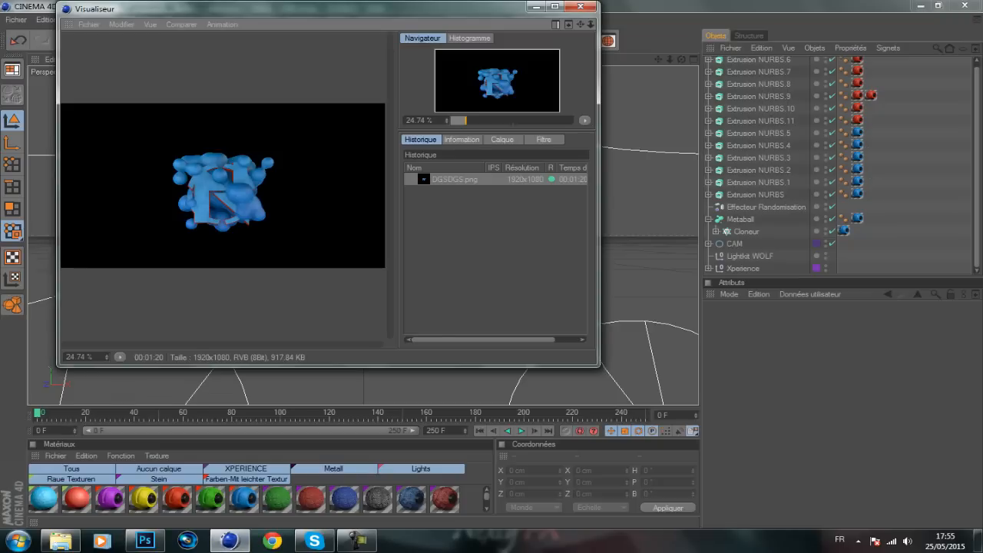
pyautogui.click(229, 541)
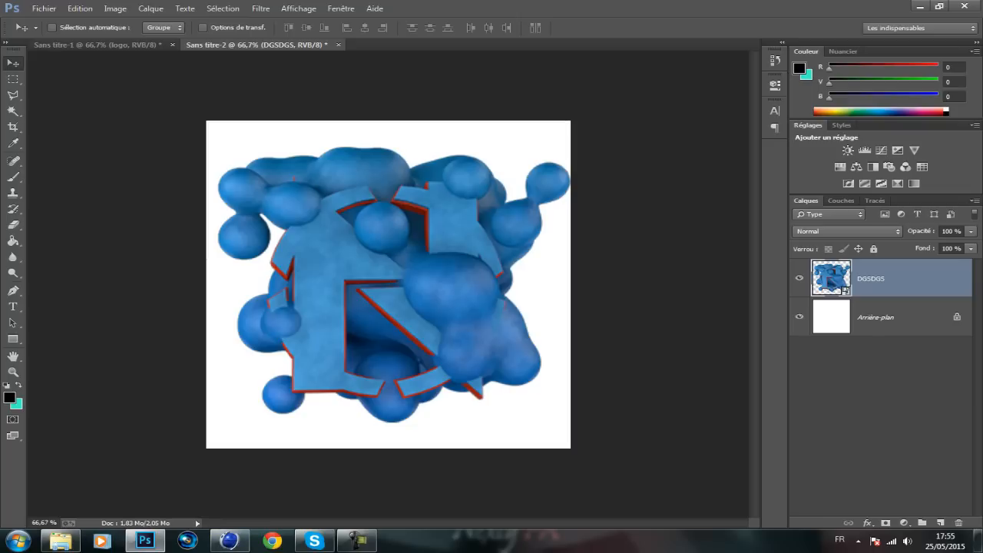
pyautogui.click(61, 541)
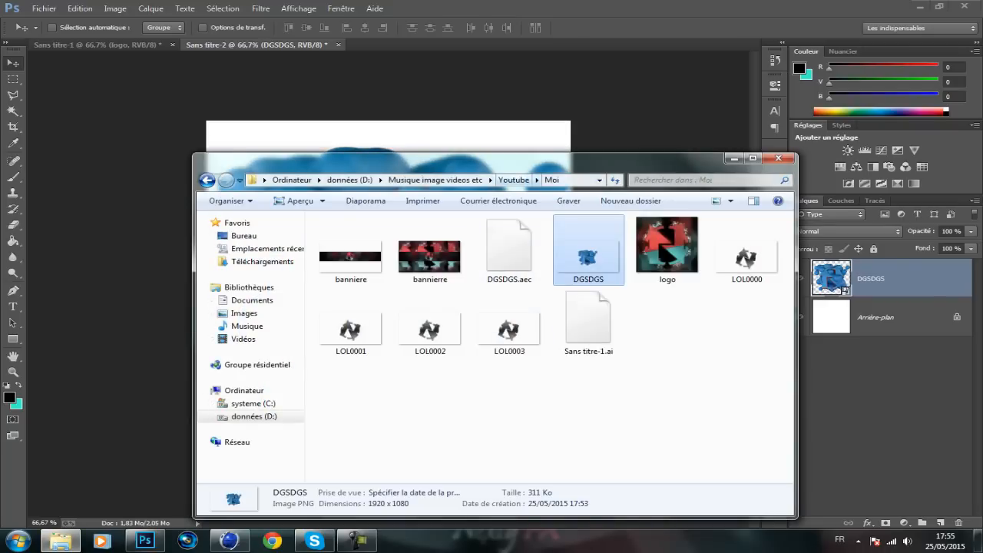
pyautogui.click(514, 180)
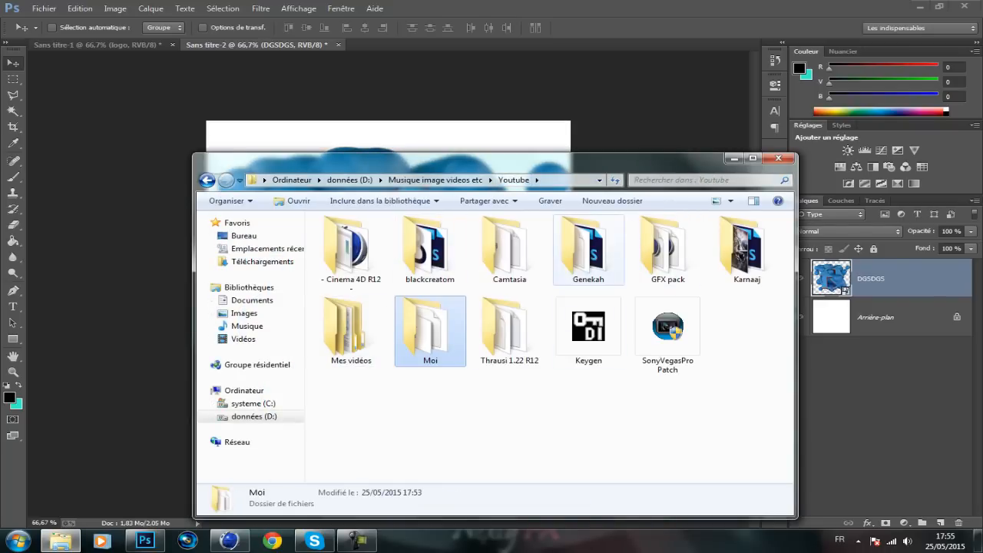
pyautogui.doubleClick(668, 249)
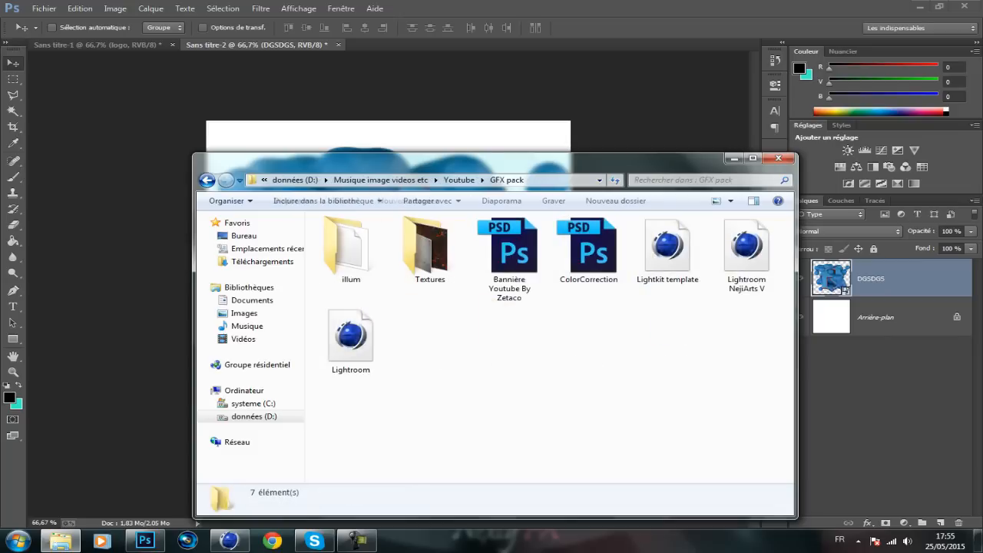
pyautogui.doubleClick(430, 250)
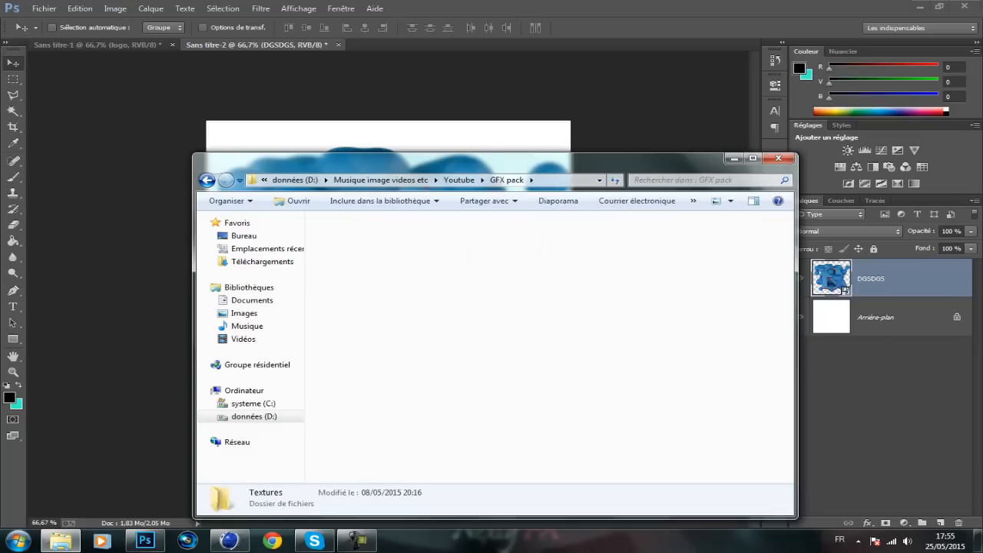
pyautogui.scroll(-5, 506, 238)
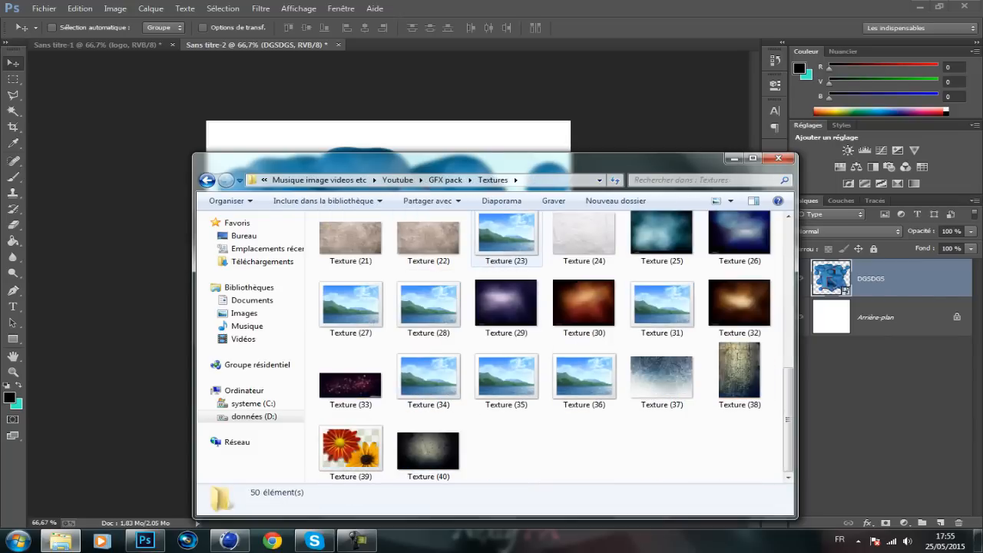
pyautogui.scroll(1, 507, 285)
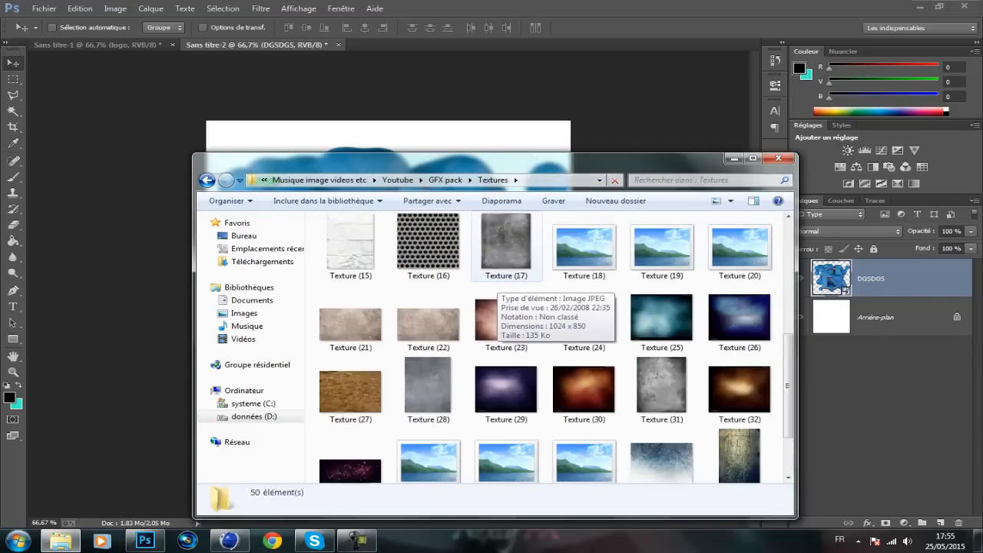
pyautogui.scroll(4, 506, 280)
pyautogui.scroll(-6, 506, 280)
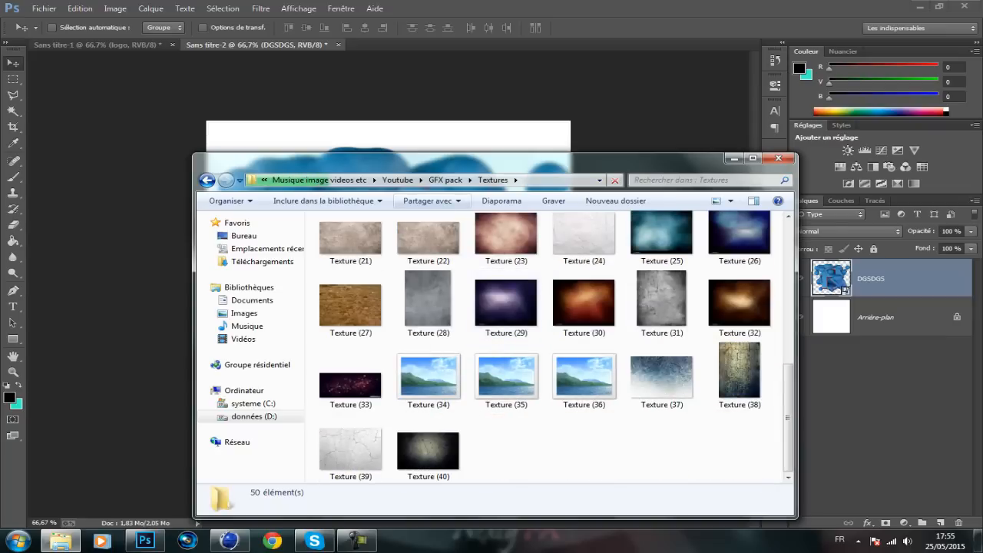
# - Place the Moment_in_space_XCVI_by_Funerium image from the Textures > Galaxy folder into the 800 x 800 document
pyautogui.click(446, 180)
pyautogui.doubleClick(340, 253)
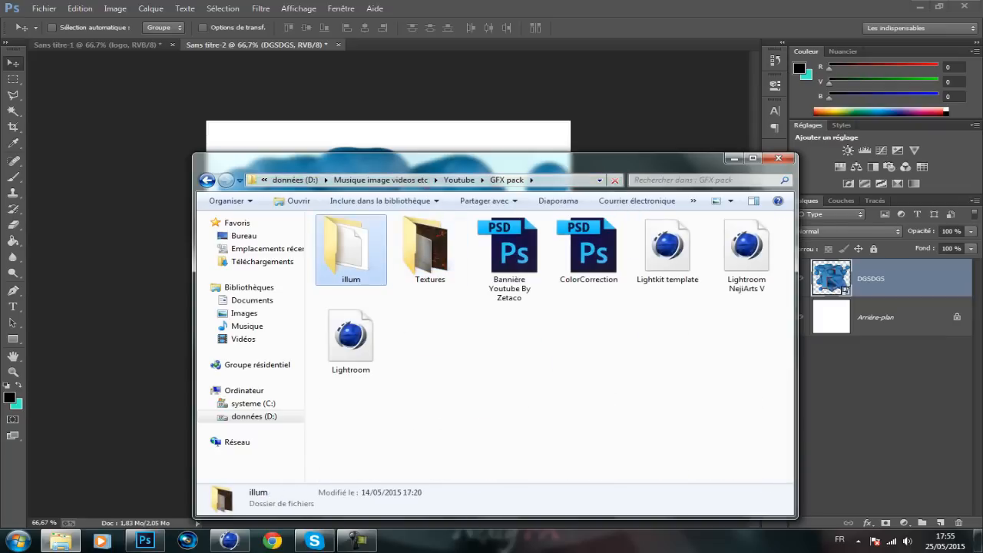
pyautogui.click(507, 180)
pyautogui.doubleClick(431, 250)
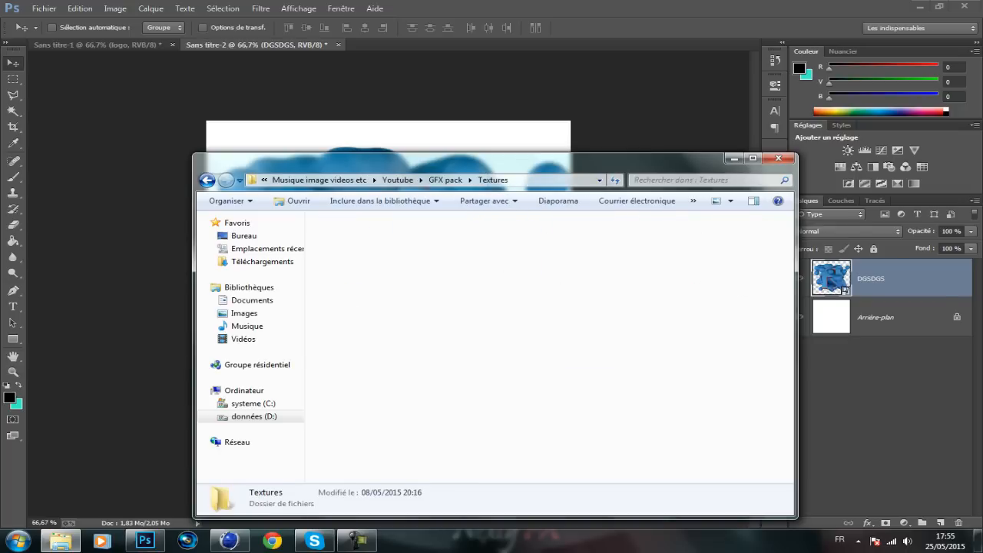
pyautogui.doubleClick(351, 250)
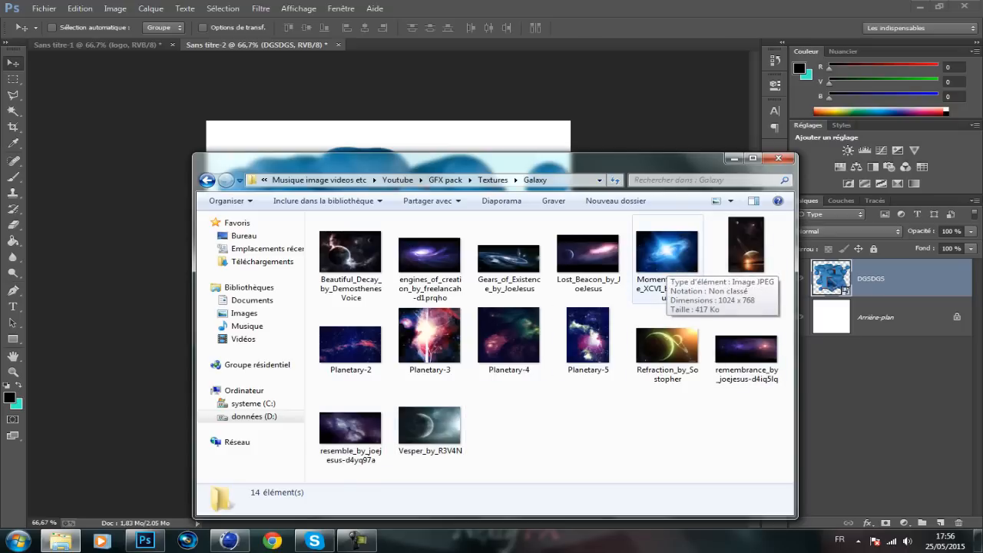
pyautogui.doubleClick(666, 259)
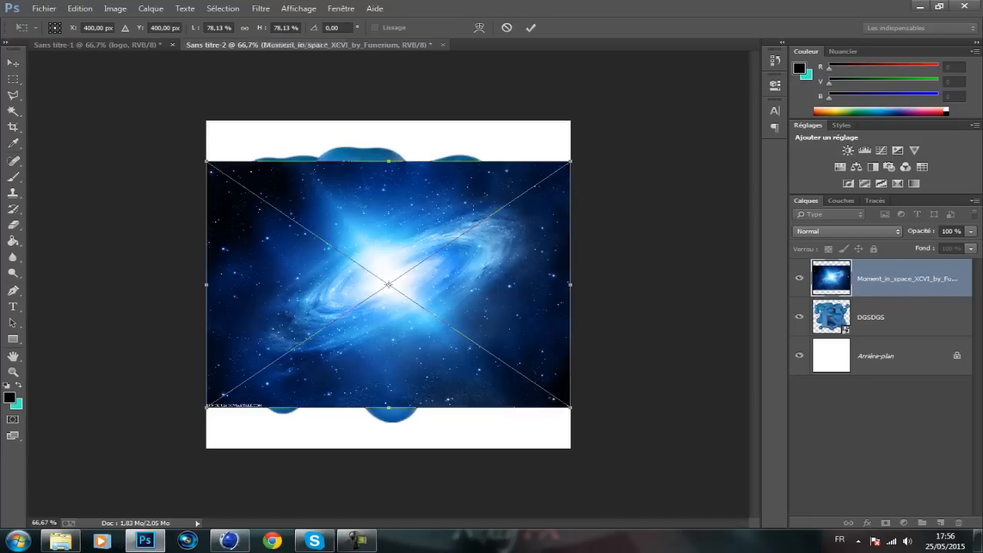
# - Enlarge the placed galaxy image proportionally to cover the whole canvas, move its layer below DGSDGS and fine-tune its position
pyautogui.keyDown('shift'); pyautogui.moveTo(570, 162); pyautogui.dragTo(794, 94); pyautogui.keyUp('shift')
pyautogui.moveTo(659, 147); pyautogui.dragTo(565, 176)
pyautogui.press('Return')
pyautogui.moveTo(884, 280); pyautogui.dragTo(884, 330)
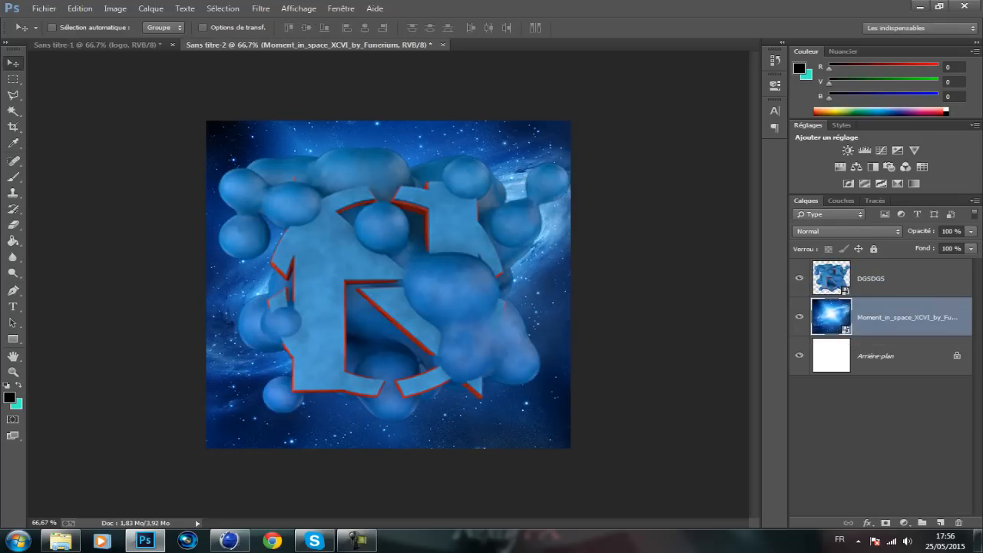
pyautogui.moveTo(429, 195); pyautogui.dragTo(430, 202)
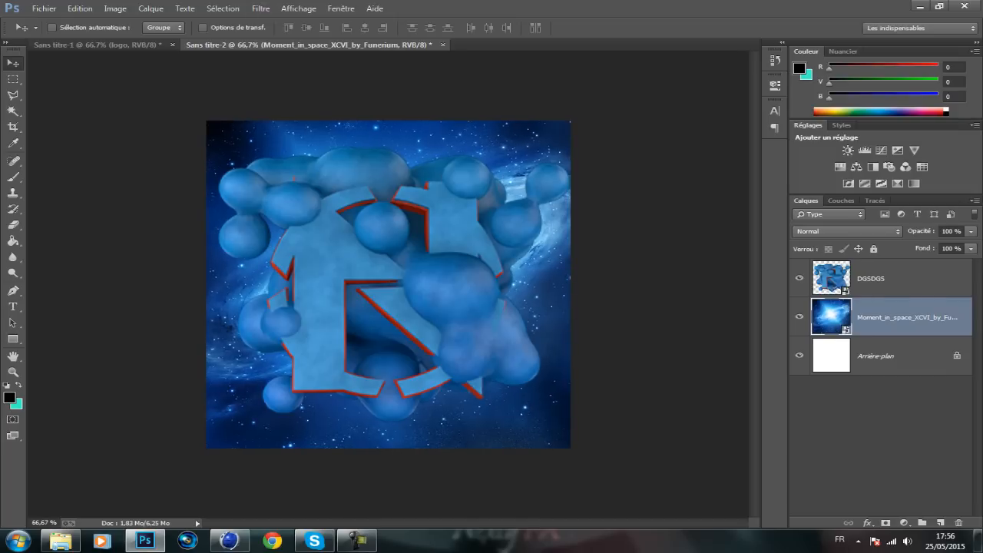
# - Rasterize the galaxy layer and turn it red with Hue/Saturation, using a hue of +133
pyautogui.rightClick(921, 316)
pyautogui.click(768, 206)
pyautogui.click(115, 8)
pyautogui.moveTo(127, 39)
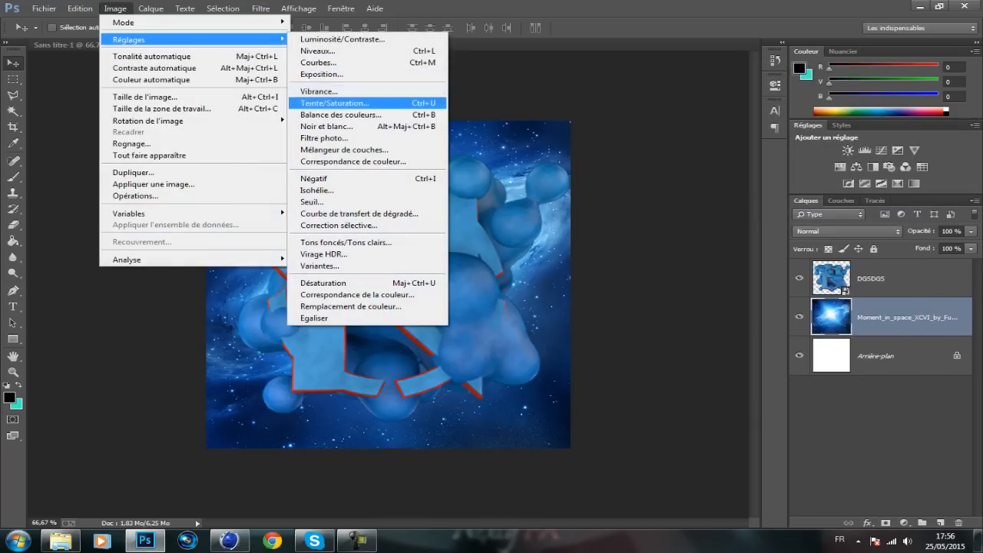
pyautogui.click(330, 103)
pyautogui.moveTo(615, 177); pyautogui.dragTo(670, 177)
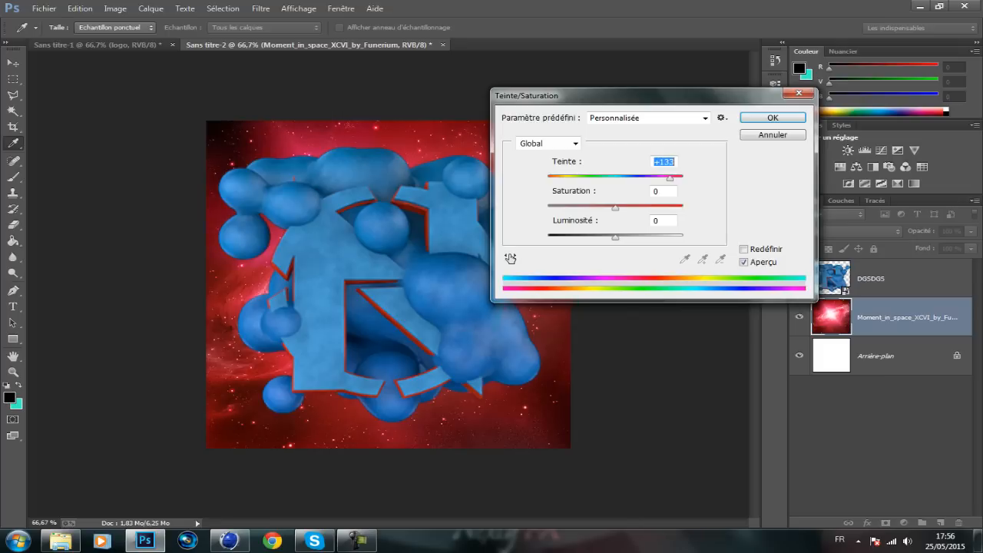
pyautogui.press('Return')
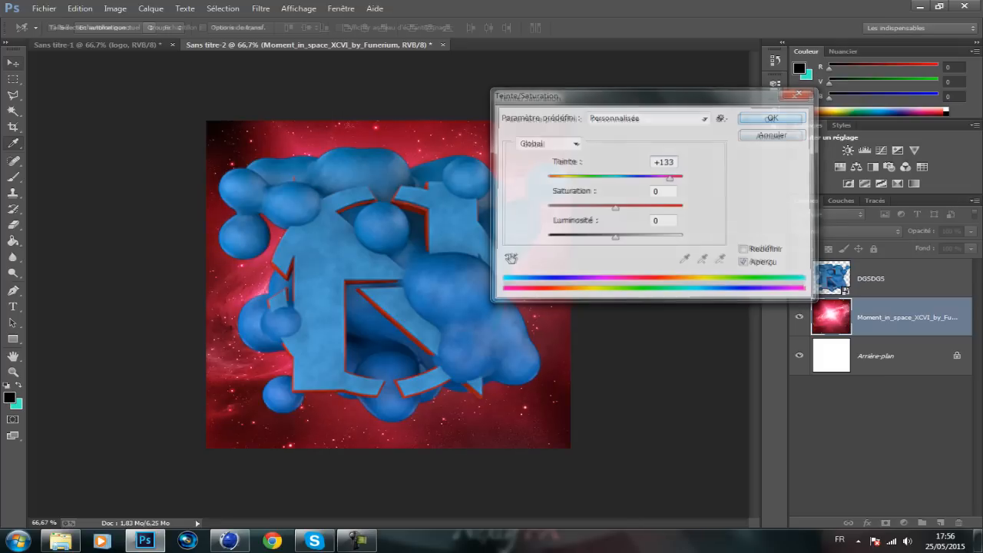
# - Apply a Gaussian blur with a 3.7 pixel radius to the galaxy layer, closing the Chrome window along the way
pyautogui.press('v')
pyautogui.click(261, 8)
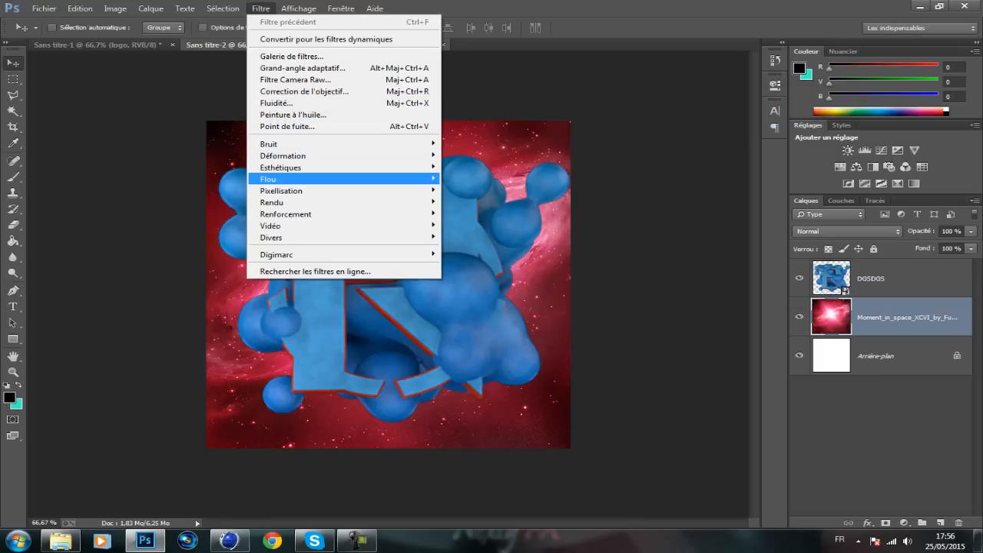
pyautogui.moveTo(307, 179)
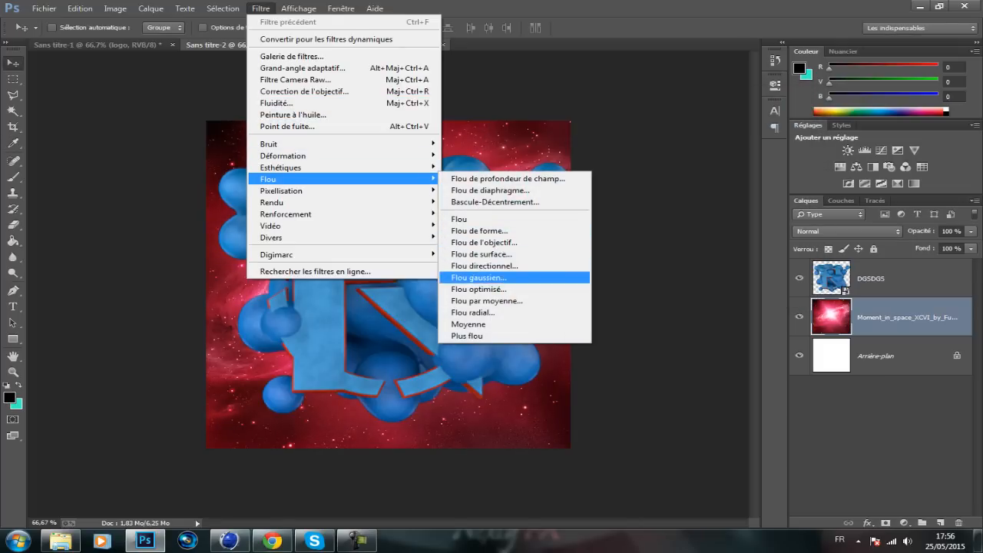
pyautogui.click(477, 277)
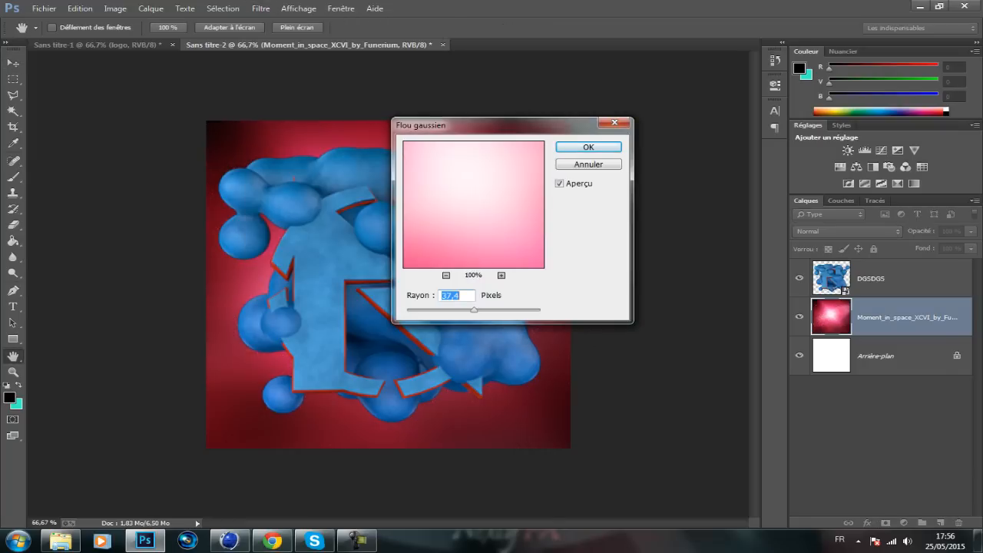
pyautogui.moveTo(475, 309); pyautogui.dragTo(435, 310)
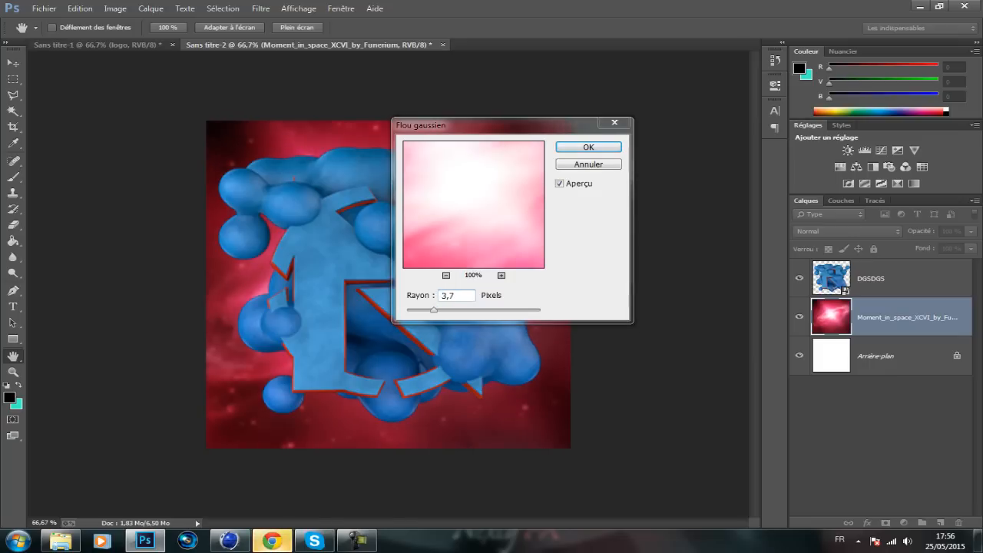
pyautogui.rightClick(272, 541)
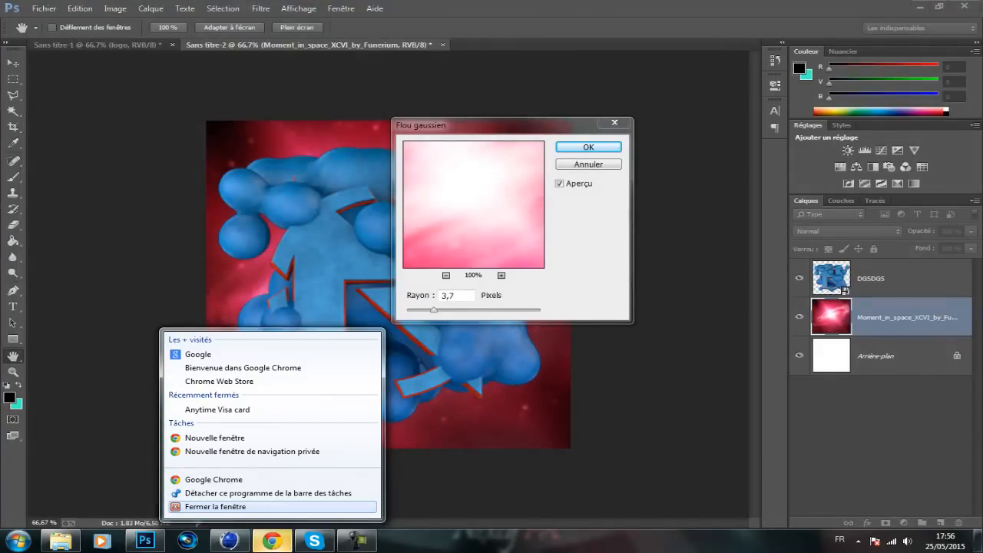
pyautogui.click(272, 507)
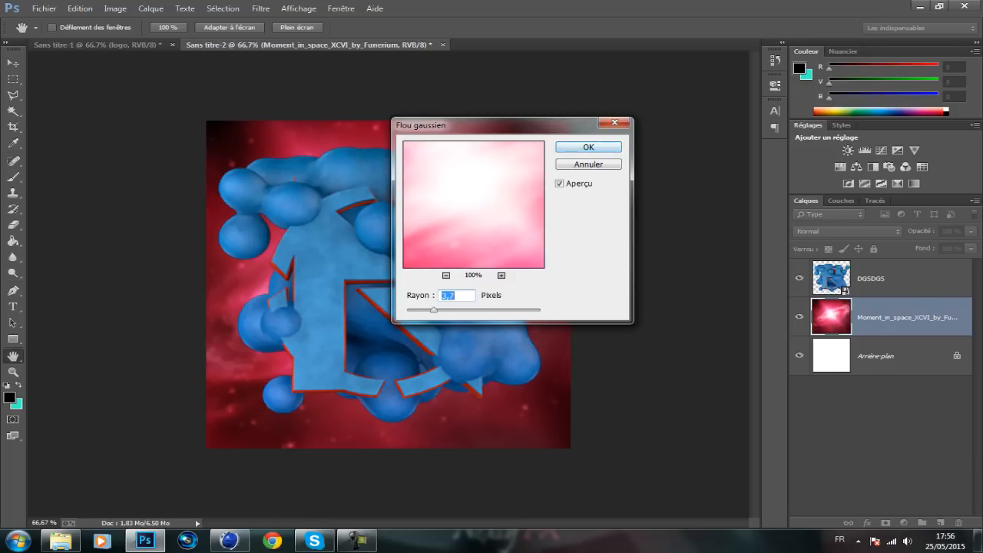
pyautogui.press('Return')
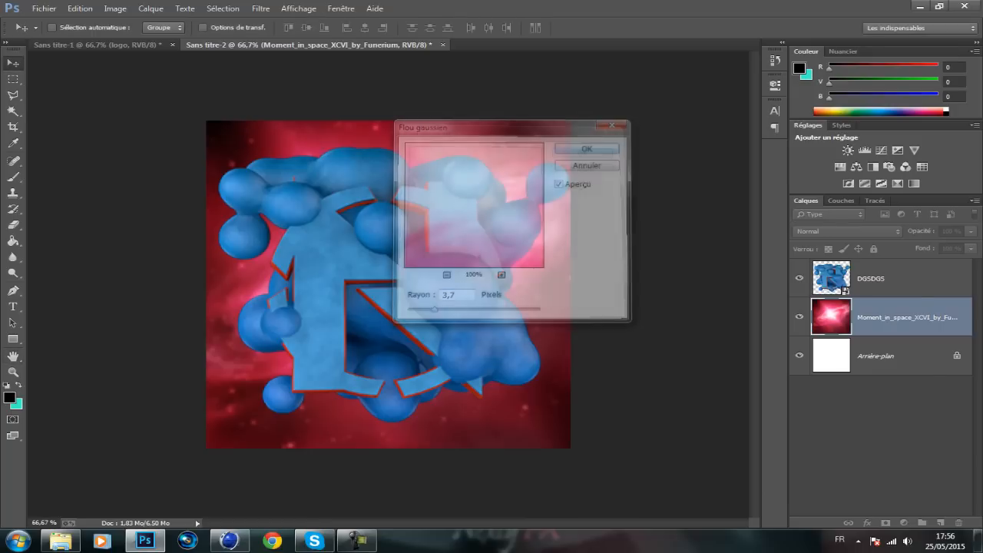
# - Compare the galaxy background with and without the Gaussian blur by undoing and redoing it
pyautogui.hotkey('ctrl', 'z')
pyautogui.hotkey('ctrl', 'z')
pyautogui.hotkey('ctrl', 'z')
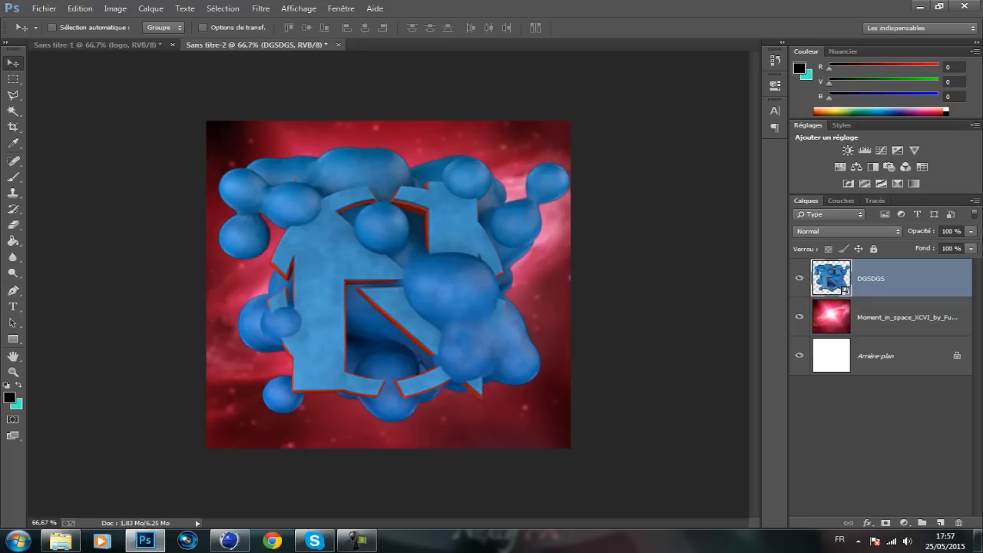
# - Duplicate the DGSDGS layer and apply a motion blur to the copy with a 0° angle and 19 pixel distance
pyautogui.hotkey('ctrl', 'j')
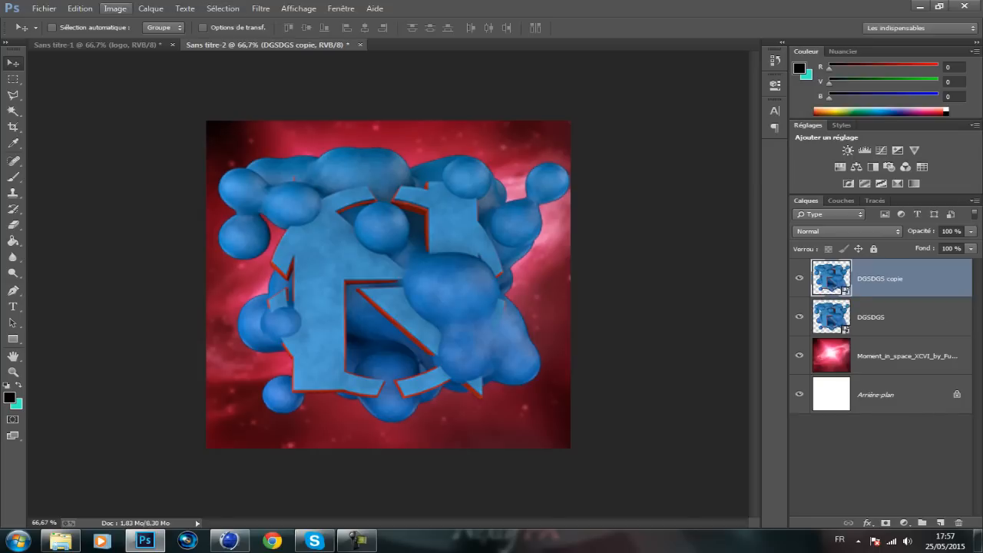
pyautogui.click(115, 8)
pyautogui.moveTo(129, 39)
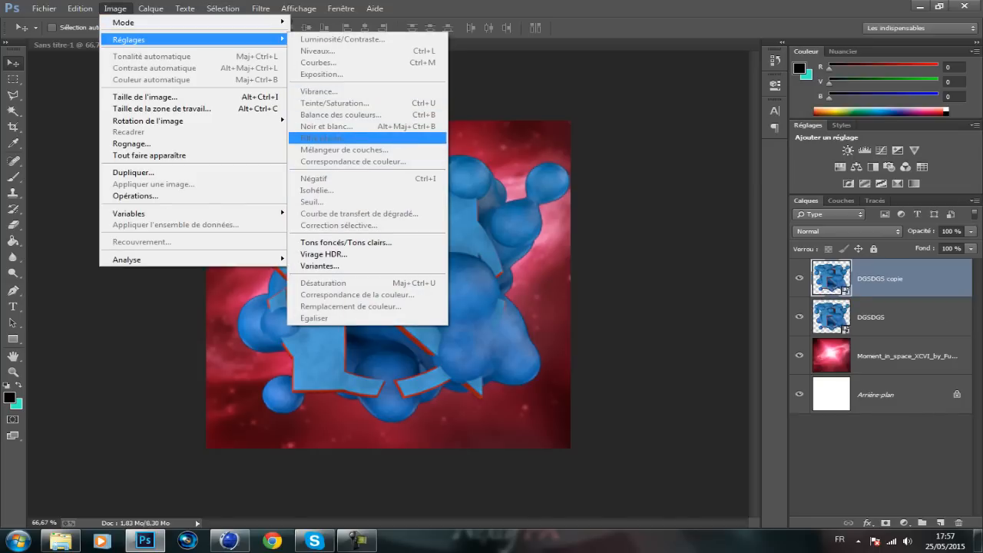
pyautogui.click(115, 9)
pyautogui.click(260, 9)
pyautogui.click(261, 8)
pyautogui.click(260, 9)
pyautogui.moveTo(268, 179)
pyautogui.click(484, 266)
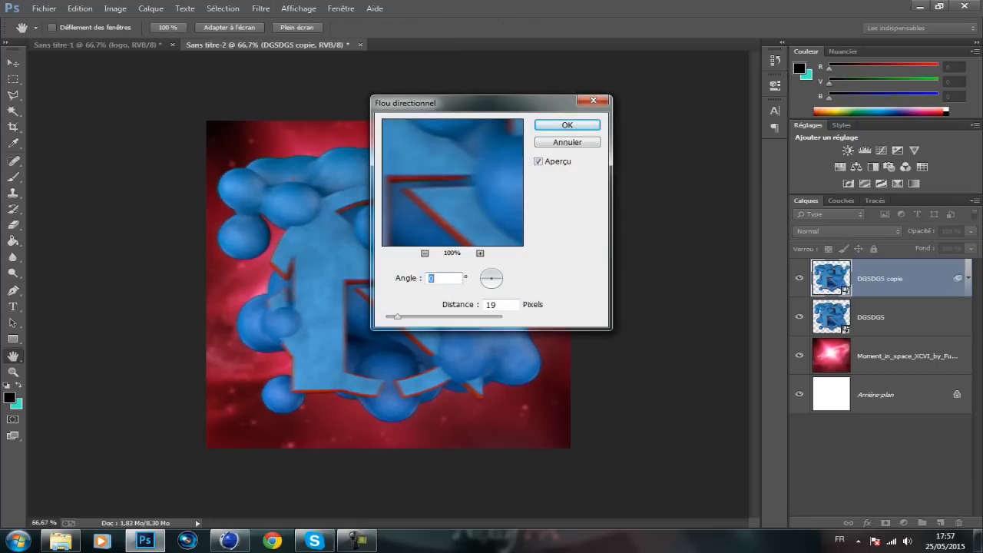
pyautogui.press('Return')
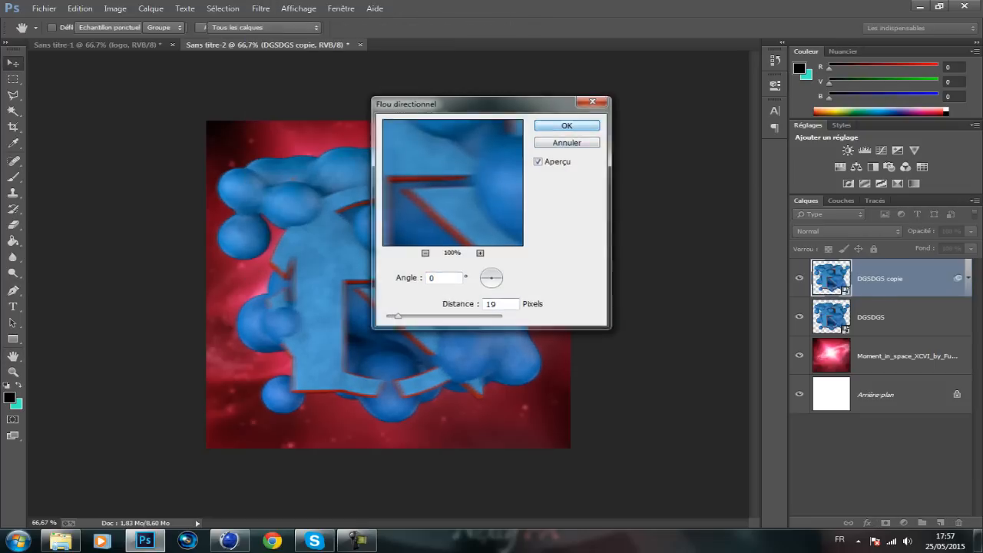
# - Rasterize the blurred DGSDGS copy and erase its central area with a 345 pixel eraser at 46% opacity
pyautogui.click(13, 225)
pyautogui.click(345, 230)
pyautogui.click(476, 212)
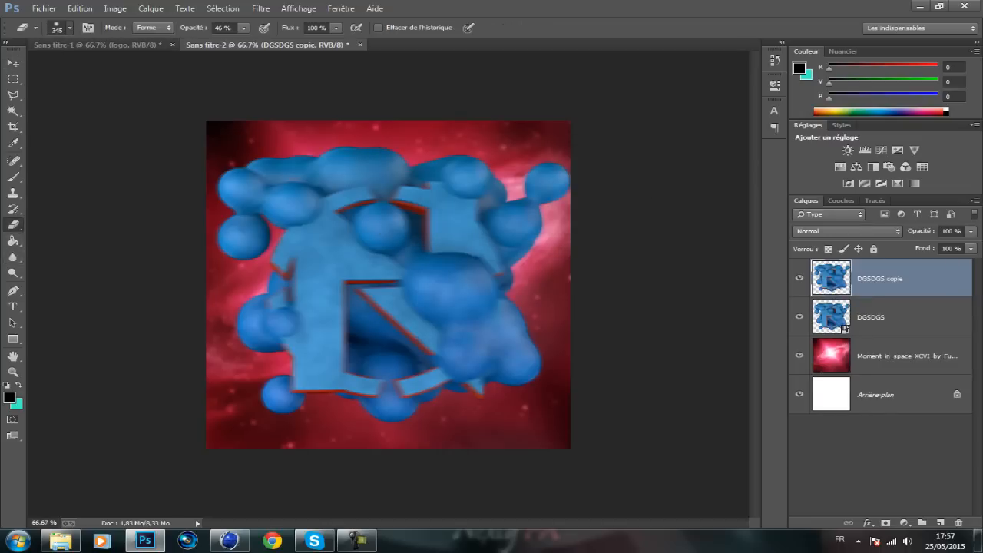
pyautogui.click(69, 27)
pyautogui.press('Return')
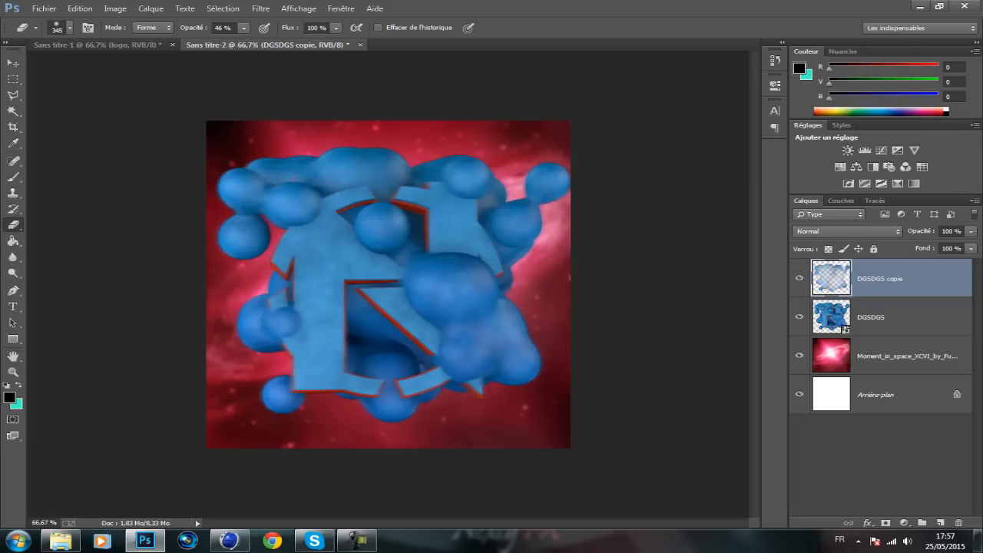
# - Enlarge the DGSDGS layer and its blurred copy together, stretching them wider so the outer balls run past the canvas edges
pyautogui.keyDown('shift'); pyautogui.click(892, 317); pyautogui.keyUp('shift')
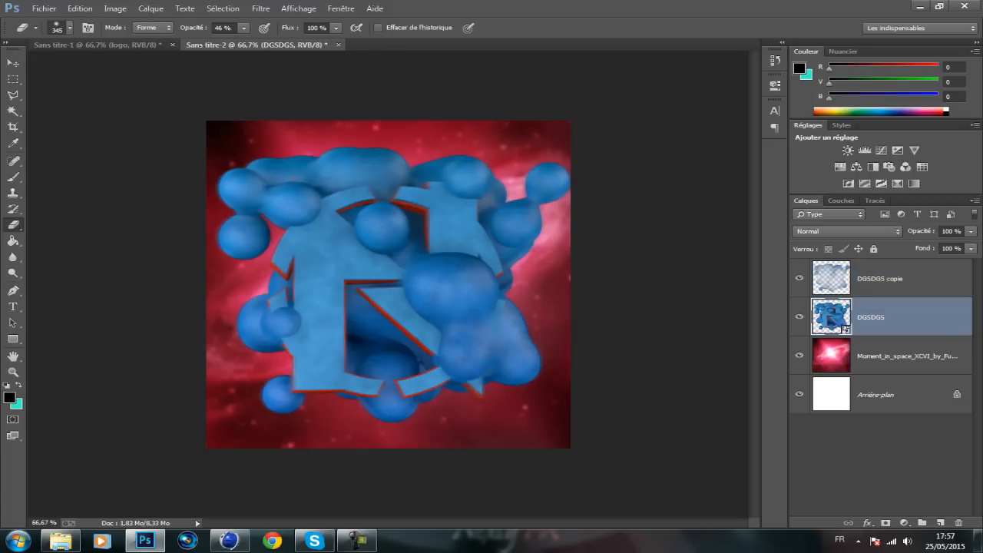
pyautogui.hotkey('ctrl', 't')
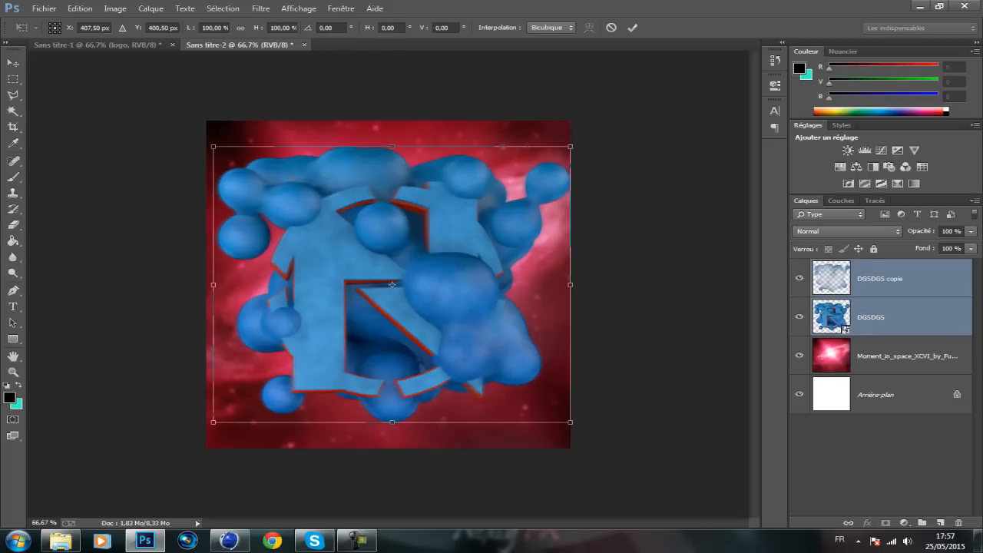
pyautogui.moveTo(570, 146); pyautogui.dragTo(534, 177)
pyautogui.press('Return')
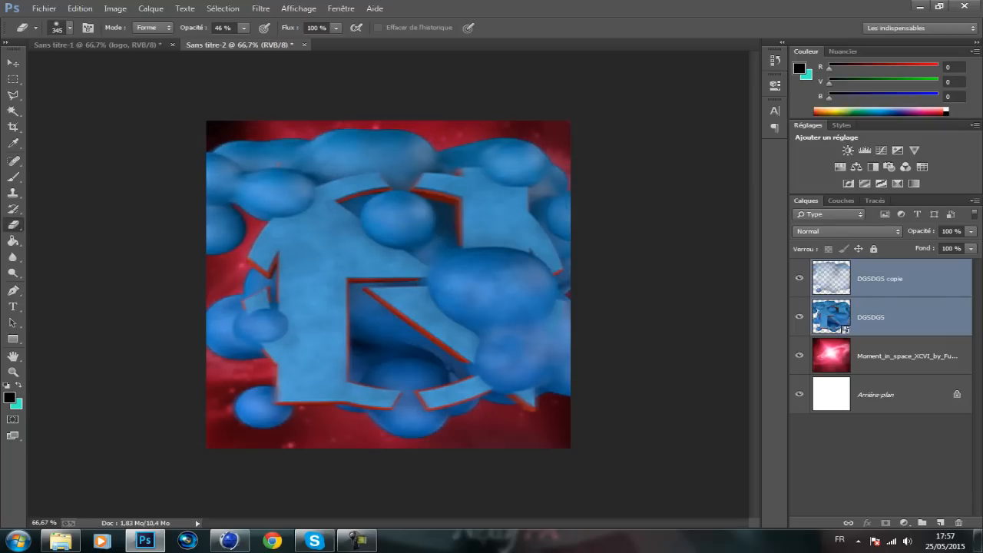
# - Undo the last enlargement of the DGSDGS layer and its copy, and clear the selection around the blurred copy
pyautogui.hotkey('ctrl', 'z')
pyautogui.hotkey('ctrl', 't')
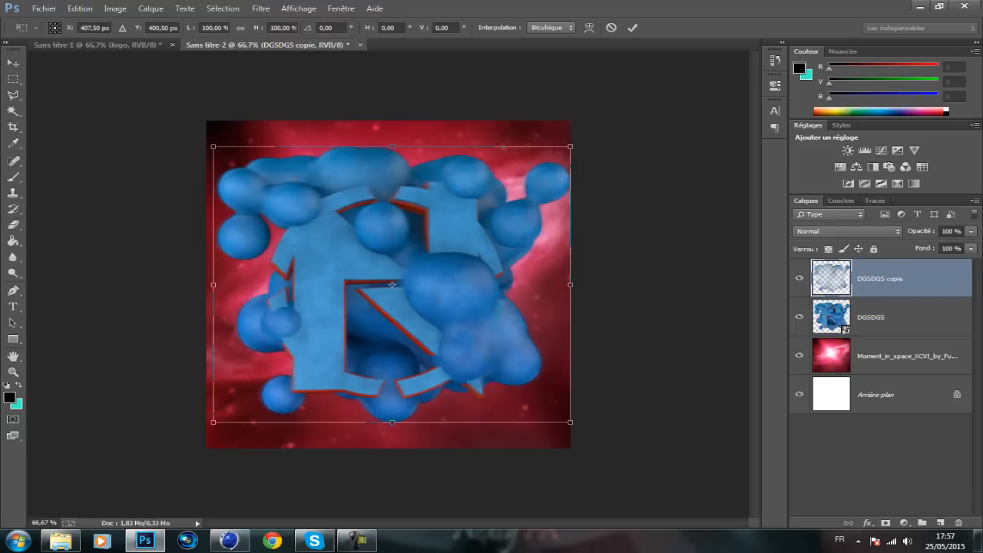
pyautogui.press('Return')
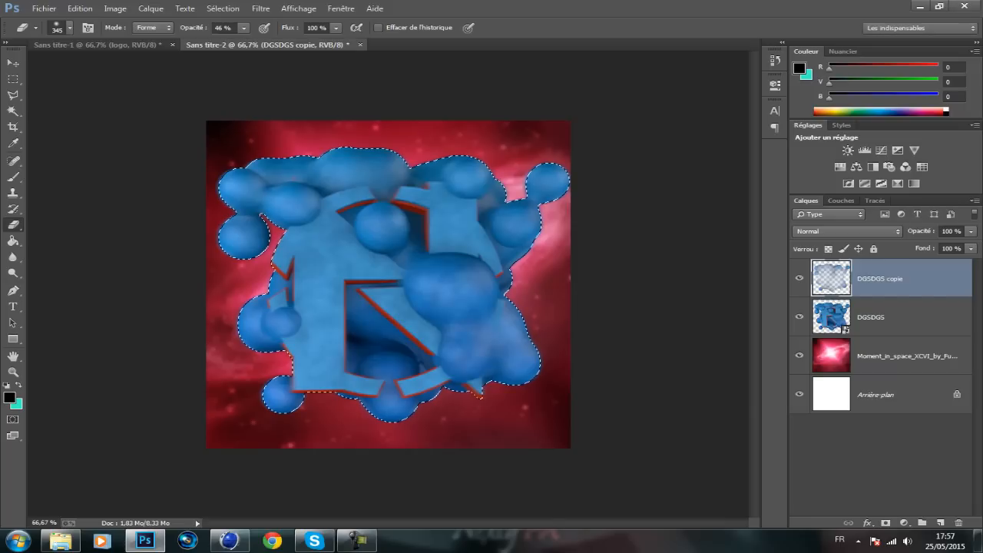
pyautogui.hotkey('ctrl', 'd')
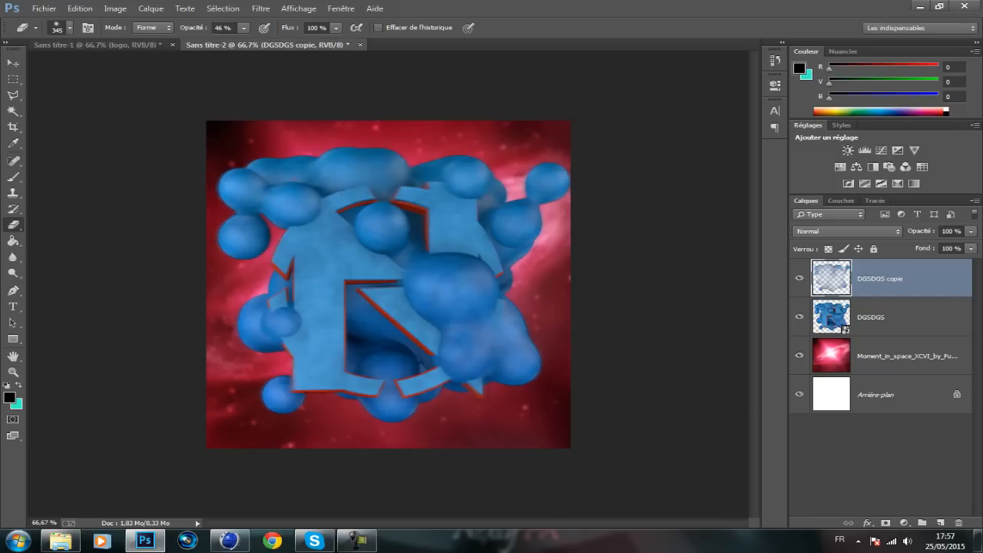
# - Enlarge the DGSDGS layer and its copy together proportionally and reposition them so the outer balls slightly overrun the canvas sides
pyautogui.keyDown('shift'); pyautogui.click(891, 317); pyautogui.keyUp('shift')
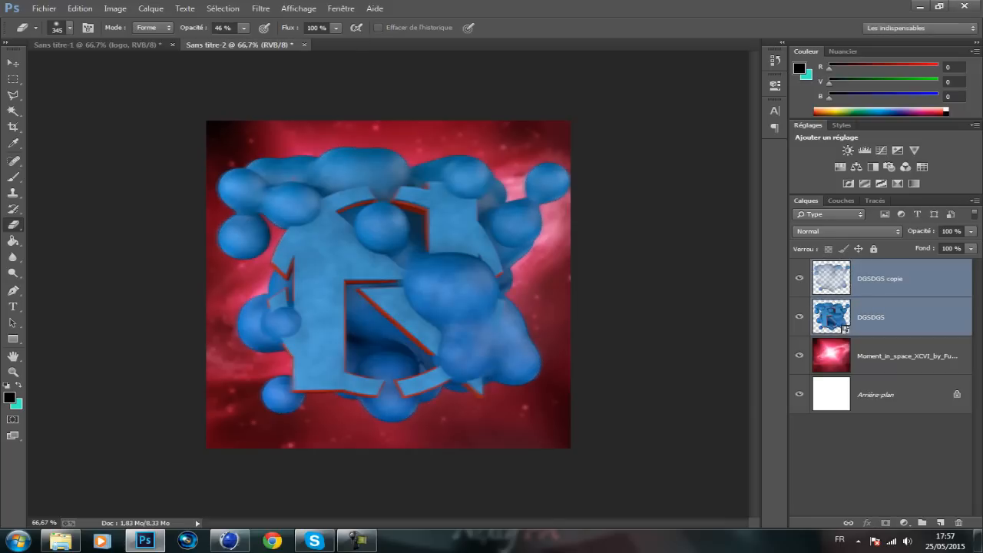
pyautogui.hotkey('ctrl', 't')
pyautogui.keyDown('shift'); pyautogui.moveTo(570, 146); pyautogui.dragTo(634, 97); pyautogui.keyUp('shift')
pyautogui.moveTo(535, 144); pyautogui.dragTo(542, 179)
pyautogui.keyDown('shift'); pyautogui.moveTo(610, 121); pyautogui.dragTo(578, 136); pyautogui.keyUp('shift')
pyautogui.moveTo(558, 178); pyautogui.dragTo(567, 169)
pyautogui.press('Return')
# - Add a new layer above the galaxy background and set the brush's foreground colour to bright blue (RGB 58, 153, 243)
pyautogui.click(907, 356)
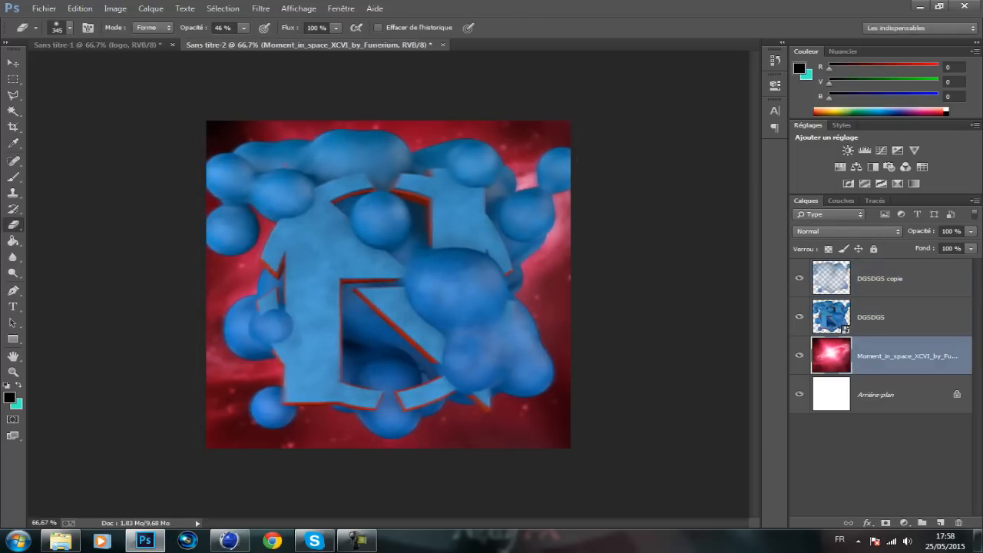
pyautogui.click(941, 522)
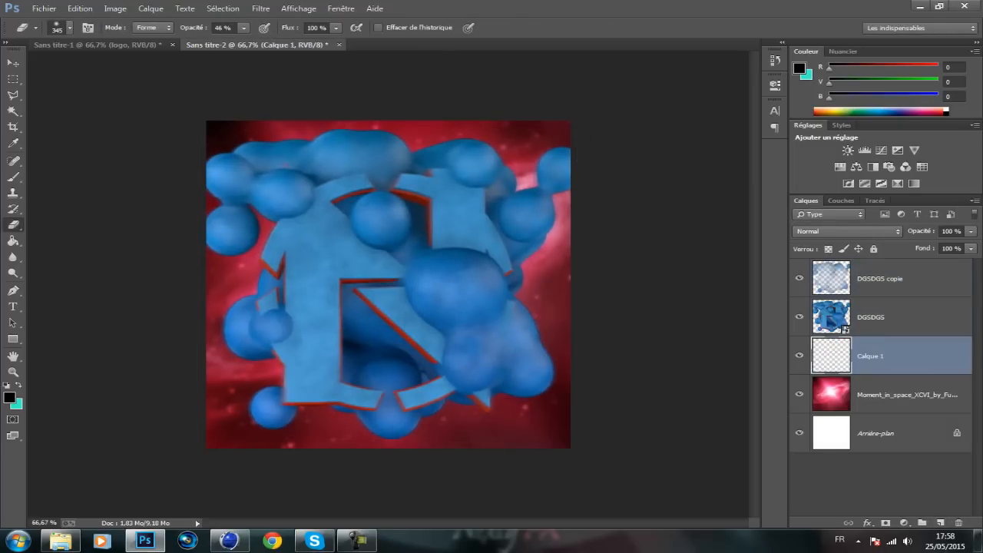
pyautogui.click(13, 177)
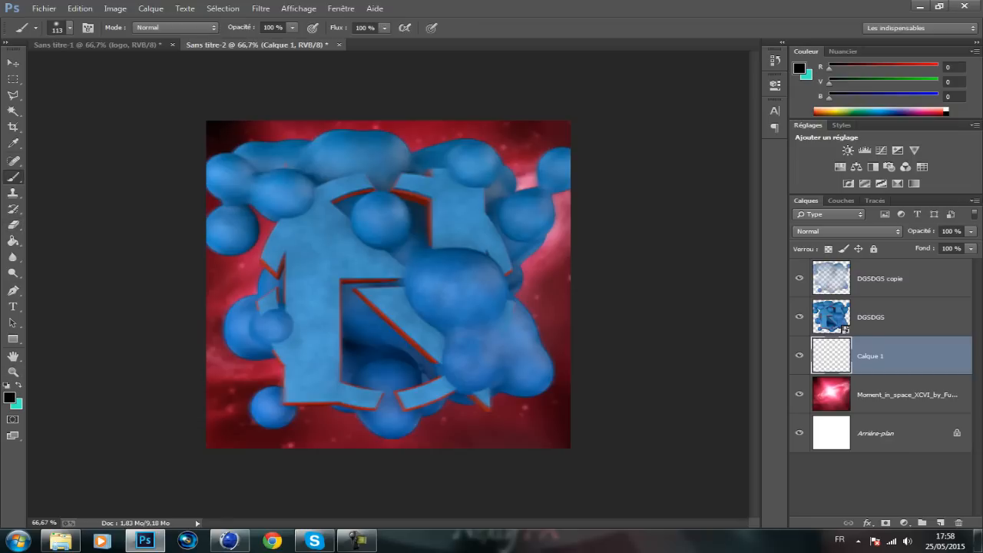
pyautogui.click(9, 397)
pyautogui.click(455, 286)
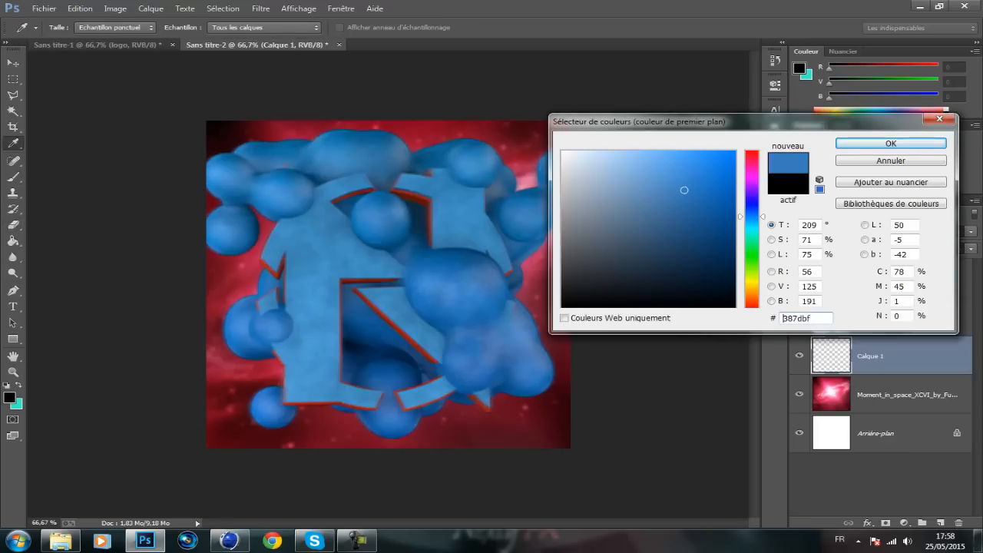
pyautogui.click(694, 158)
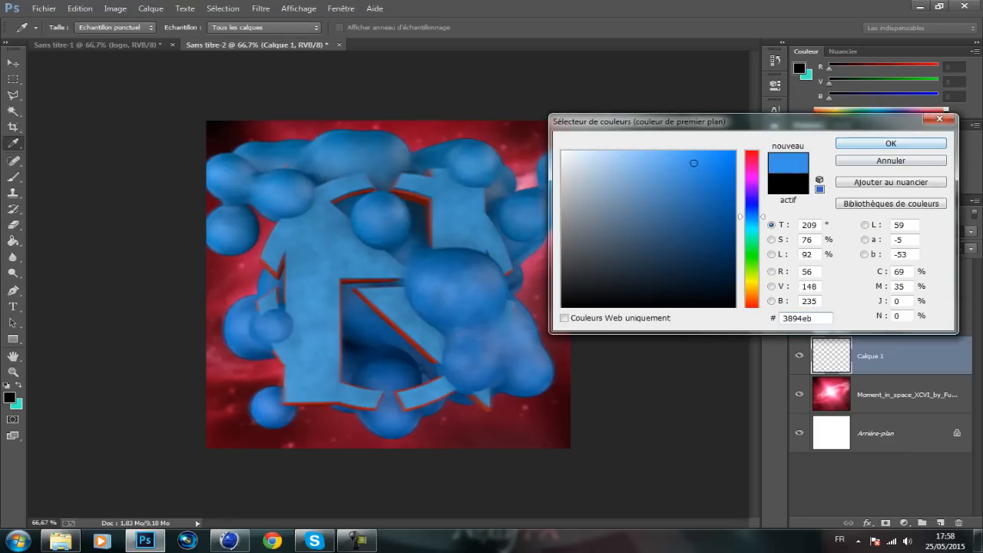
pyautogui.click(891, 143)
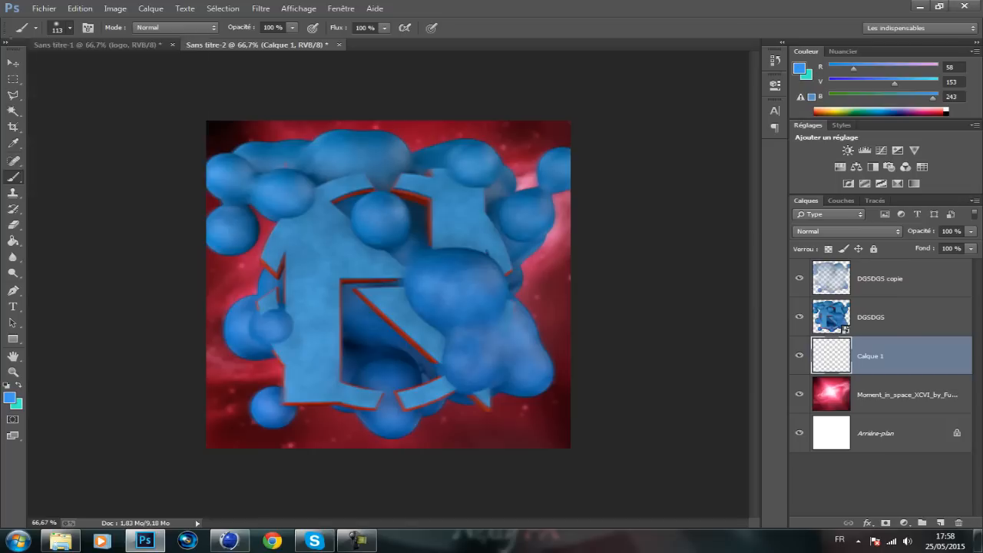
# - Paint five soft blue spots around the canvas edges on the new layer with a 459 pixel brush
pyautogui.click(69, 27)
pyautogui.moveTo(127, 67); pyautogui.dragTo(137, 67)
pyautogui.click(484, 448)
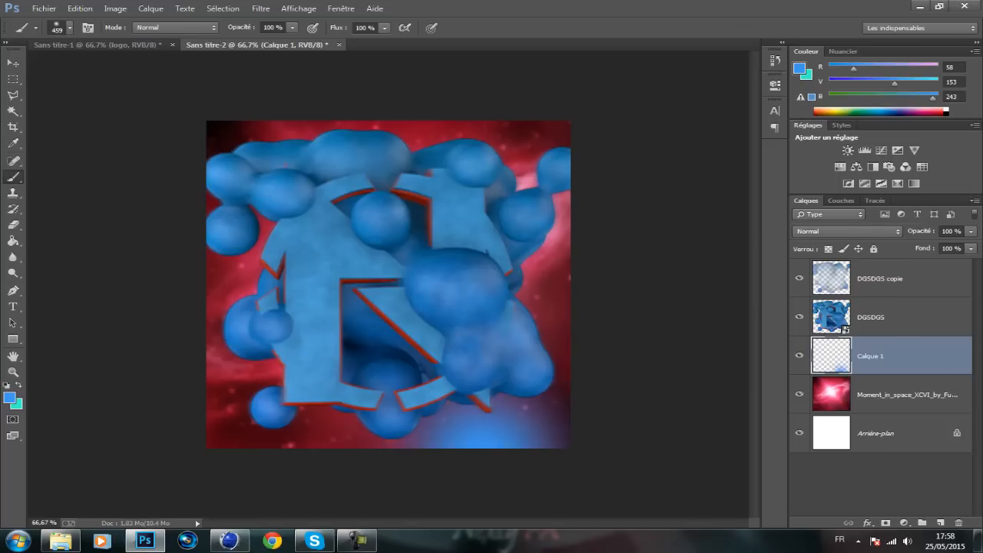
pyautogui.click(217, 129)
pyautogui.click(232, 382)
pyautogui.click(569, 285)
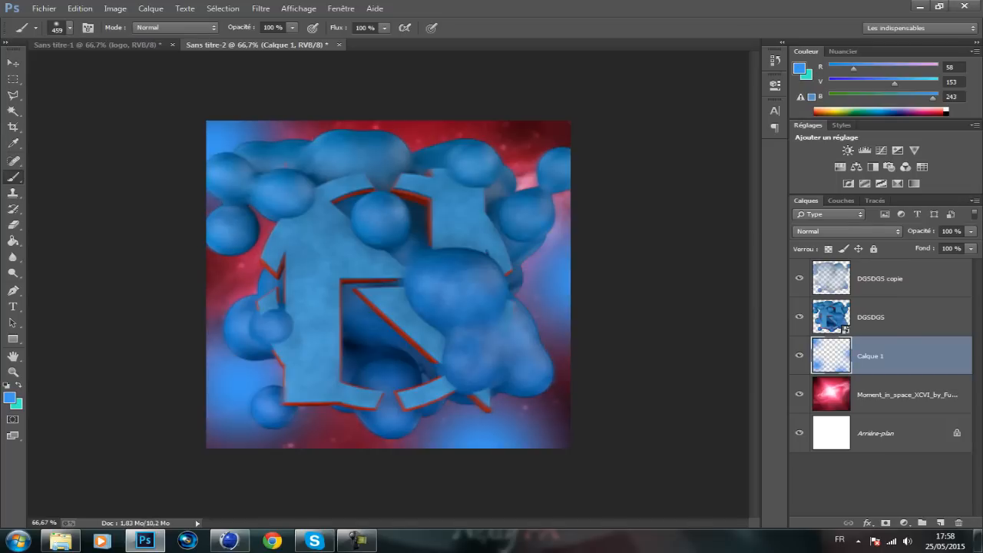
pyautogui.click(415, 121)
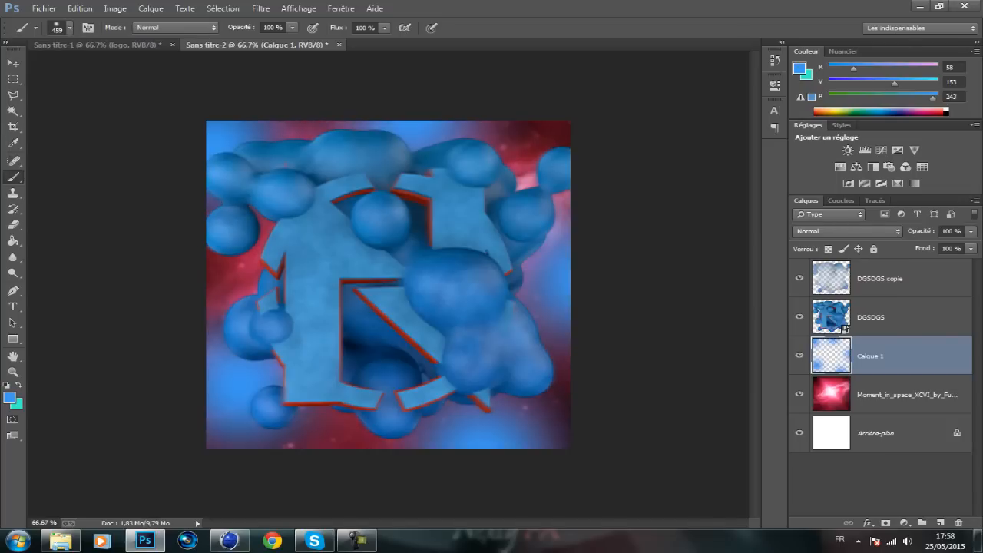
# - Set the blue spots layer to the Superposition blend mode and lower its opacity to 55%
pyautogui.click(848, 230)
pyautogui.click(829, 160)
pyautogui.click(847, 231)
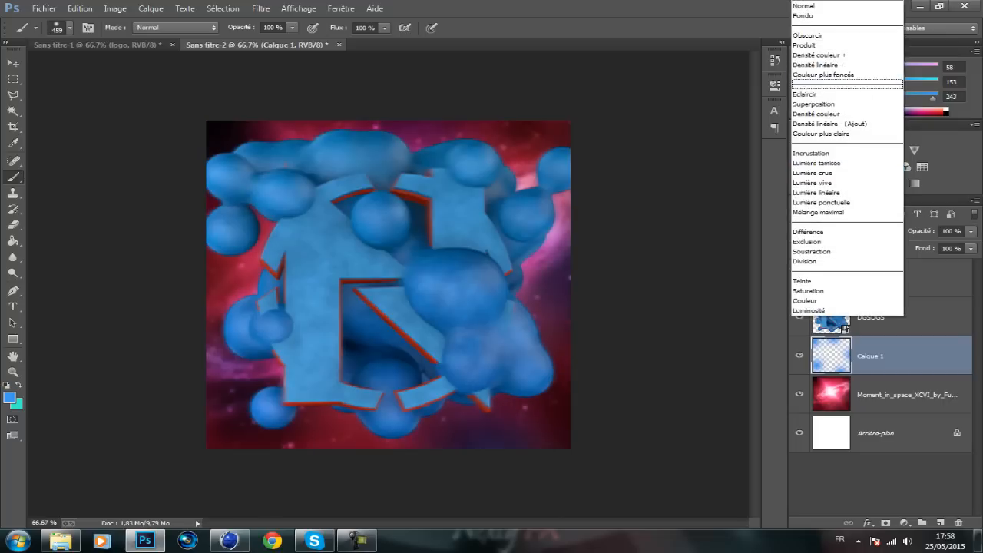
pyautogui.click(830, 103)
pyautogui.moveTo(920, 231); pyautogui.dragTo(886, 231)
# - Apply a 3.7 pixel Gaussian blur to the blue spots layer and reduce its opacity to 37%
pyautogui.click(261, 8)
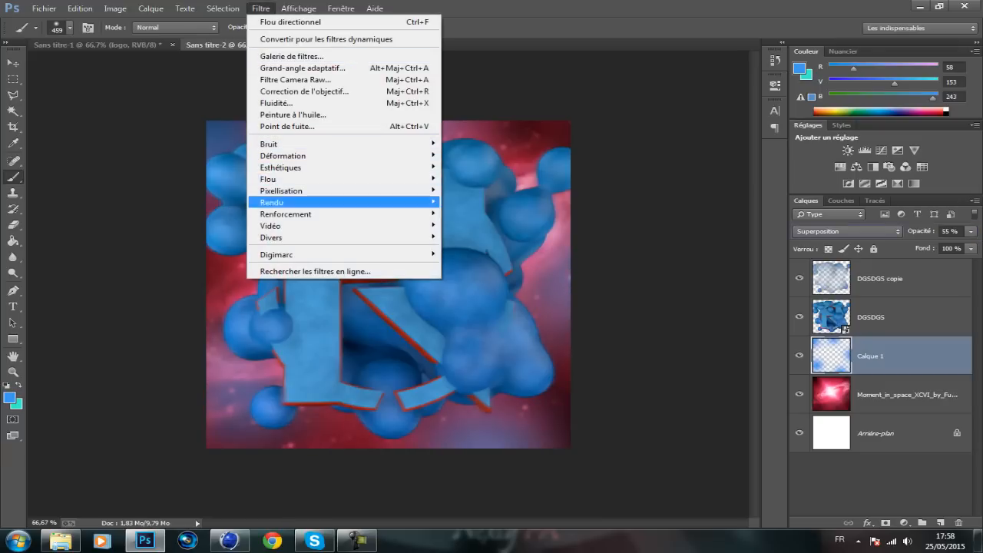
pyautogui.moveTo(271, 179)
pyautogui.click(480, 278)
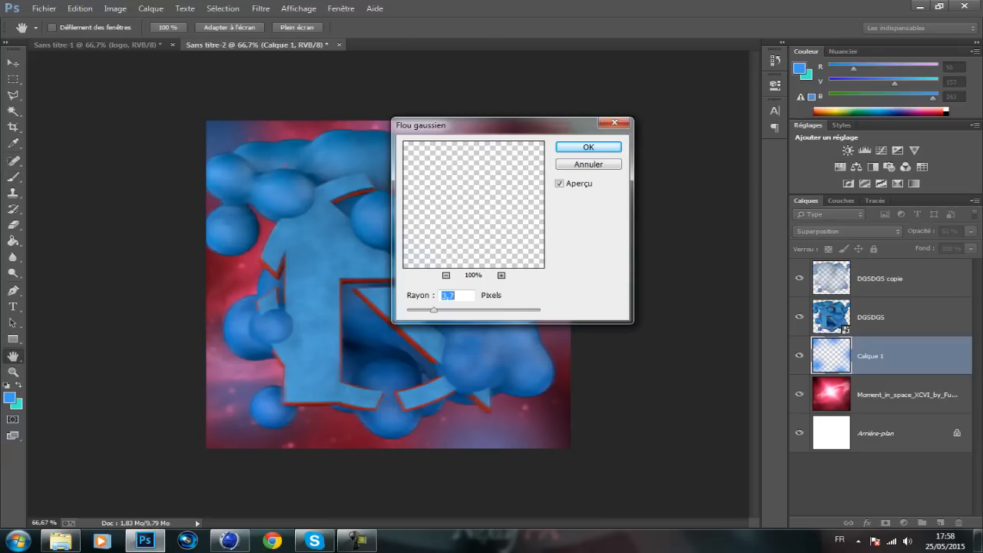
pyautogui.press('Return')
pyautogui.moveTo(922, 231); pyautogui.dragTo(908, 231)
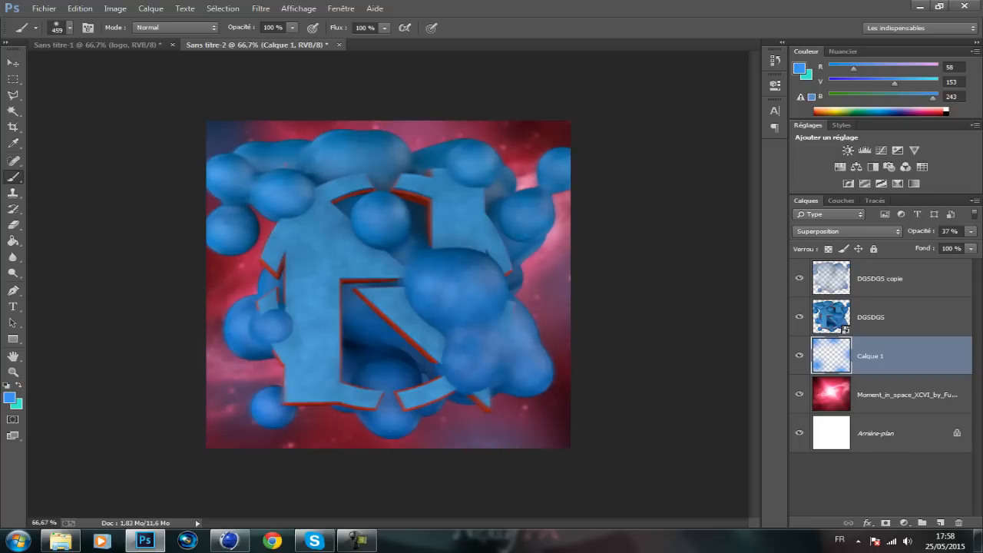
# - Create a layer group above the DGSDGS copy and name it cc
pyautogui.click(880, 278)
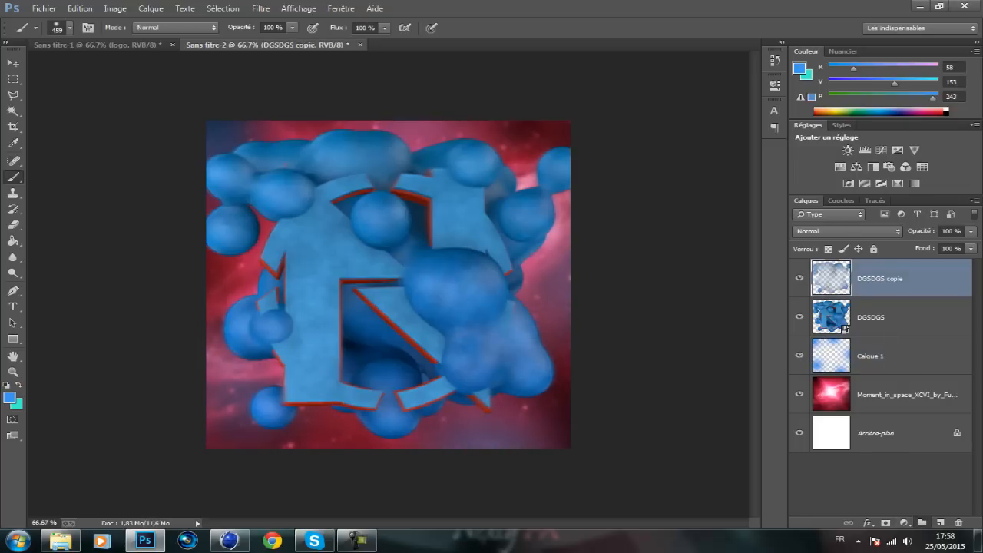
pyautogui.click(922, 523)
pyautogui.doubleClick(857, 266)
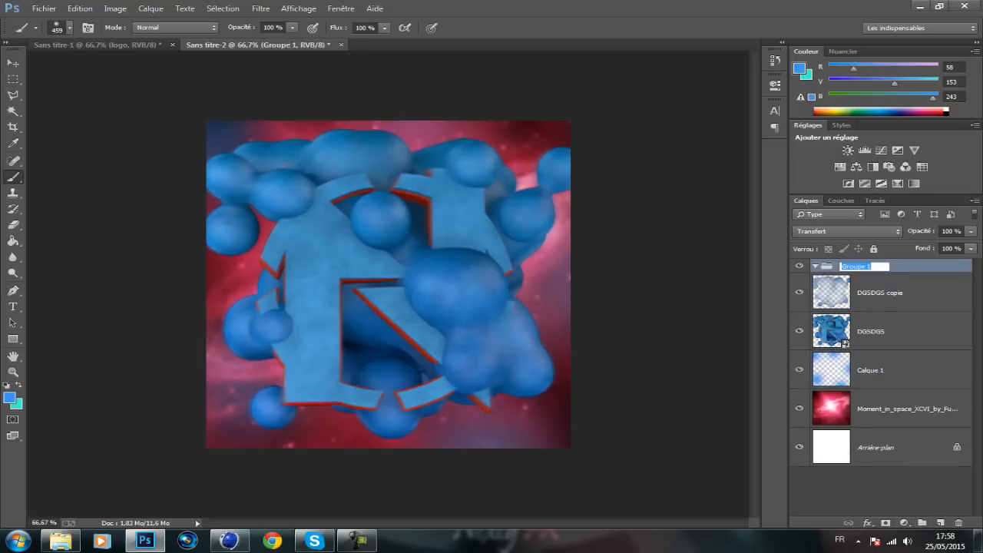
pyautogui.write('cc')
pyautogui.press('Return')
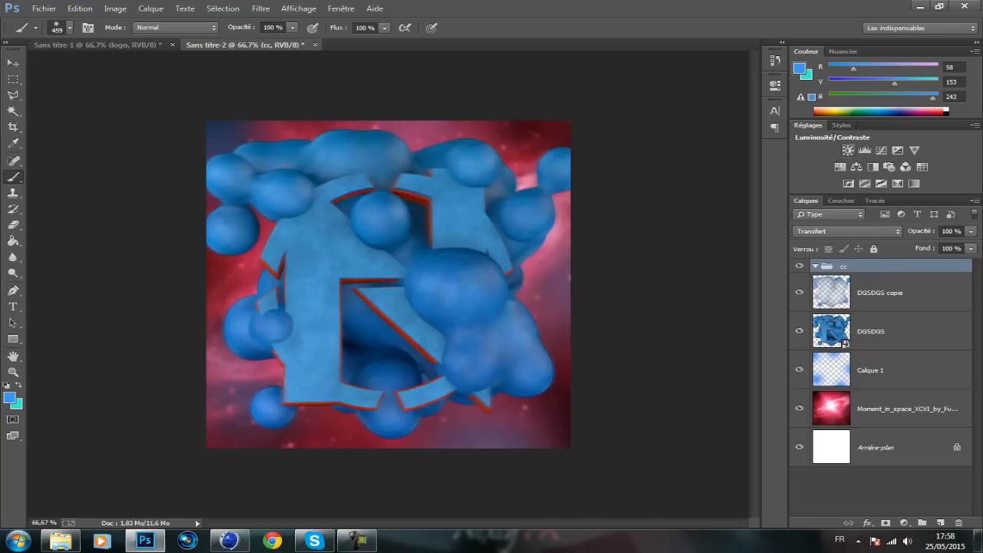
# - Add a Brightness/Contrast adjustment in the cc group with brightness -22 and contrast 40
pyautogui.click(848, 150)
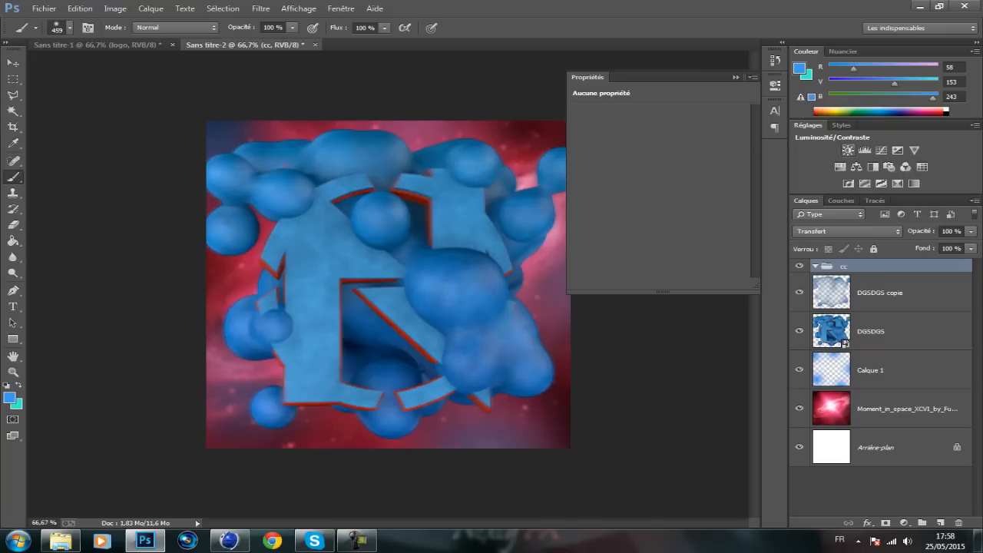
pyautogui.moveTo(659, 170); pyautogui.dragTo(646, 146)
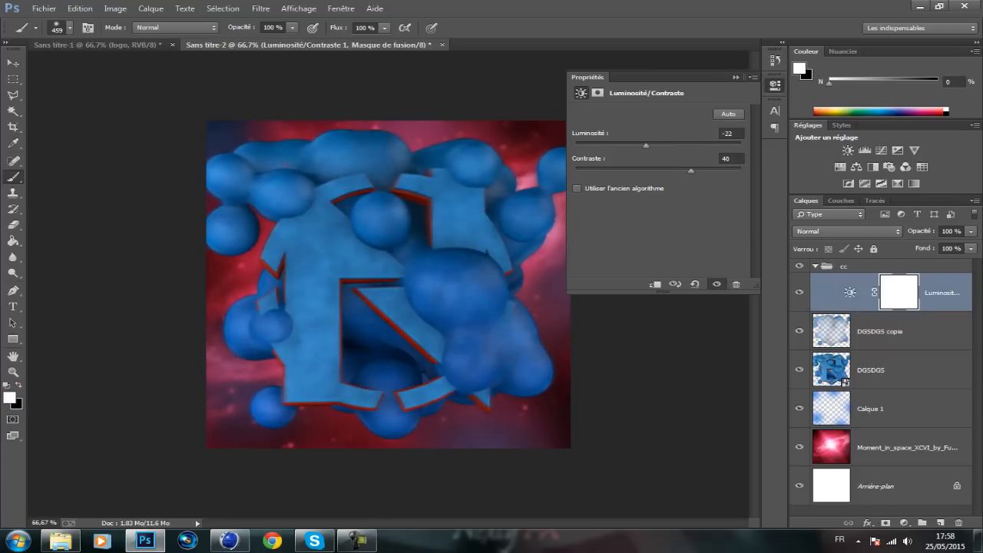
pyautogui.click(736, 77)
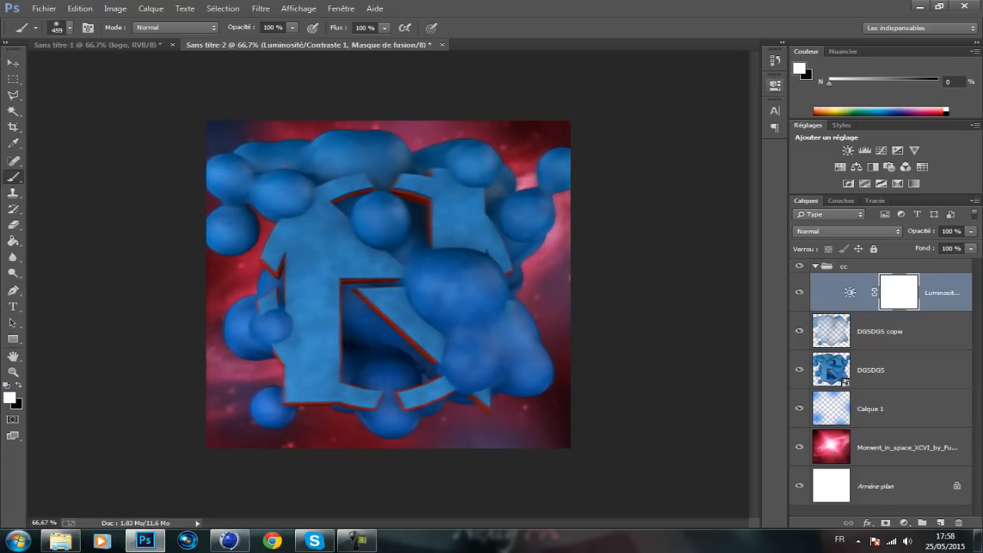
# - Add a Color Balance adjustment in the cc group, shifting the midtones toward cyan and adjusting the magenta-green balance
pyautogui.click(857, 167)
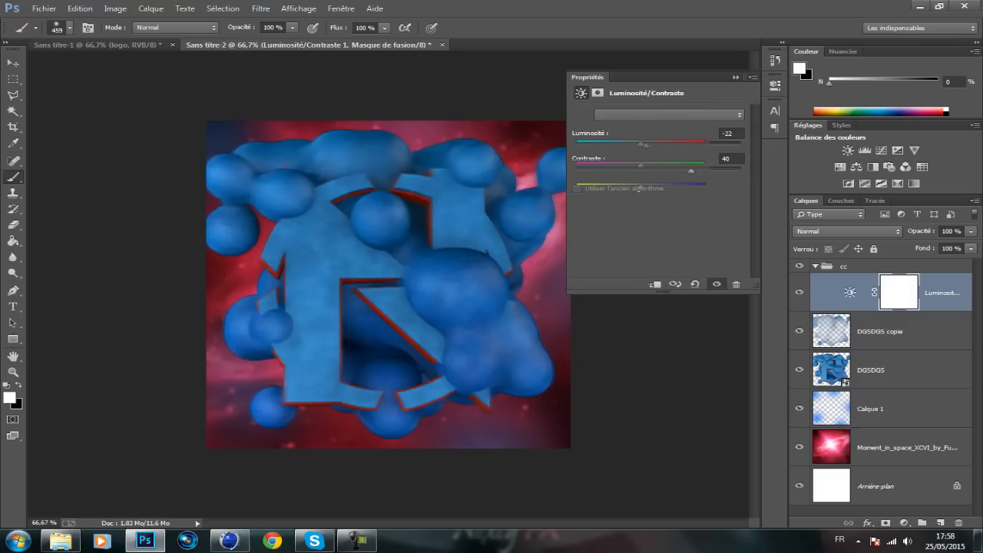
pyautogui.moveTo(641, 143); pyautogui.dragTo(627, 143)
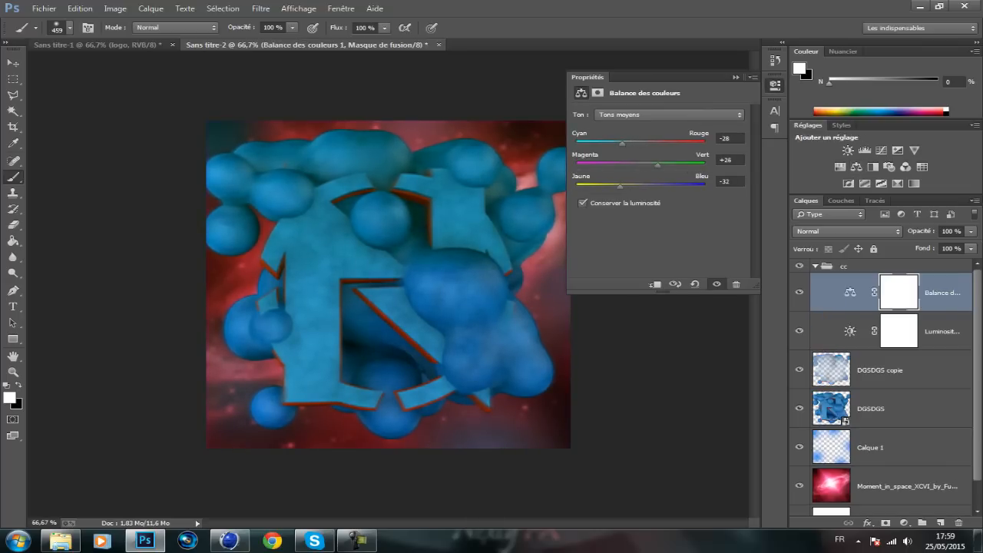
pyautogui.moveTo(655, 165); pyautogui.dragTo(634, 164)
pyautogui.moveTo(650, 165); pyautogui.dragTo(623, 165)
pyautogui.click(736, 77)
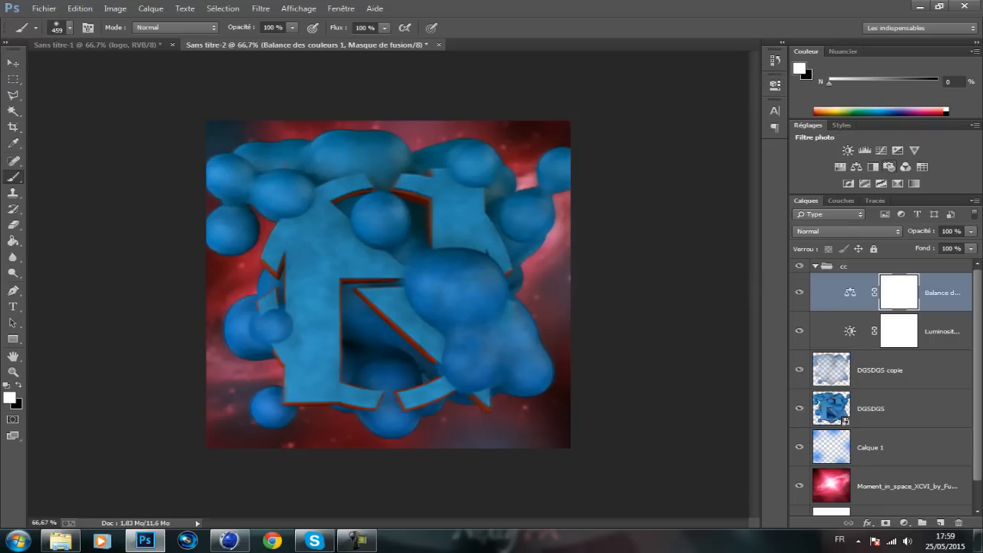
# - Add a warming photo filter (85) at 25% density and a Hue/Saturation adjustment with saturation +12 to the cc group
pyautogui.click(889, 167)
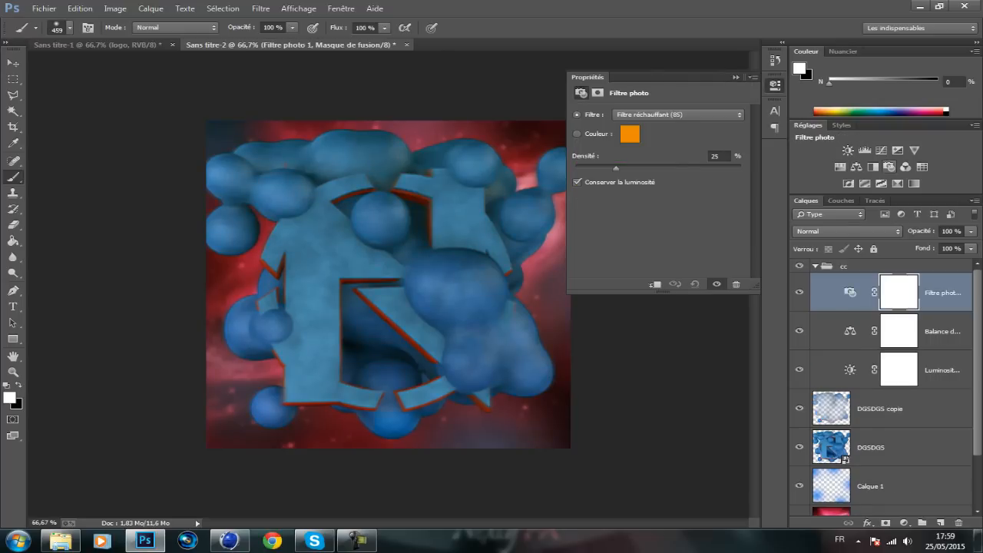
pyautogui.click(737, 77)
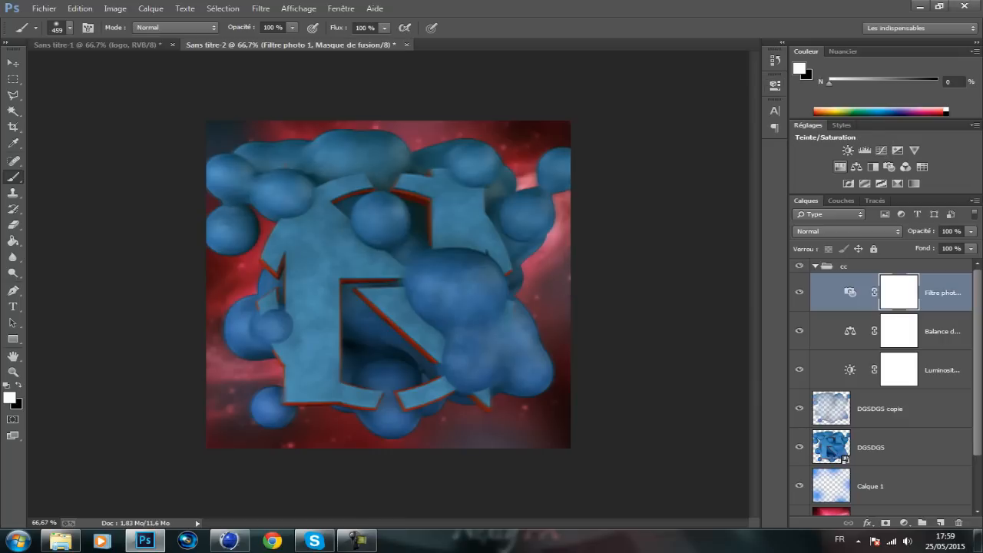
pyautogui.click(840, 166)
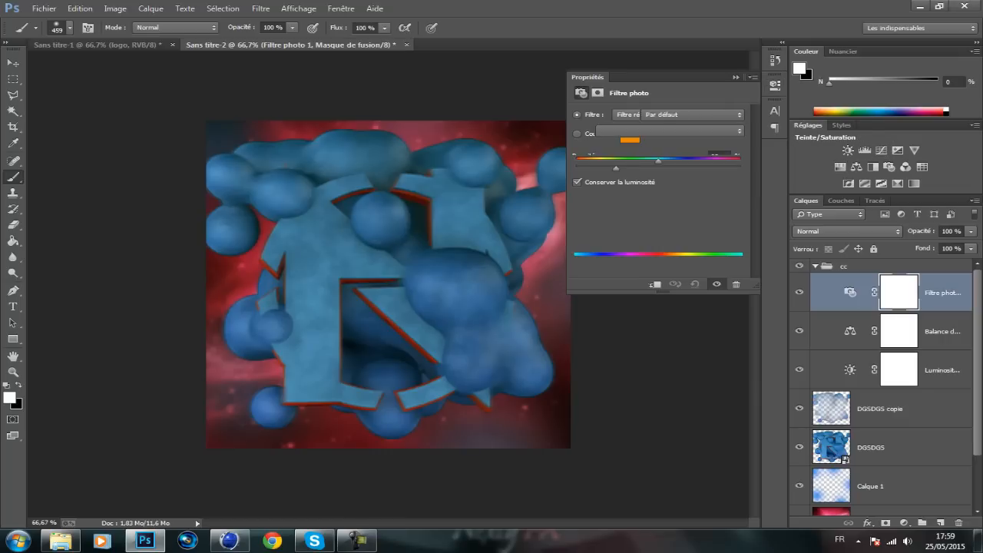
pyautogui.moveTo(656, 185)
pyautogui.mouseDown()
pyautogui.moveTo(639, 186)
pyautogui.moveTo(659, 186)
pyautogui.moveTo(651, 186)
pyautogui.mouseUp()
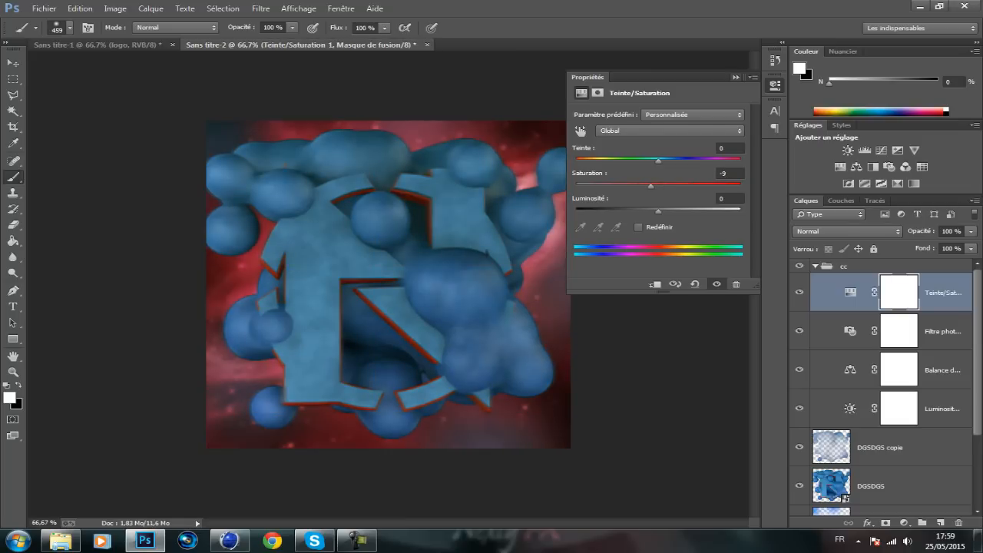
pyautogui.click(799, 292)
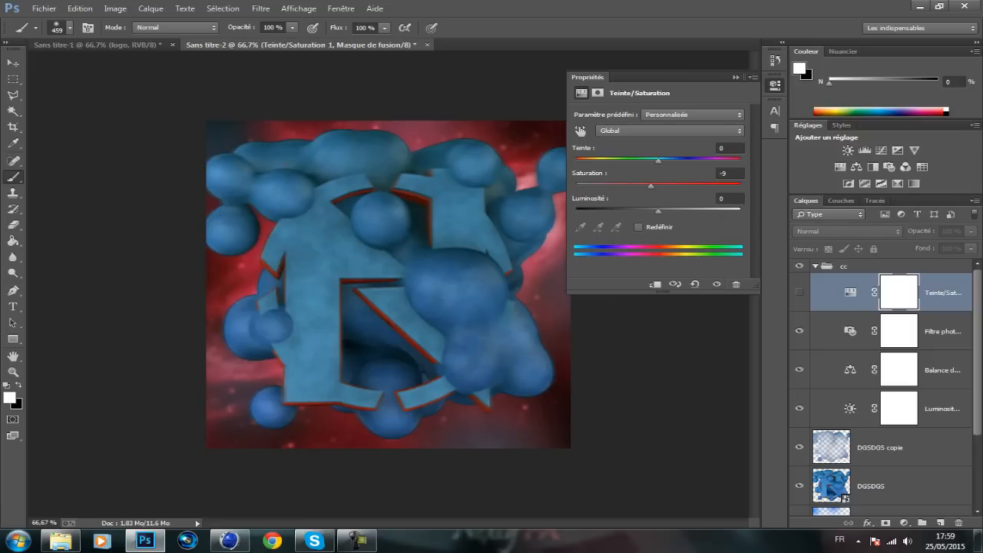
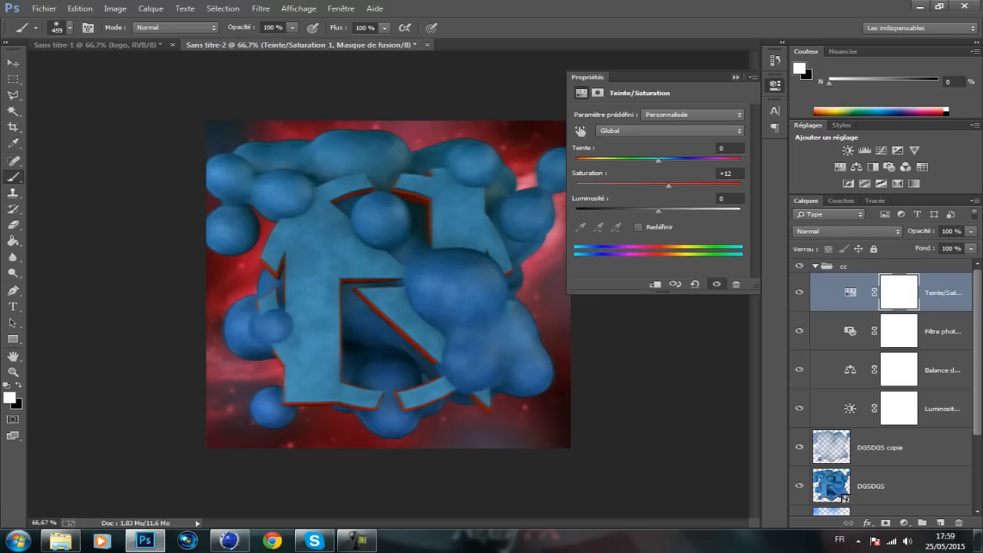
pyautogui.click(736, 77)
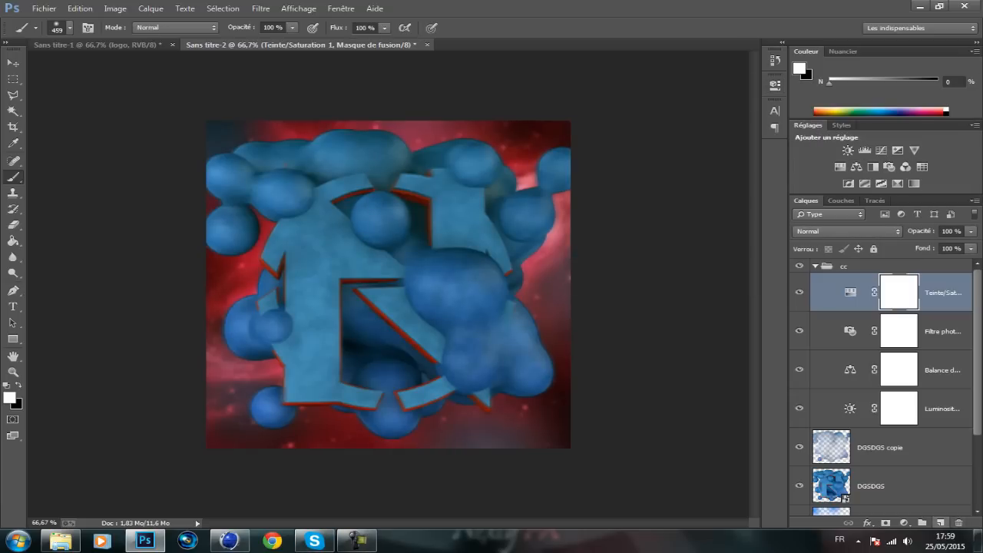
# - Add a layer above the Hue/Saturation adjustment and paint soft white light spots around the edges of the canvas
pyautogui.click(940, 523)
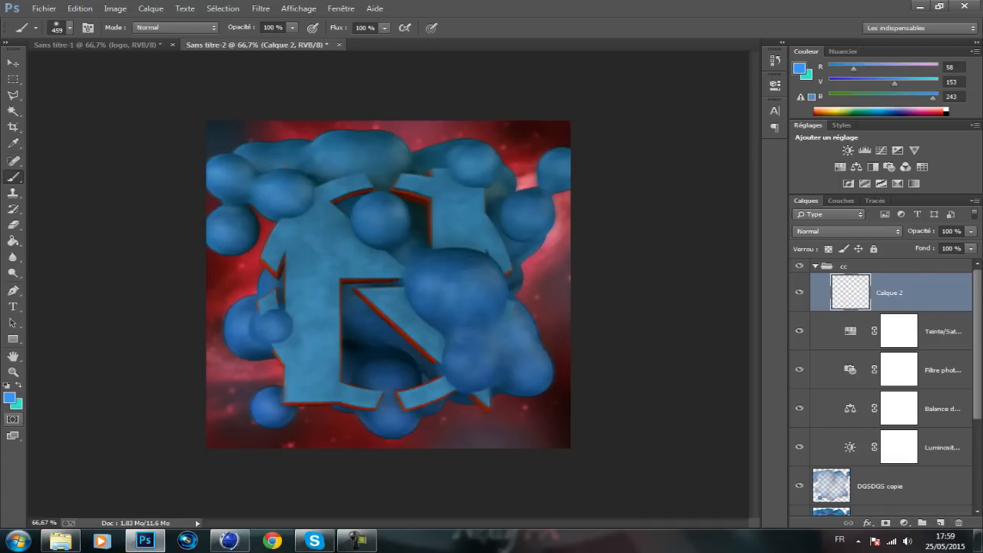
pyautogui.click(9, 398)
pyautogui.moveTo(630, 172); pyautogui.dragTo(562, 152)
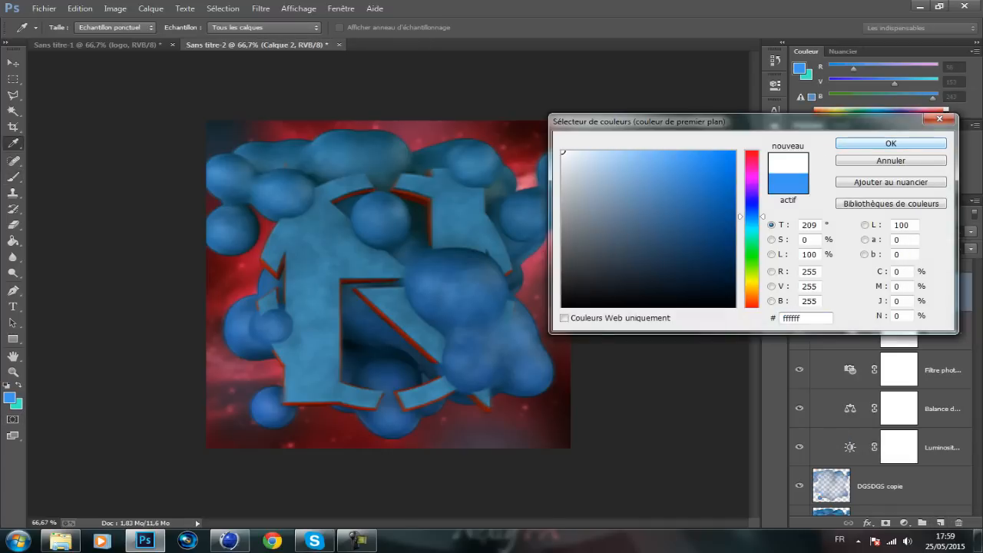
pyautogui.press('Return')
pyautogui.press('b')
pyautogui.click(565, 206)
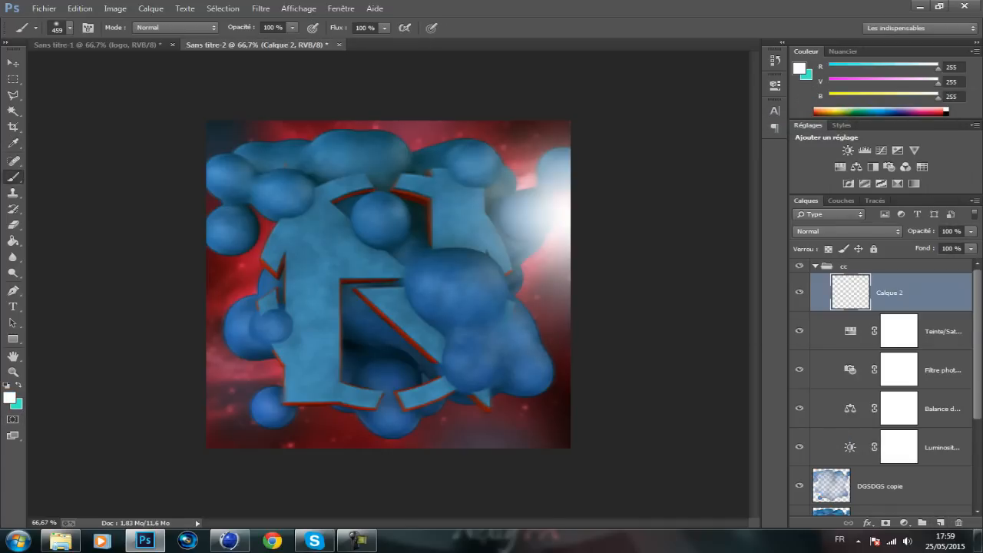
pyautogui.click(418, 461)
pyautogui.click(420, 423)
pyautogui.click(218, 261)
pyautogui.click(311, 120)
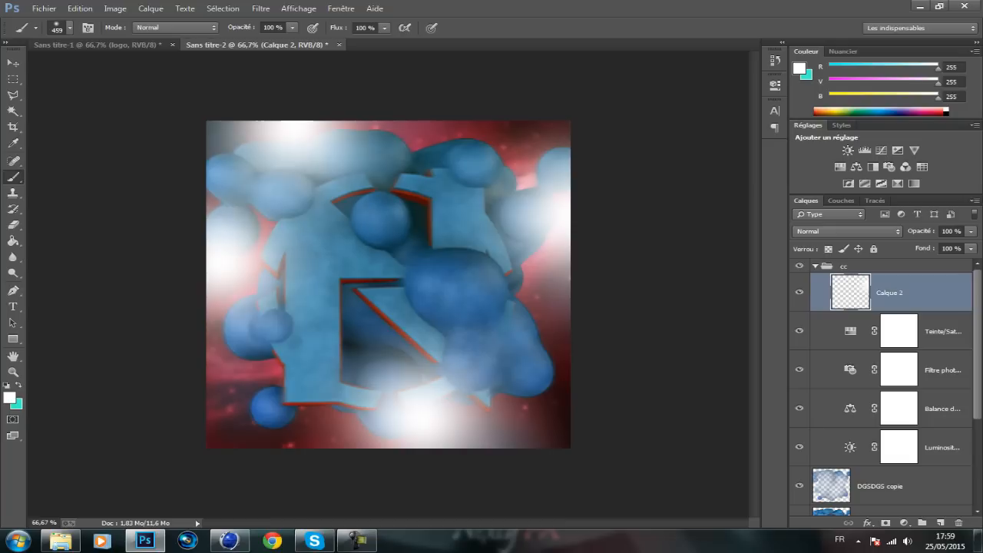
# - Set the white spots layer to Overlay (Incrustation) at 61% opacity and add a photo filter adjustment above it
pyautogui.click(847, 231)
pyautogui.click(811, 153)
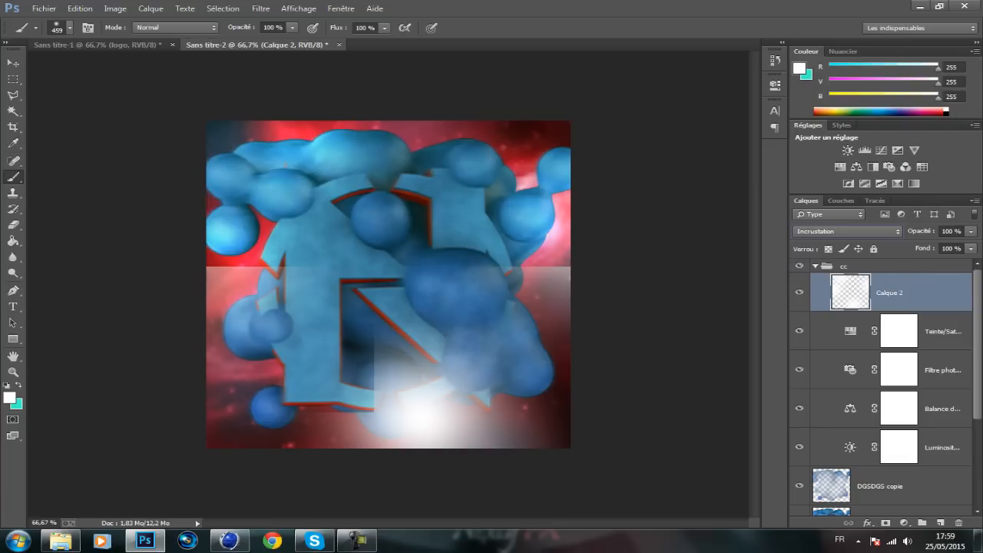
pyautogui.moveTo(922, 231); pyautogui.dragTo(892, 231)
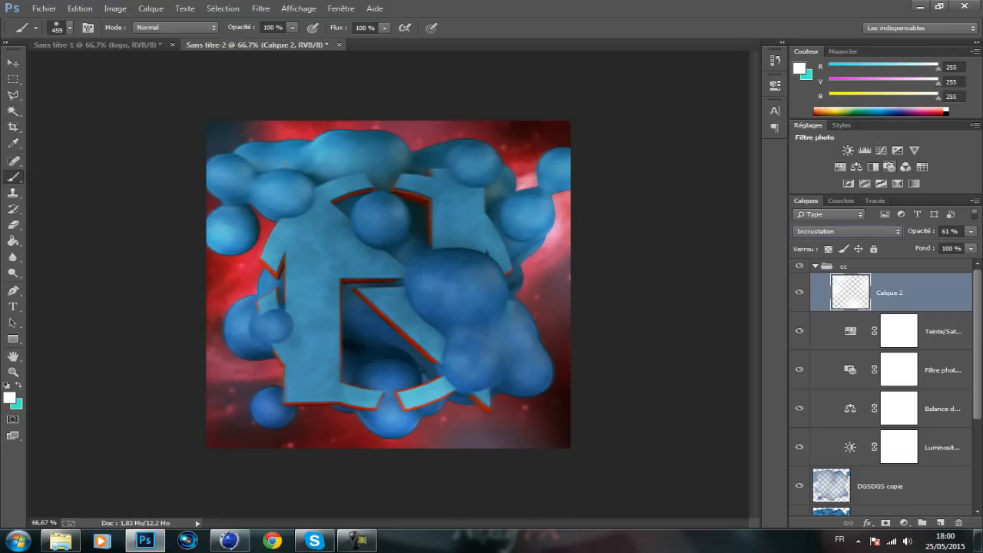
pyautogui.click(890, 166)
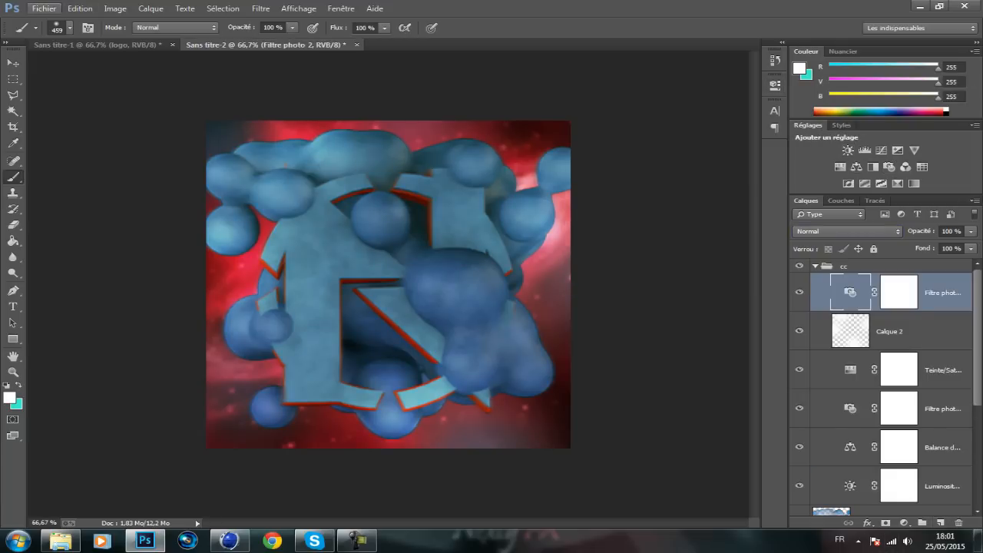
# - Create a new 4 x 4 pixel RGB document at 72 pixels per inch with a white background
pyautogui.click(44, 8)
pyautogui.click(44, 9)
pyautogui.click(44, 9)
pyautogui.click(59, 21)
pyautogui.doubleClick(391, 183)
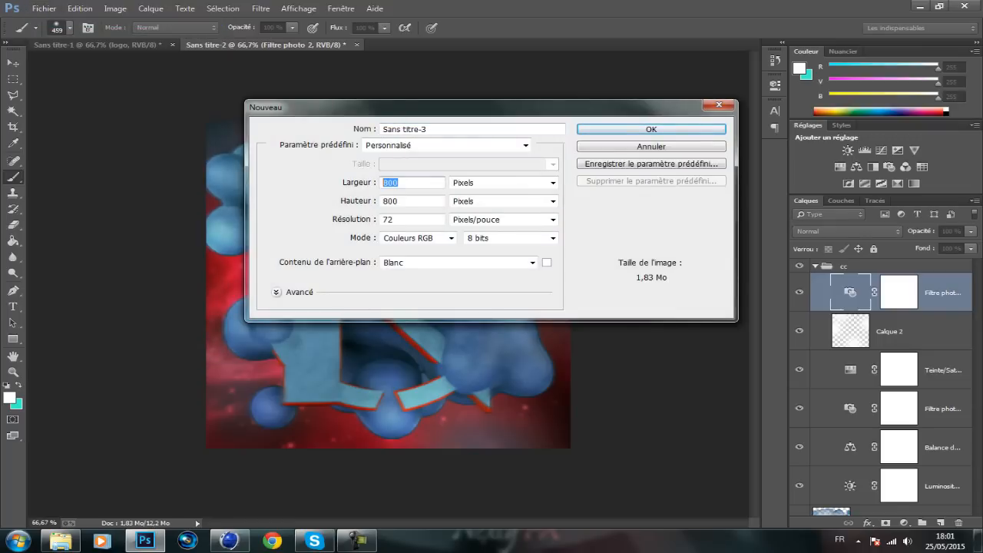
pyautogui.write('4')
pyautogui.press('Tab')
pyautogui.press('Tab')
pyautogui.write('4')
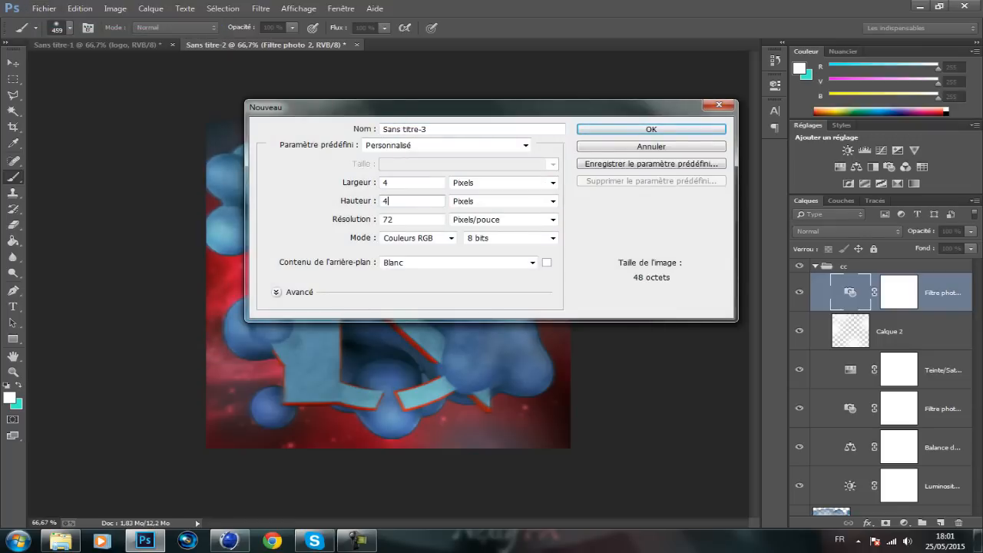
pyautogui.press('Return')
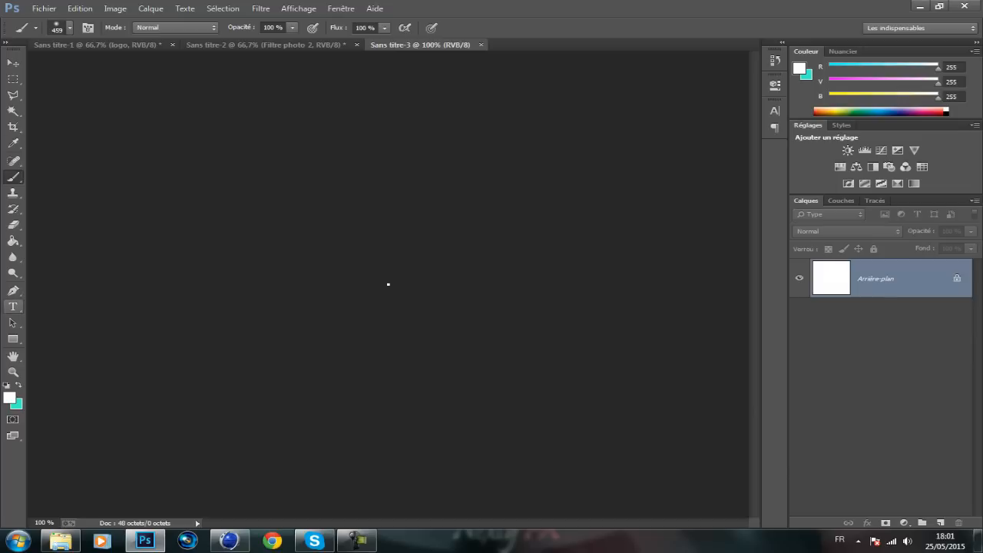
# - Zoom in on the tiny canvas and convert its white background into a smart object
pyautogui.click(12, 372)
pyautogui.click(401, 27)
pyautogui.click(12, 79)
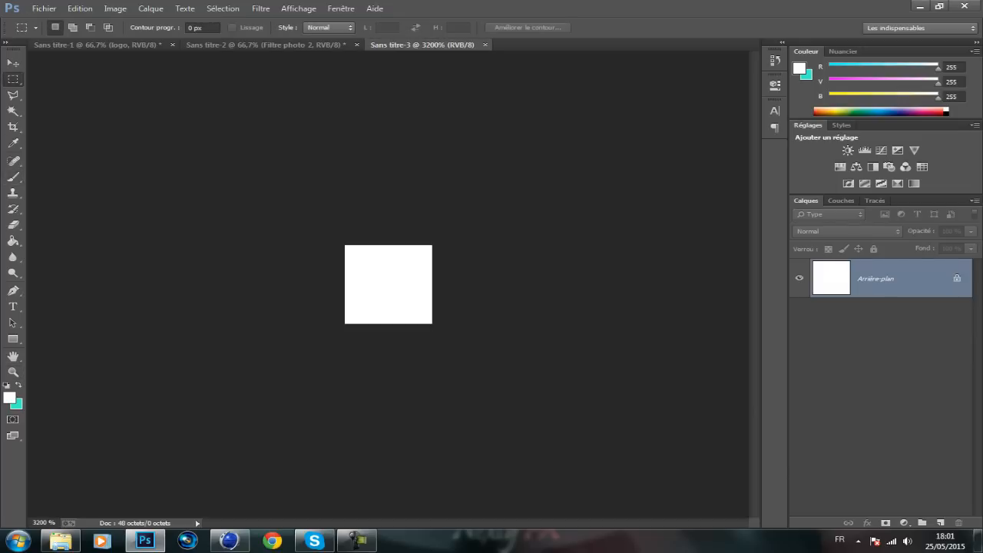
pyautogui.rightClick(884, 290)
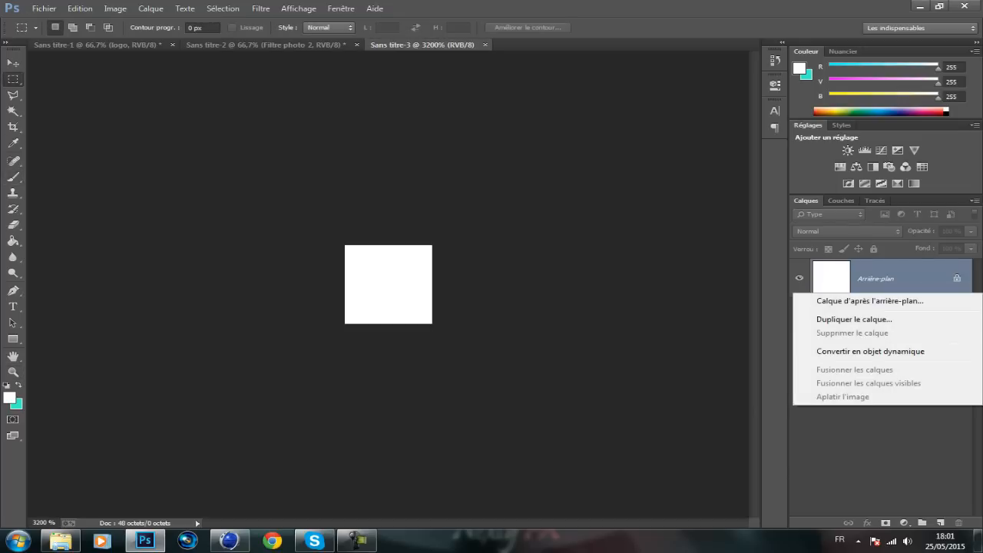
pyautogui.click(870, 351)
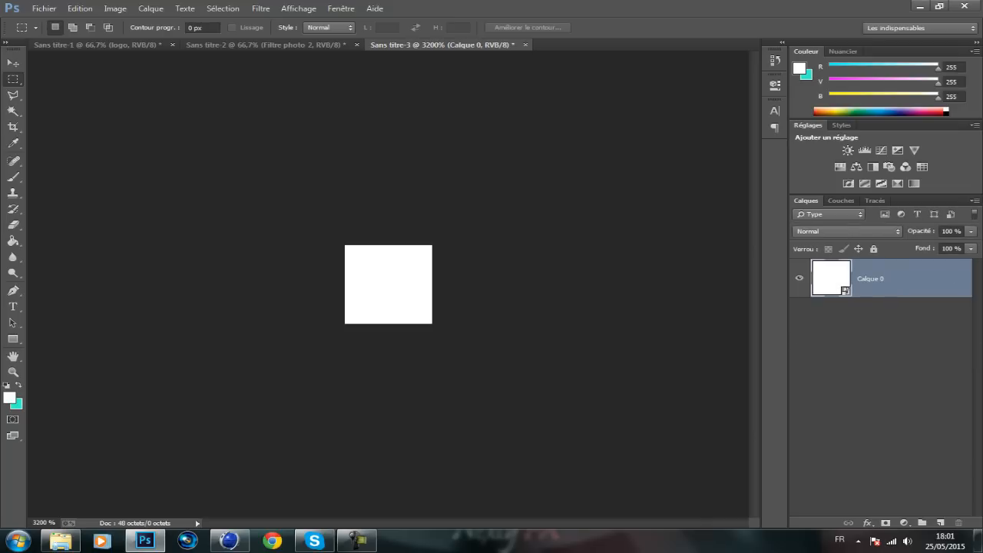
# - Erase the white fill with the Magic Eraser, rasterizing the smart object
pyautogui.rightClick(13, 225)
pyautogui.click(90, 246)
pyautogui.click(388, 284)
pyautogui.press('Return')
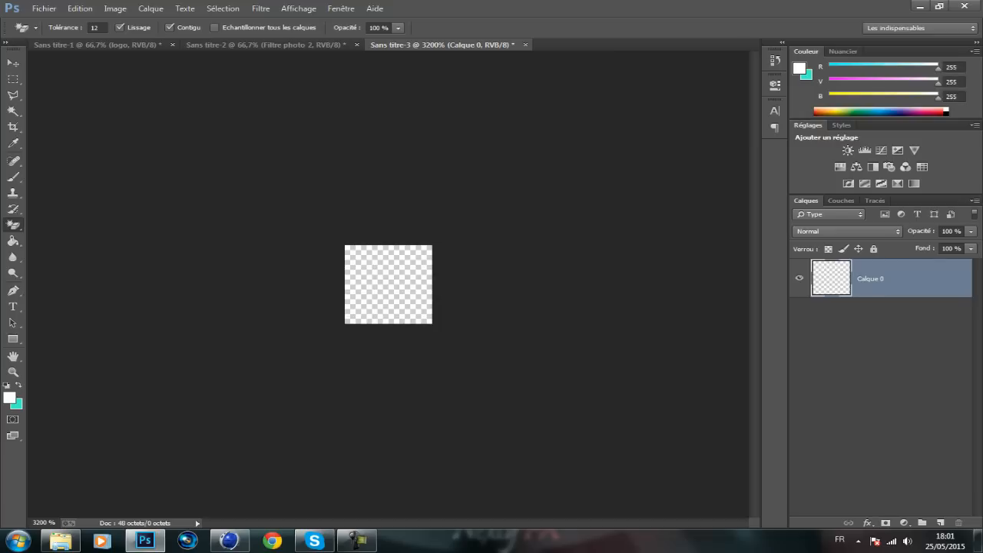
# - Select the top pixel row of the transparent canvas and paint it black (000000)
pyautogui.press('m')
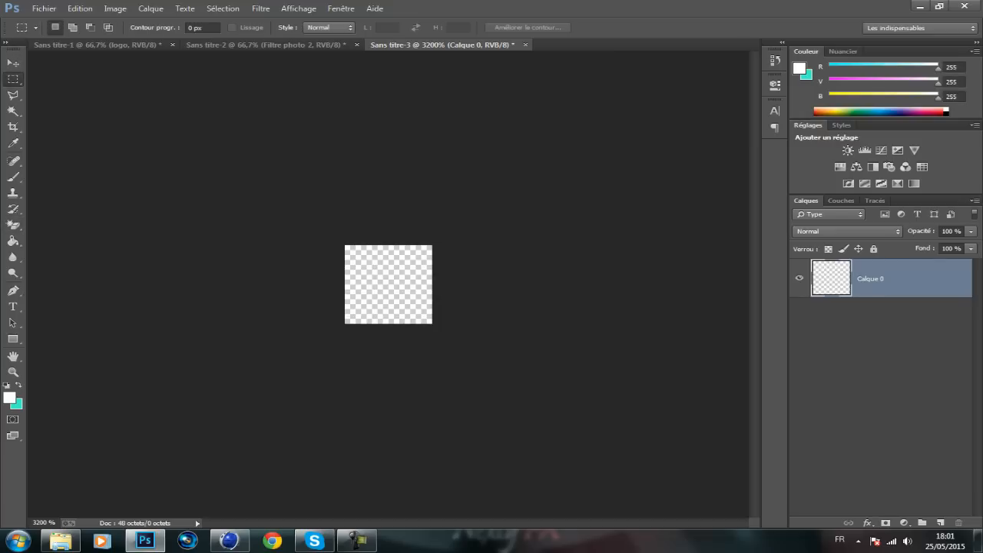
pyautogui.moveTo(342, 265); pyautogui.dragTo(499, 231)
pyautogui.click(13, 177)
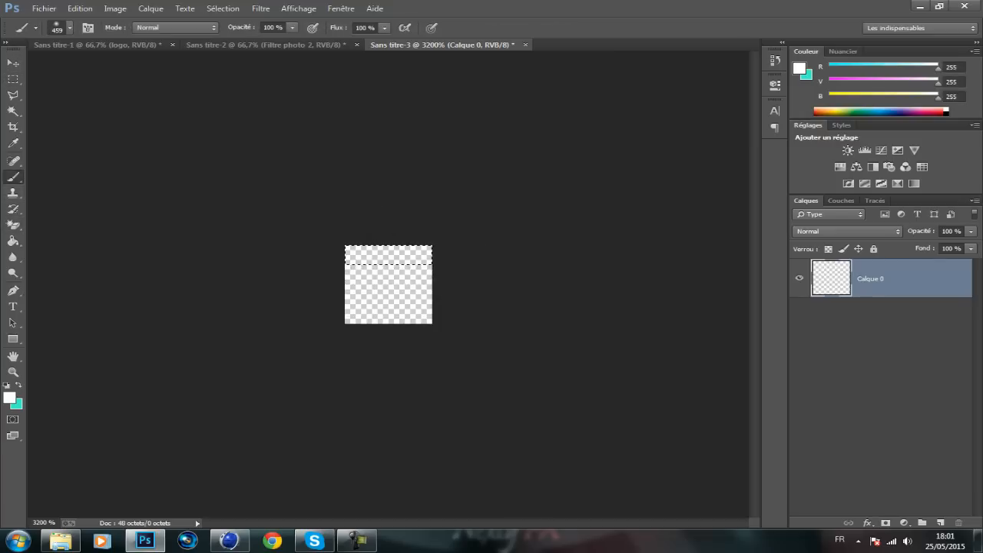
pyautogui.click(9, 398)
pyautogui.click(563, 307)
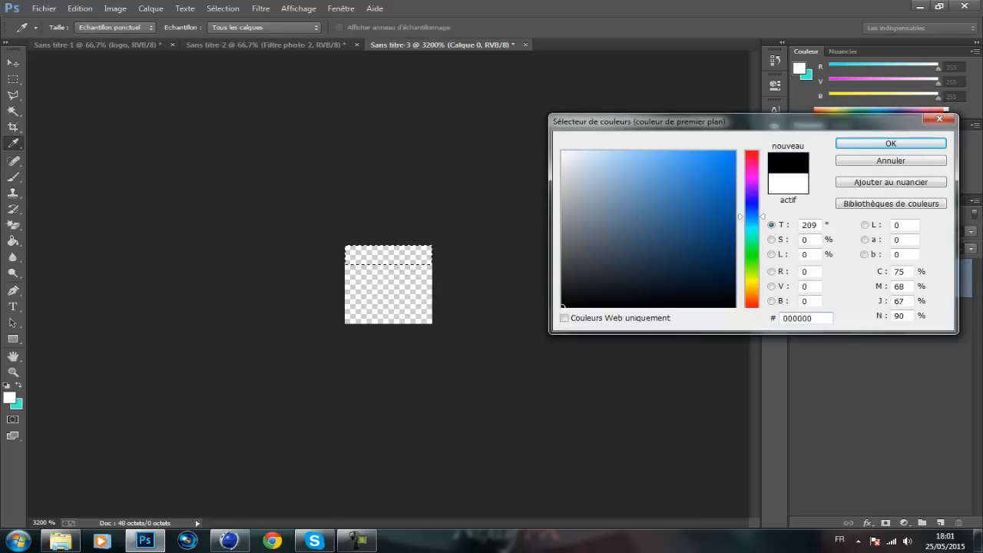
pyautogui.click(890, 143)
pyautogui.click(399, 255)
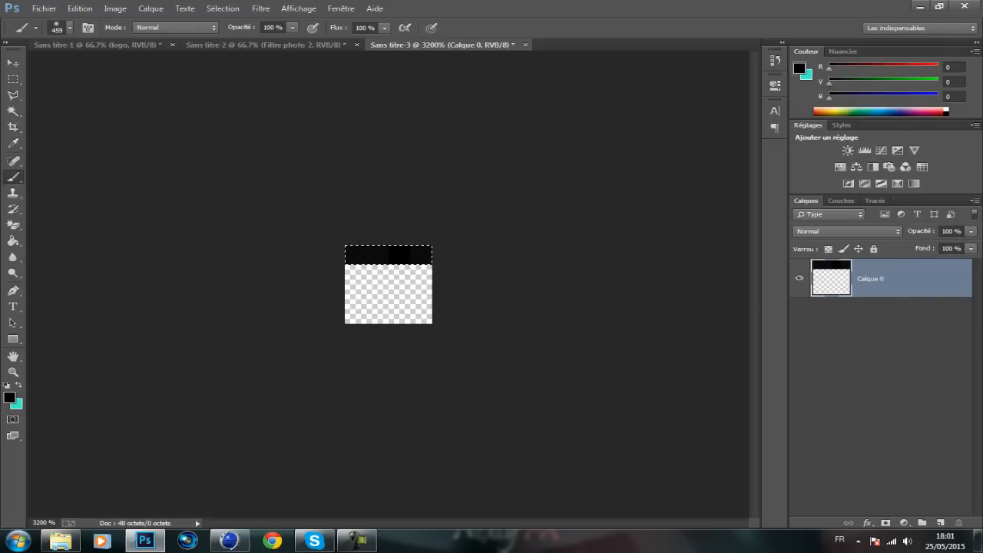
# - Select the third pixel row of the canvas, paint it black and clear the selection
pyautogui.click(13, 79)
pyautogui.moveTo(435, 304); pyautogui.dragTo(305, 286)
pyautogui.click(14, 177)
pyautogui.click(388, 295)
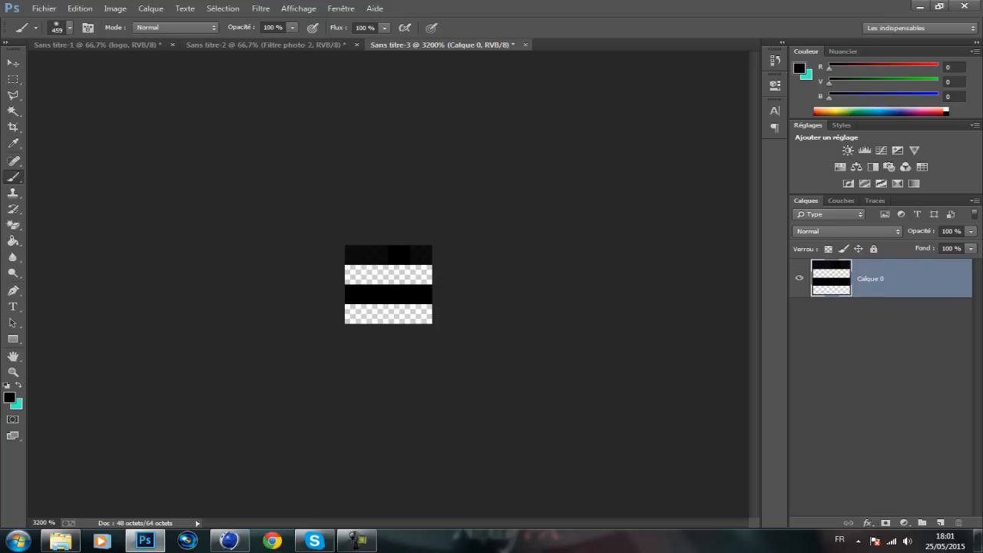
# - Define the black-striped 4 x 4 canvas as a pattern
pyautogui.click(80, 8)
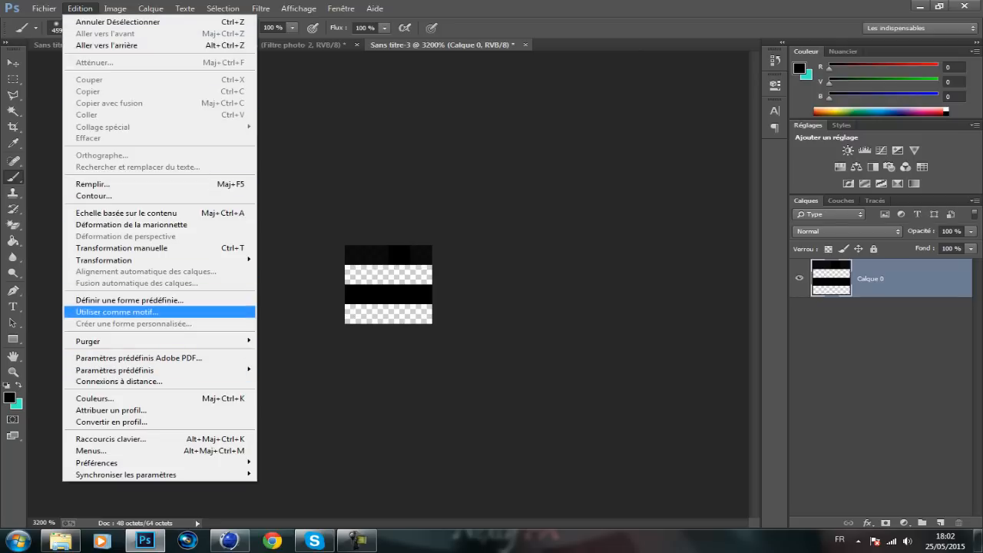
pyautogui.click(117, 312)
pyautogui.press('Return')
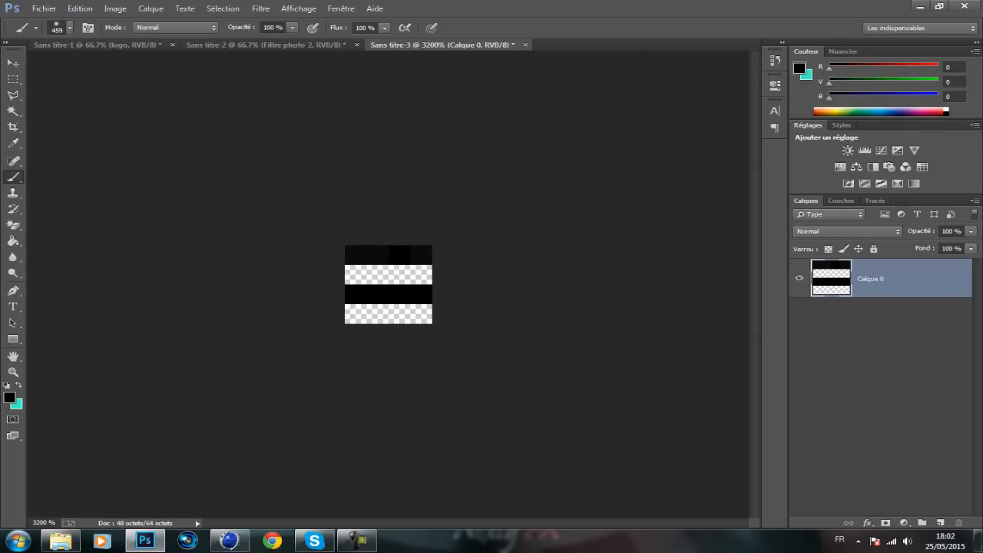
# - Return to the Sans titre-2 logo document, add a layer at the top of the cc group and fill it with white
pyautogui.click(266, 45)
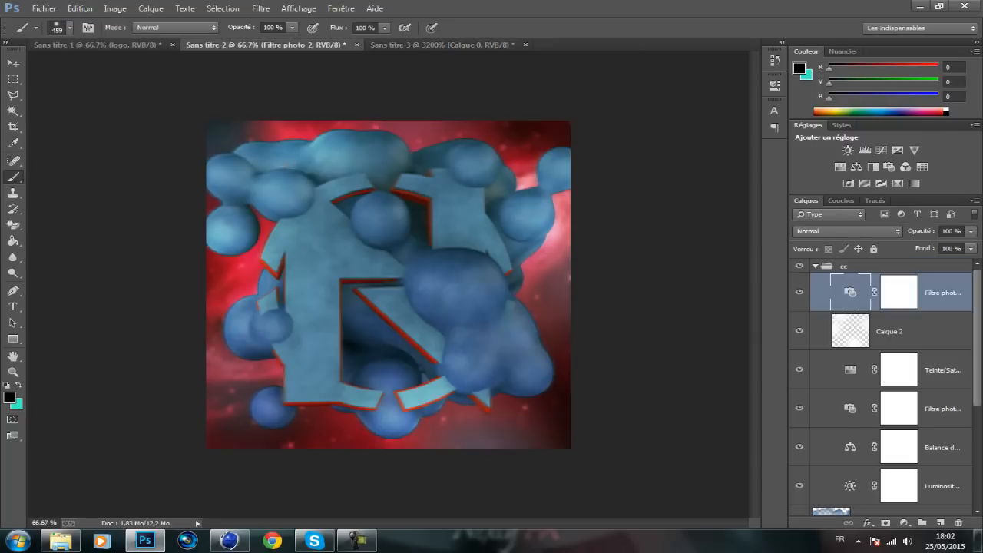
pyautogui.click(940, 522)
pyautogui.click(13, 240)
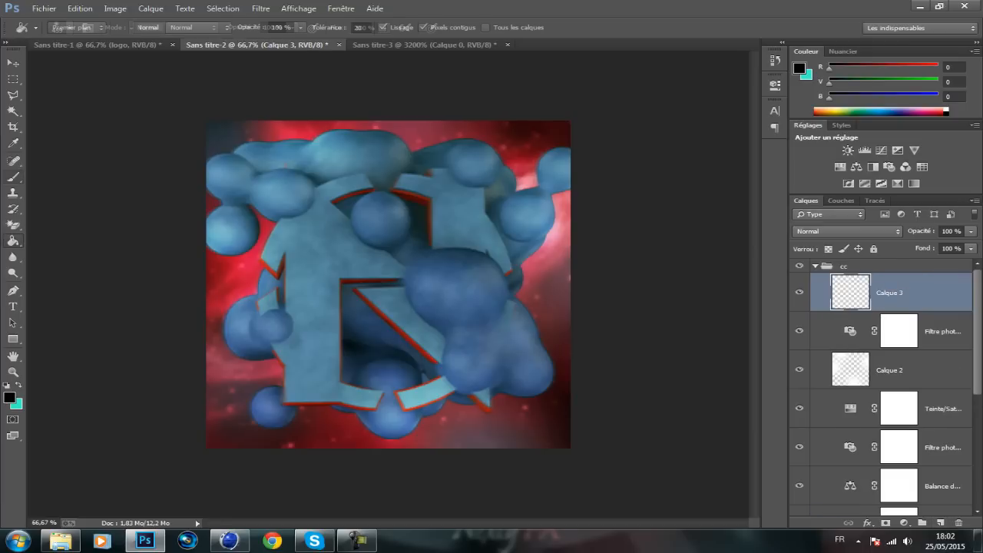
pyautogui.click(9, 398)
pyautogui.moveTo(578, 185); pyautogui.dragTo(563, 151)
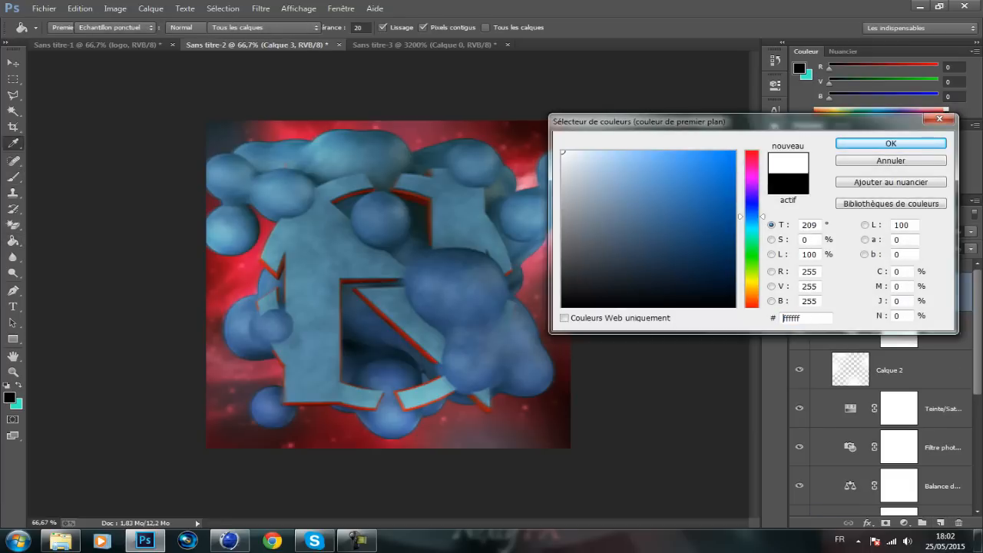
pyautogui.click(891, 143)
pyautogui.hotkey('alt', 'BackSpace')
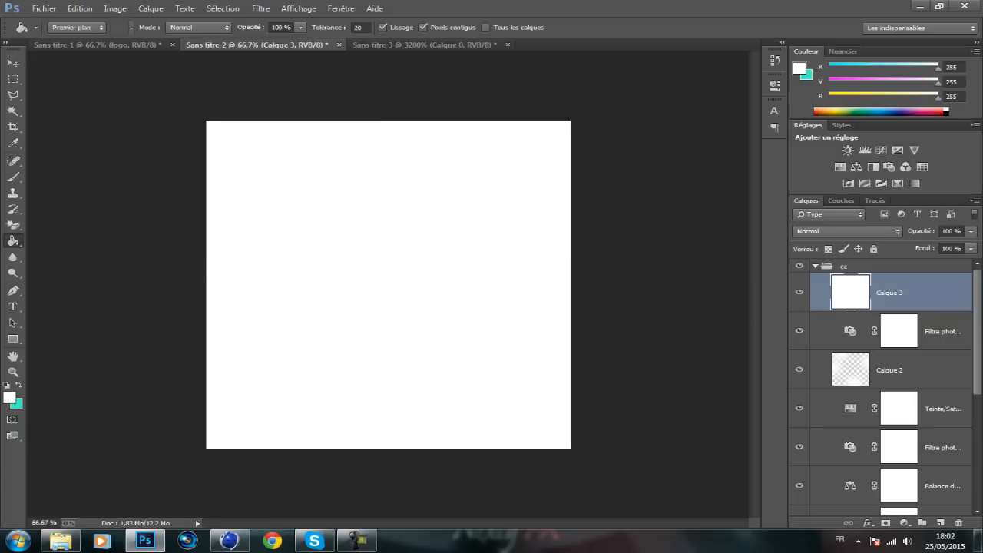
# - Apply a Pattern Overlay to the white layer using the black stripe pattern in Normal mode at 101% scale
pyautogui.doubleClick(922, 293)
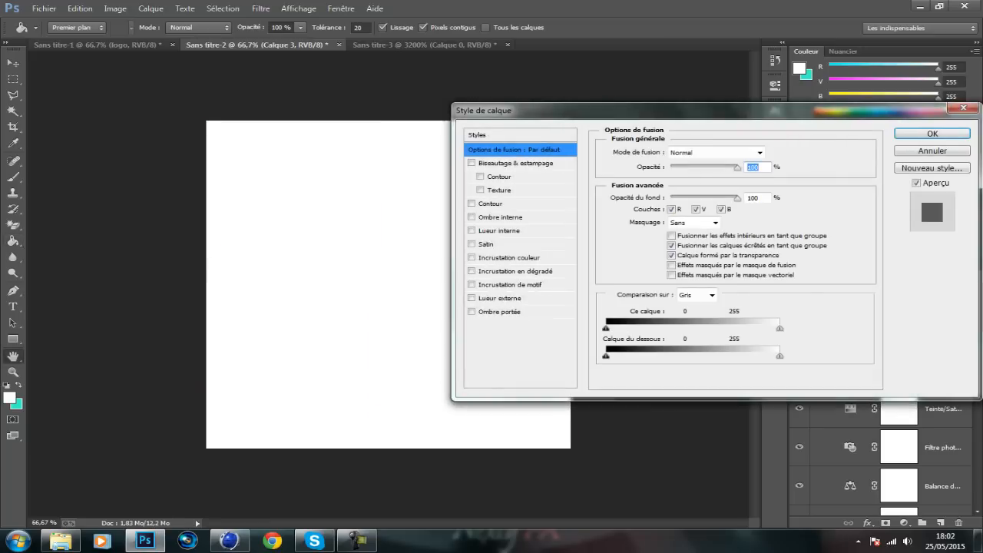
pyautogui.click(511, 284)
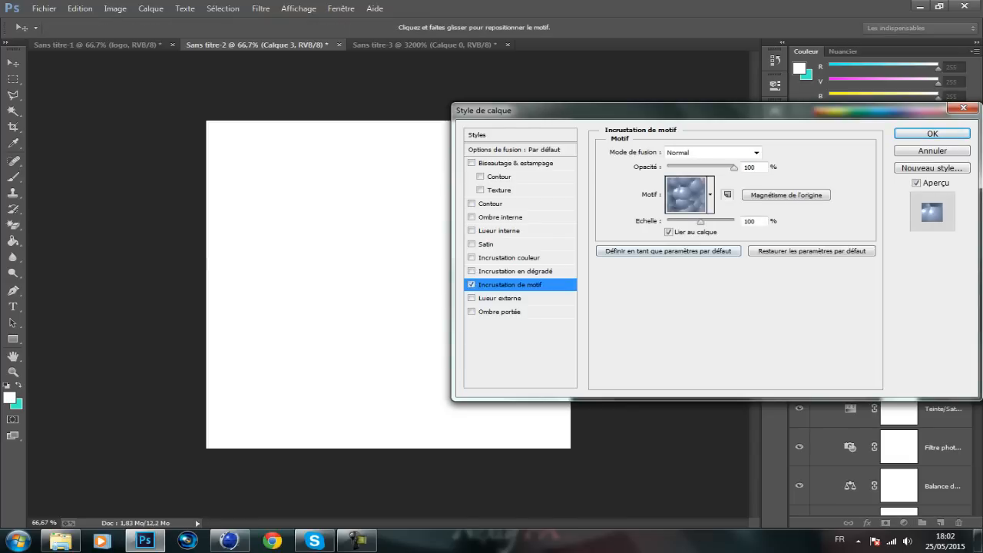
pyautogui.click(711, 195)
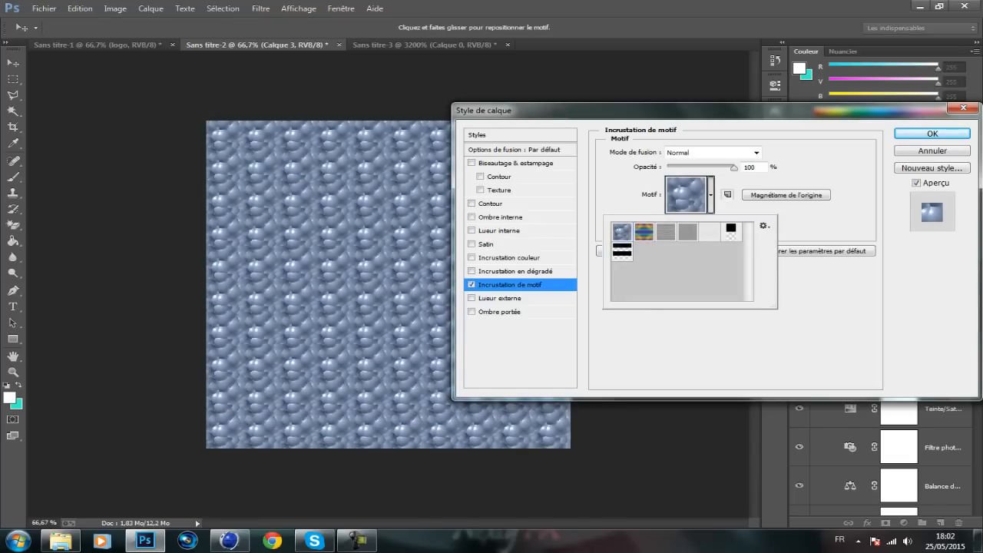
pyautogui.click(622, 251)
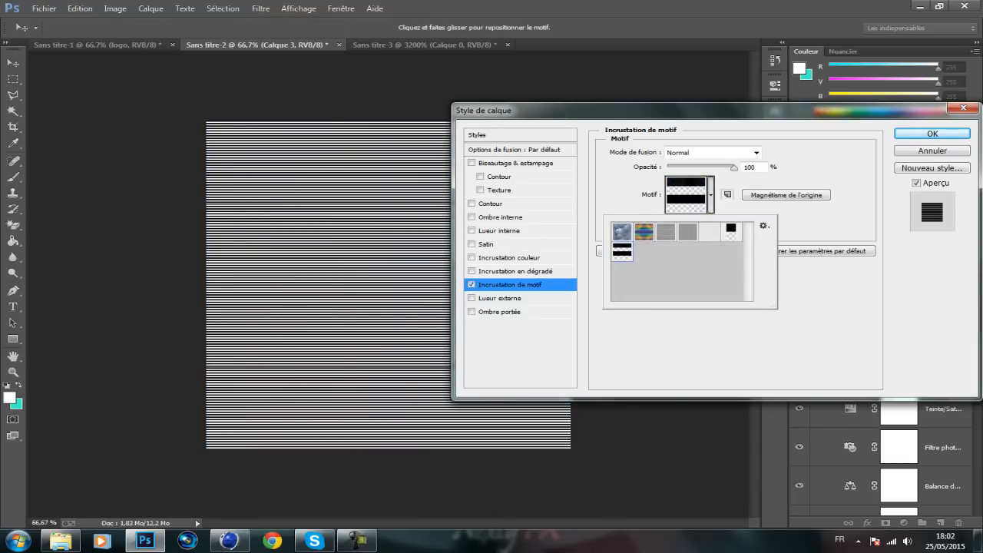
pyautogui.press('Return')
pyautogui.click(756, 152)
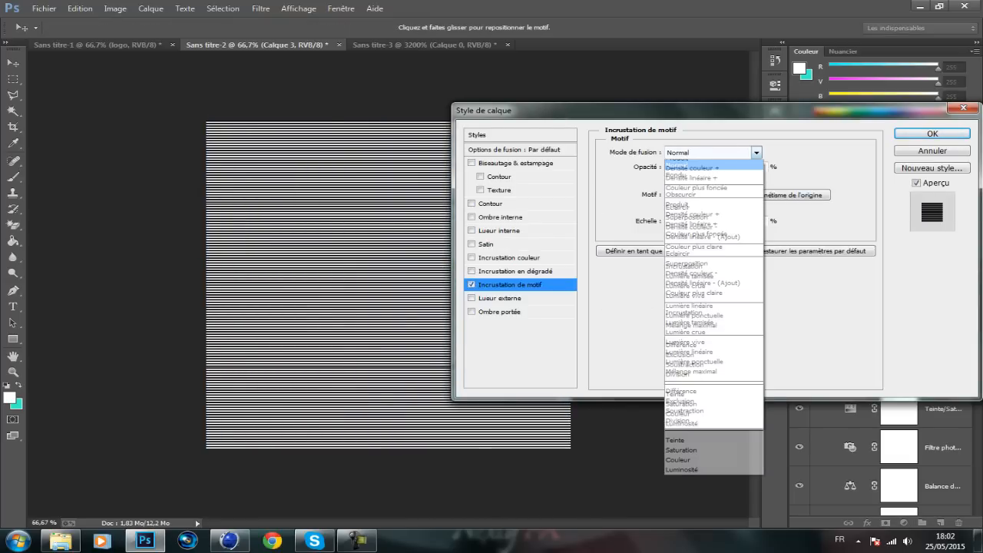
pyautogui.click(756, 152)
pyautogui.moveTo(701, 221)
pyautogui.mouseDown()
pyautogui.moveTo(710, 222)
pyautogui.moveTo(700, 222)
pyautogui.mouseUp()
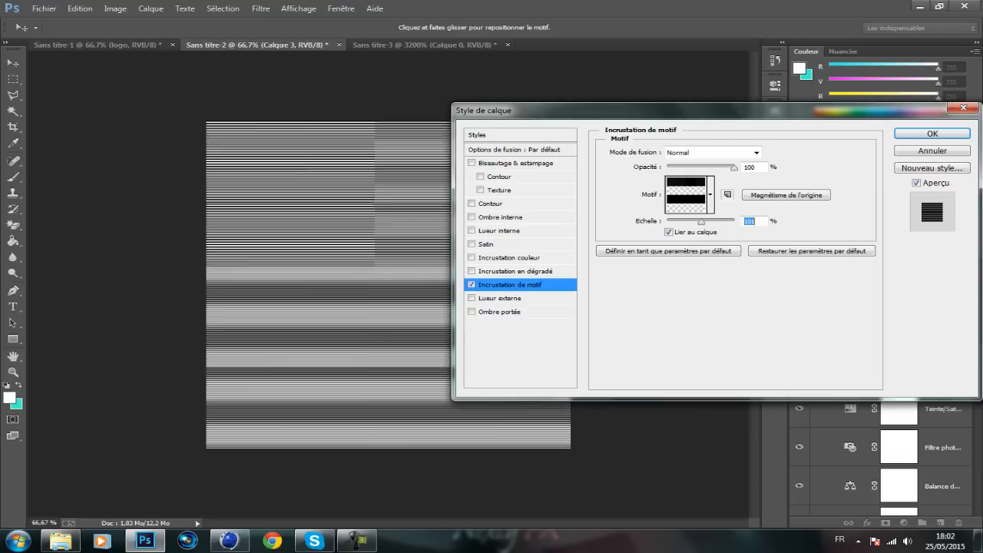
pyautogui.press('Return')
# - Set the striped layer to Overlay (Incrustation) and move it beneath the Brightness/Contrast adjustment in the cc group
pyautogui.click(821, 230)
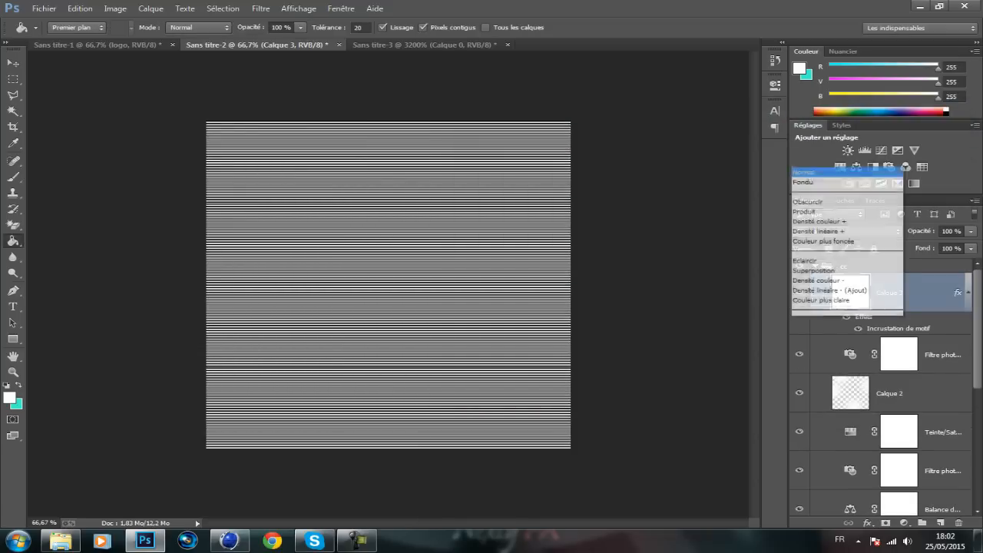
pyautogui.press('Up')
pyautogui.press('Up')
pyautogui.press('Up')
pyautogui.press('Return')
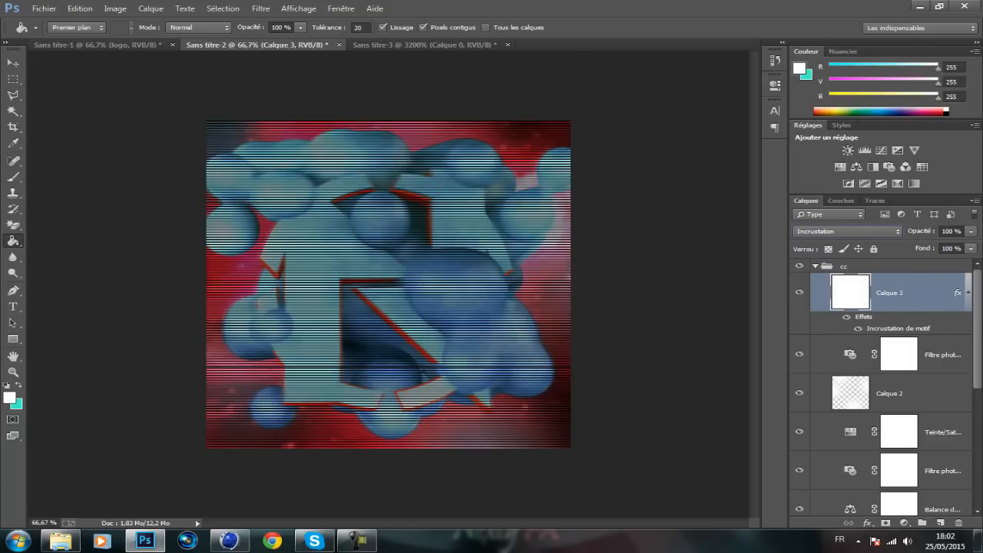
pyautogui.moveTo(890, 292); pyautogui.dragTo(890, 442)
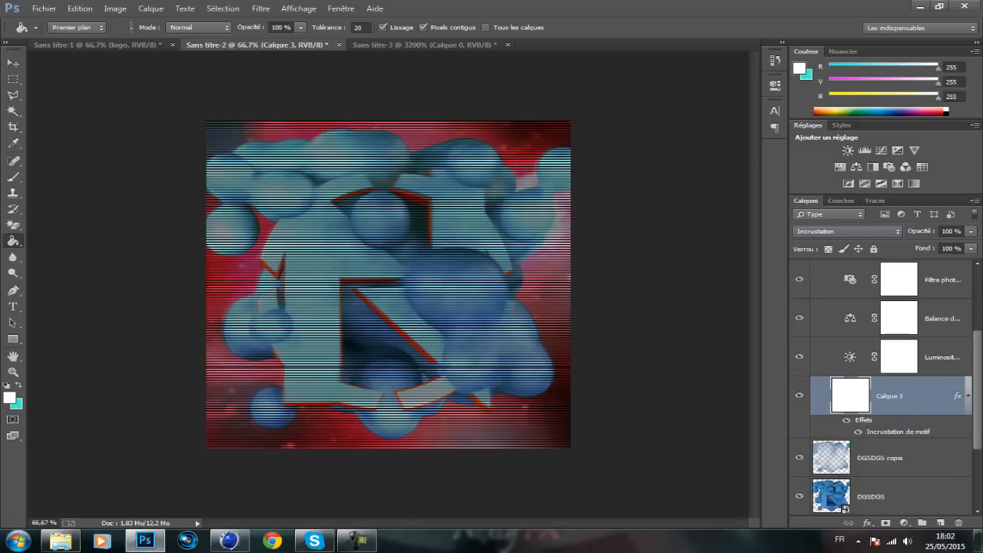
# - Lightly erase the stripes over the centre of the N logo with the Eraser at 46% opacity and a 345 px brush
pyautogui.click(13, 225)
pyautogui.click(73, 223)
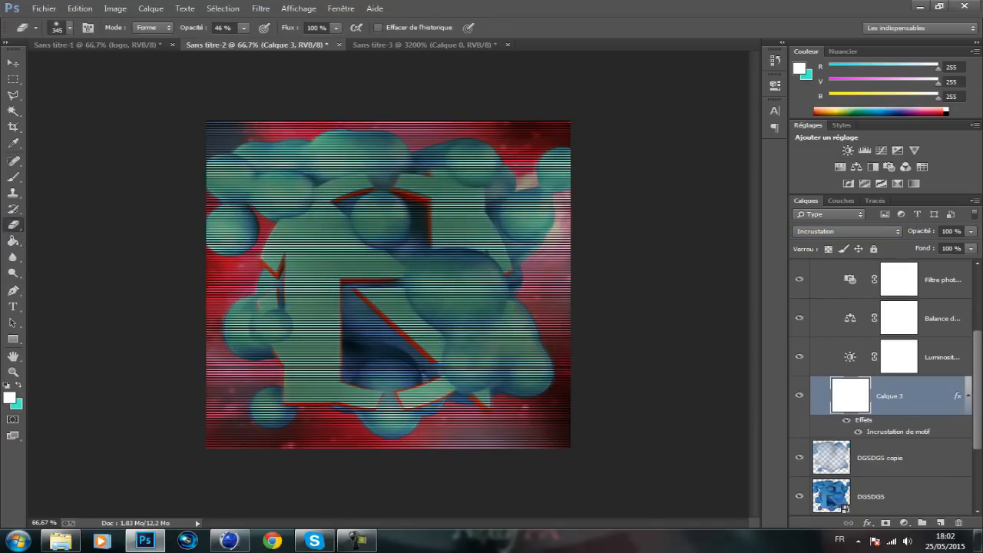
pyautogui.moveTo(326, 258)
pyautogui.mouseDown()
pyautogui.moveTo(330, 322)
pyautogui.moveTo(384, 323)
pyautogui.mouseUp()
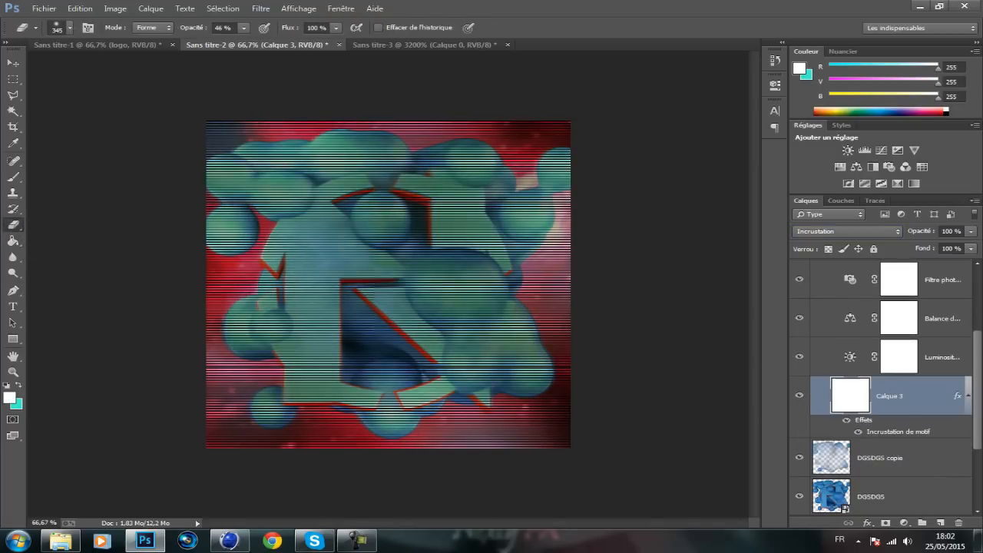
# - Set the Eraser's opacity to 100% and erase the stripes over the logo's middle and upper areas, keeping them around the canvas edges
pyautogui.press('0')
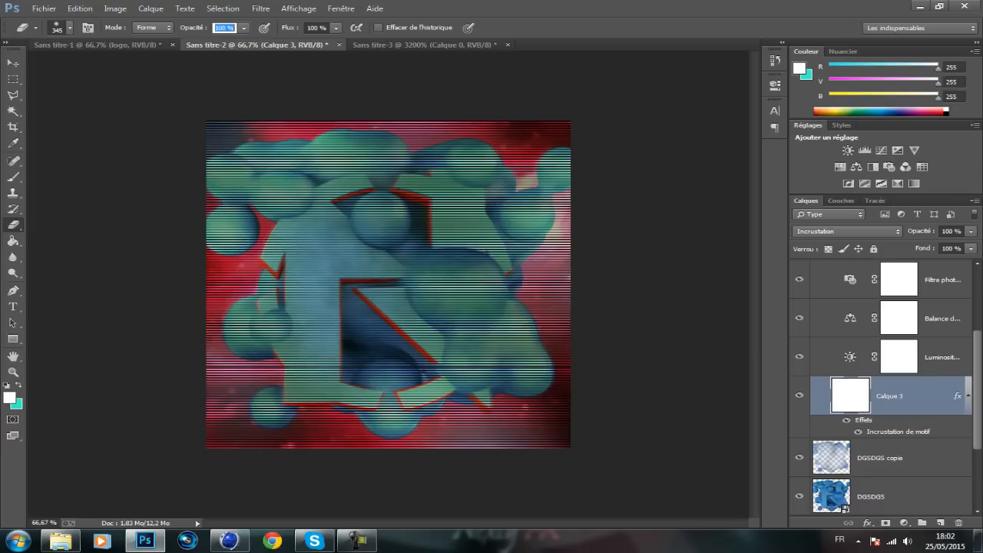
pyautogui.click(436, 310)
pyautogui.click(325, 218)
pyautogui.click(438, 223)
pyautogui.click(300, 175)
pyautogui.click(273, 286)
pyautogui.click(450, 305)
pyautogui.click(450, 306)
pyautogui.click(470, 192)
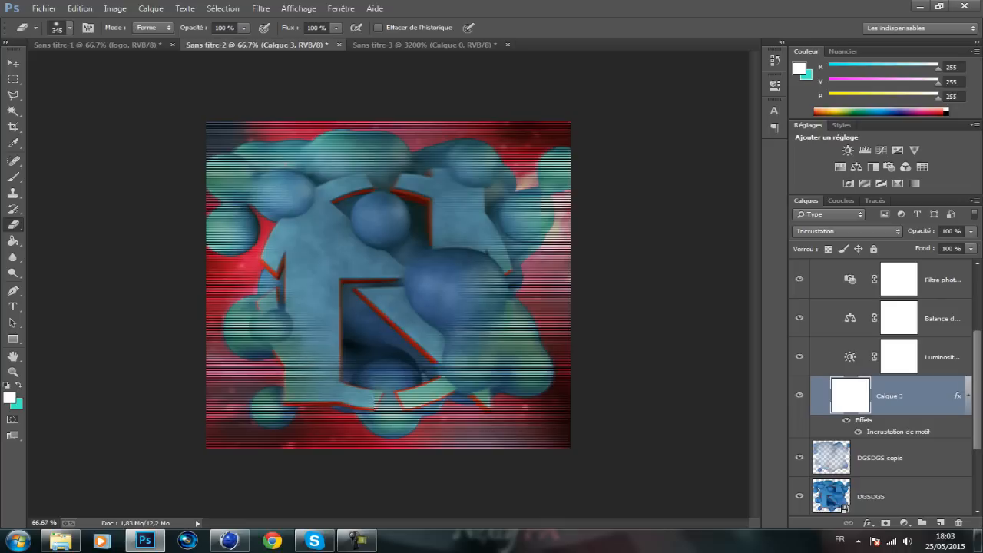
# - Move the striped layer Calque 3 above the Hue/Saturation (Teinte/Saturation) adjustment, directly beneath Calque 2
pyautogui.moveTo(884, 395); pyautogui.dragTo(884, 301)
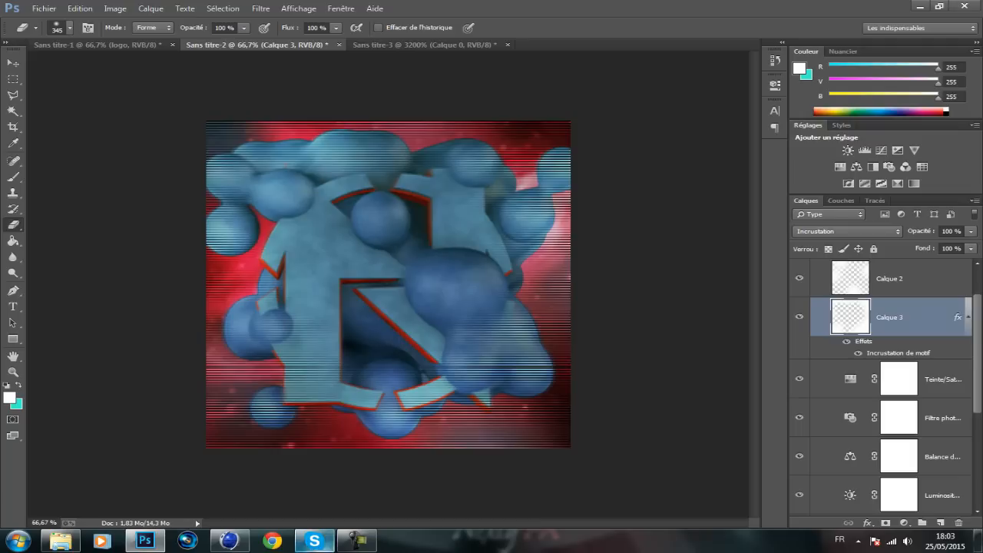
pyautogui.click(314, 541)
pyautogui.click(314, 541)
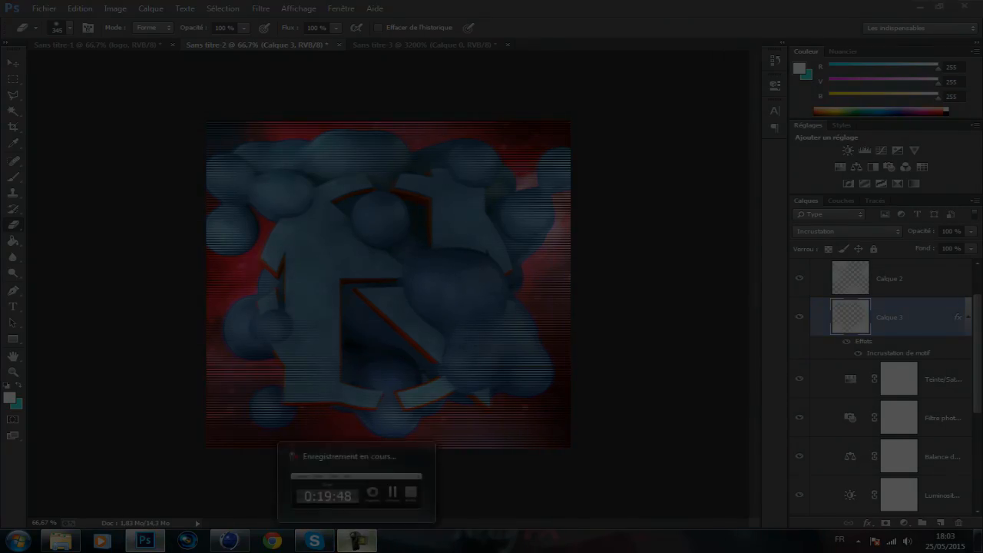
pyautogui.click(357, 542)
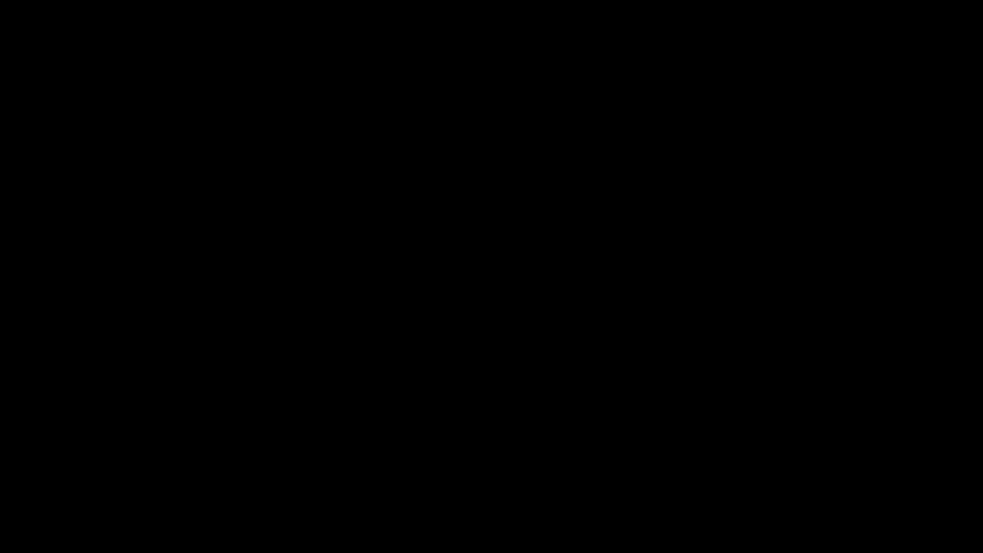